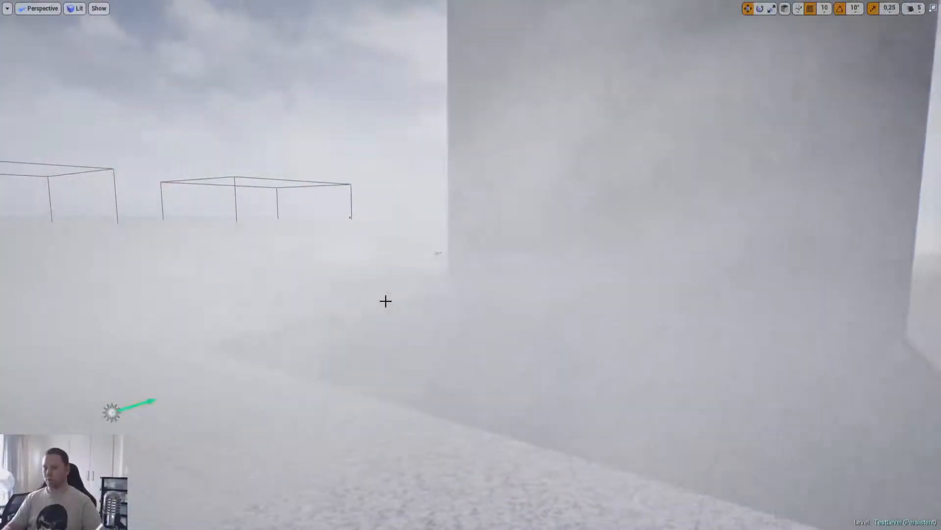
# Play the level full screen and walk the character through the white ground fog around the large rock cube.
pyautogui.press('F11')
pyautogui.hotkey('alt', 'p')
pyautogui.press('w')
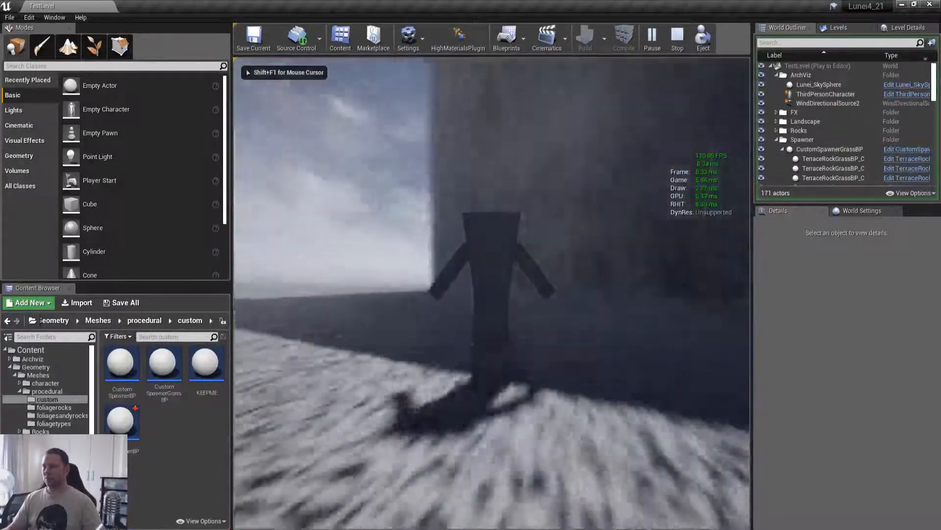
pyautogui.press('F11')
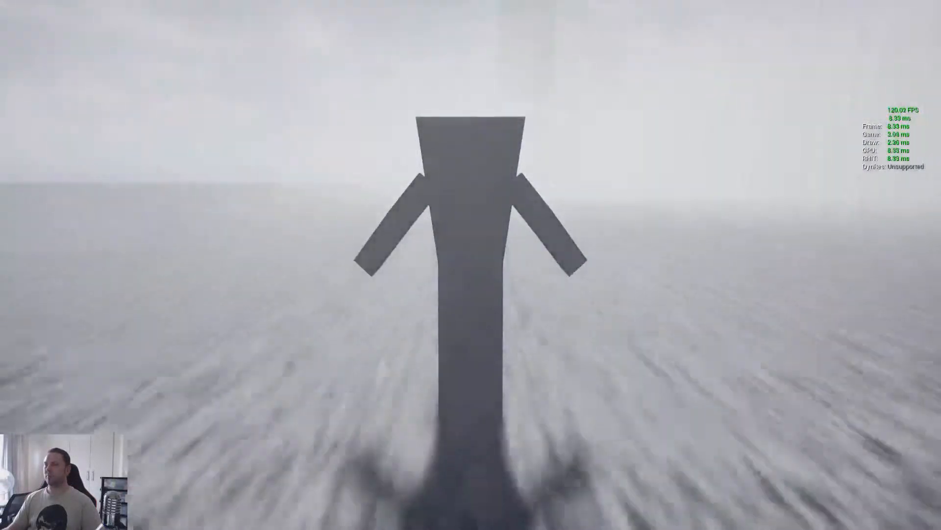
pyautogui.press('w')
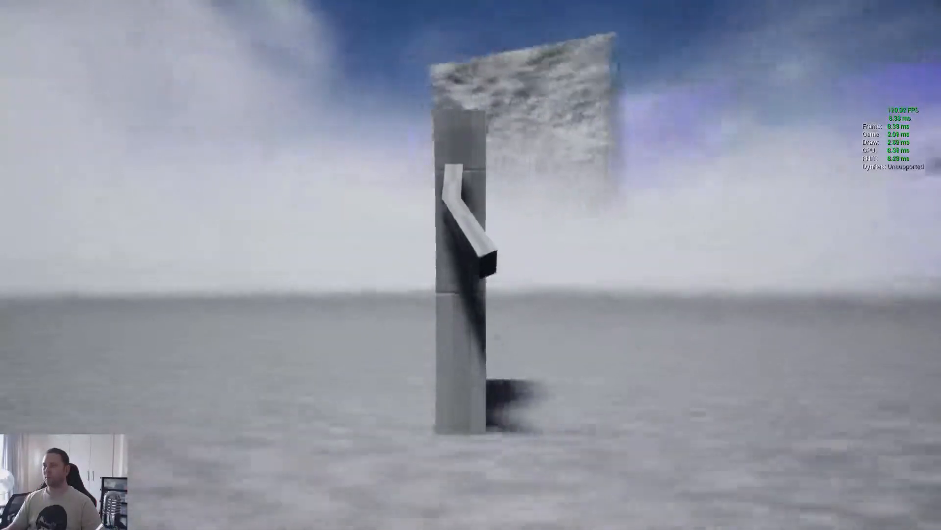
pyautogui.press('w')
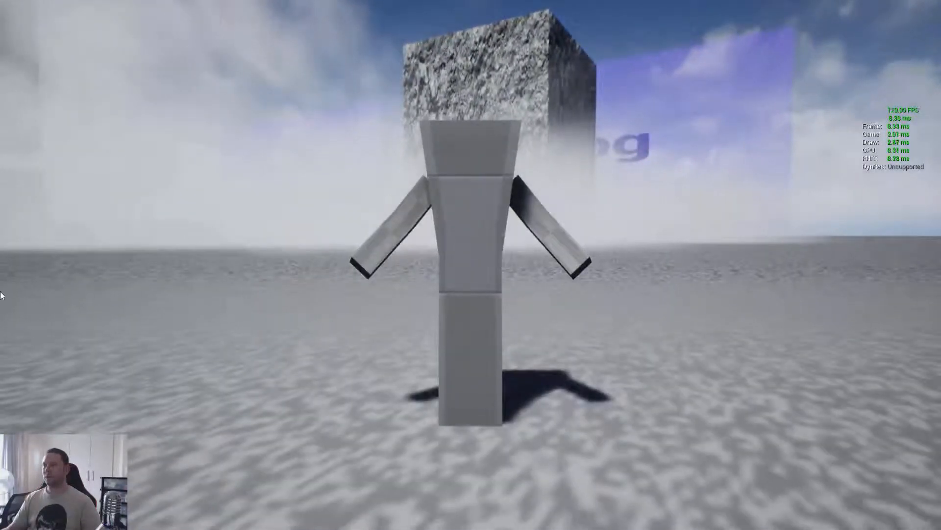
pyautogui.press('w')
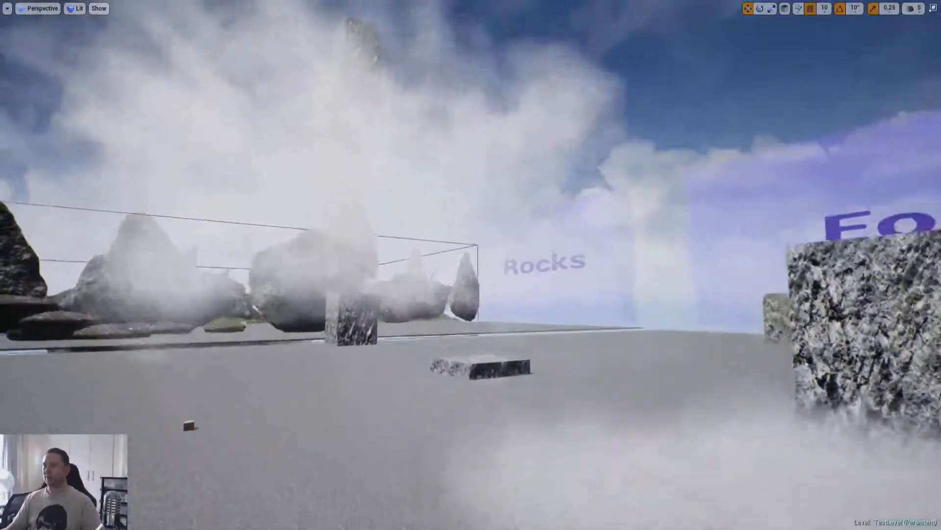
# Examine the cloud effect around the tall rock pillar from several sides.
pyautogui.press('q')
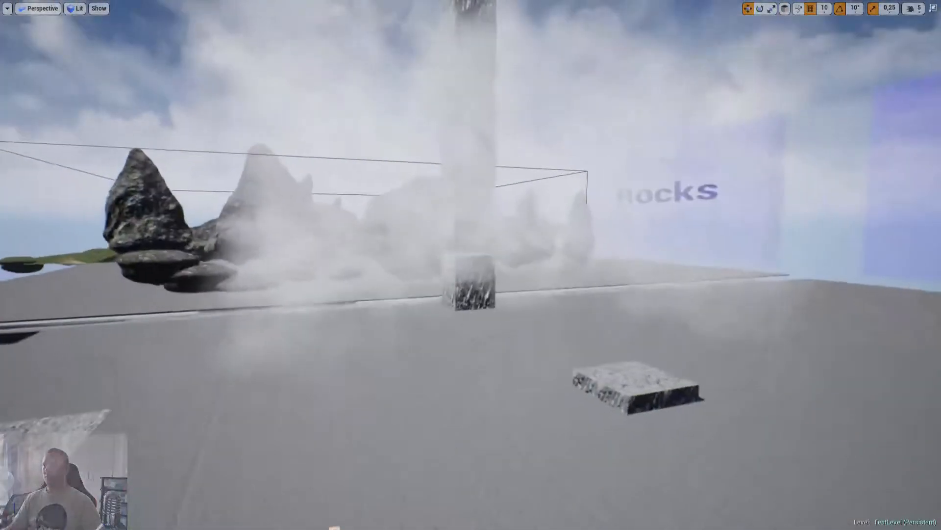
pyautogui.press('a')
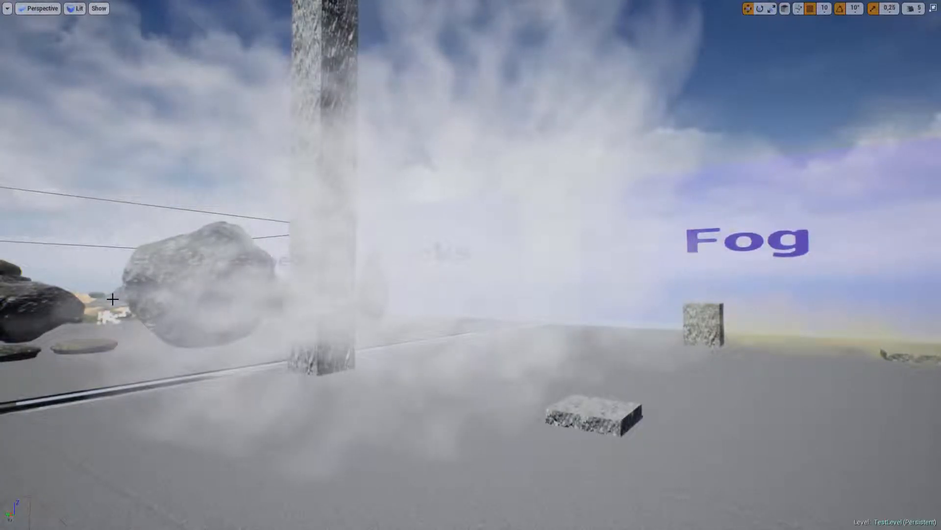
pyautogui.press('a')
pyautogui.moveTo(320, 291); pyautogui.dragTo(489, 281, button='right')
pyautogui.press('d')
pyautogui.moveTo(328, 290); pyautogui.dragTo(279, 309, button='right')
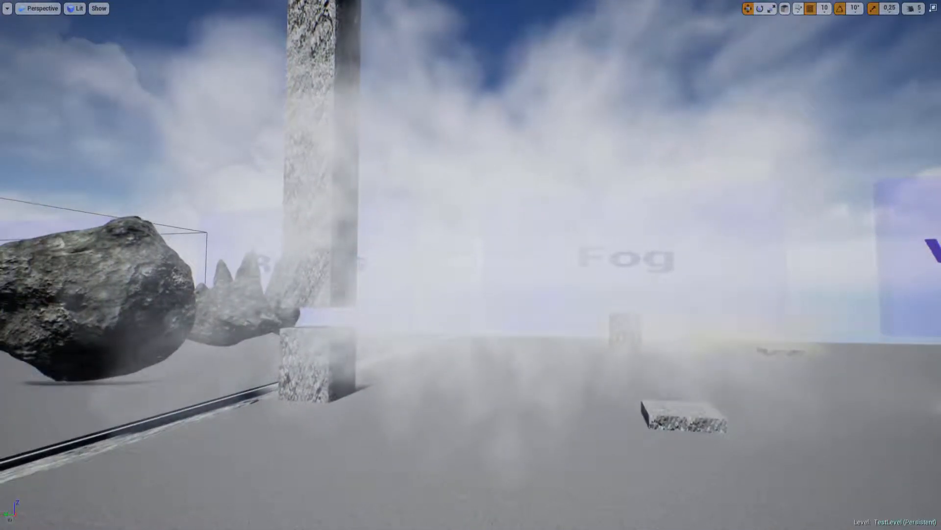
pyautogui.moveTo(350, 289); pyautogui.dragTo(490, 249, button='right')
pyautogui.press('d')
pyautogui.press('w')
pyautogui.press('a')
pyautogui.press('d')
pyautogui.press('a')
pyautogui.press('d')
pyautogui.press('w')
pyautogui.moveTo(450, 182); pyautogui.dragTo(452, 211, button='right')
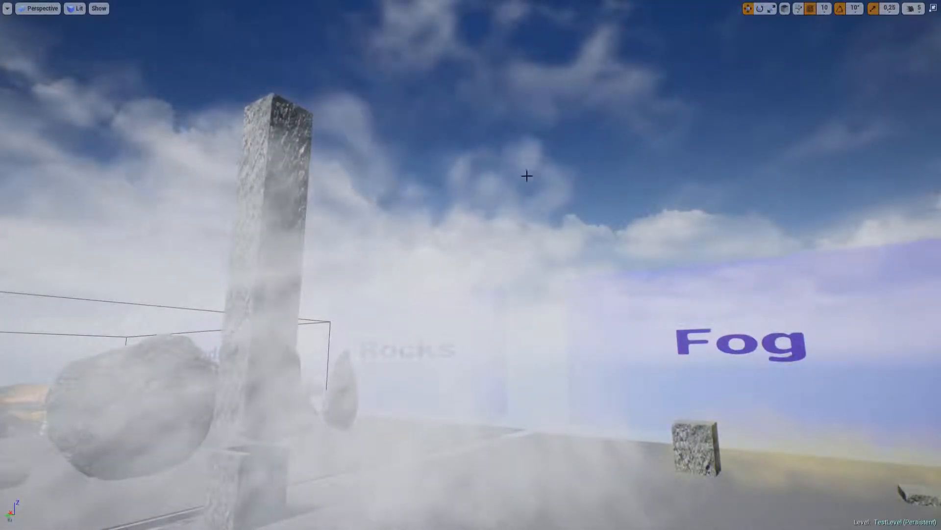
# Examine the low ground clouds around the large rock cube from close up and from above.
pyautogui.moveTo(471, 265); pyautogui.dragTo(435, 302, button='right')
pyautogui.press('q')
pyautogui.press('e')
pyautogui.press('w')
pyautogui.press('d')
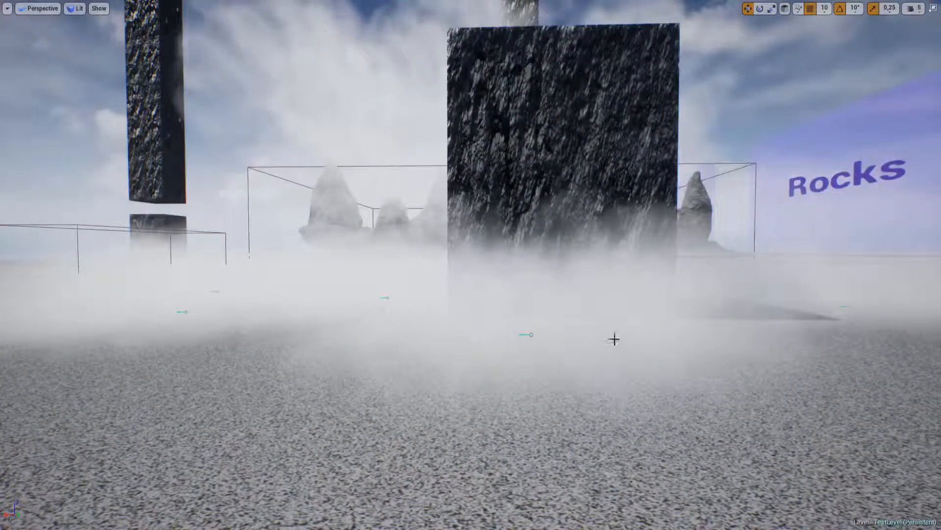
pyautogui.press('e')
pyautogui.press('a')
pyautogui.moveTo(500, 287); pyautogui.dragTo(458, 227, button='right')
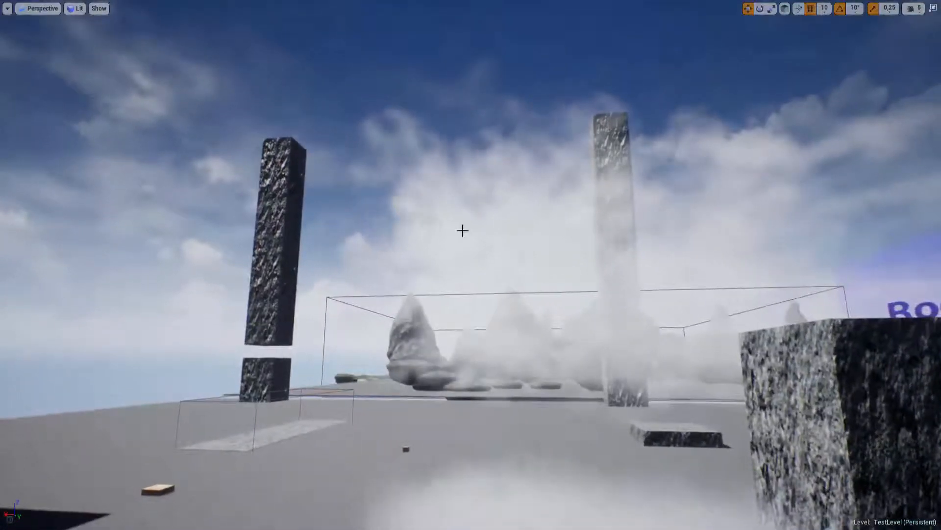
# Survey the test level from a distance, comparing the pillar clouds, the cube's ground clouds and the yellow fog area.
pyautogui.moveTo(588, 160); pyautogui.dragTo(571, 212, button='right')
pyautogui.press('s')
pyautogui.press('d')
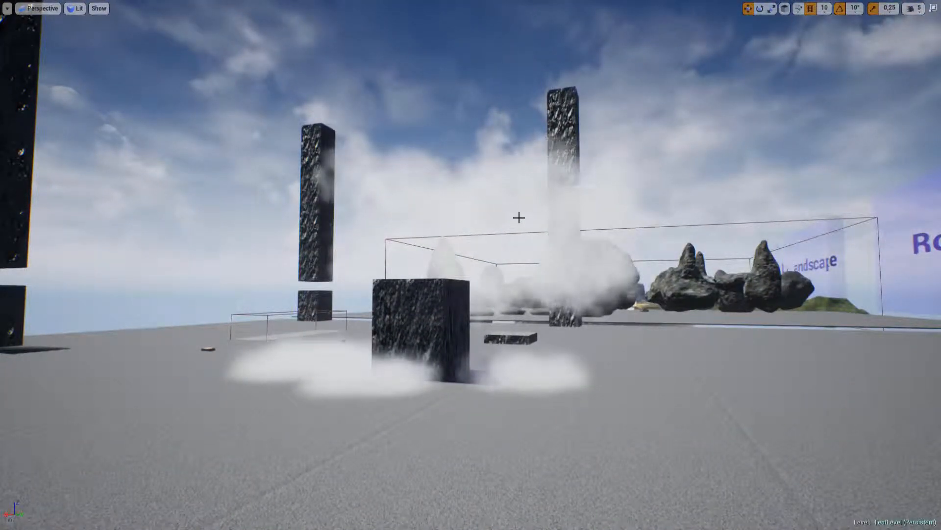
pyautogui.press('a')
pyautogui.moveTo(514, 234)
pyautogui.mouseDown(button='right')
pyautogui.moveTo(534, 245)
pyautogui.moveTo(559, 236)
pyautogui.moveTo(527, 227)
pyautogui.mouseUp(button='right')
pyautogui.moveTo(537, 180); pyautogui.dragTo(543, 233, button='right')
pyautogui.press('w')
pyautogui.press('s')
pyautogui.press('g')
pyautogui.press('w')
pyautogui.press('s')
pyautogui.press('w')
pyautogui.press('s')
pyautogui.press('w')
pyautogui.press('a')
pyautogui.press('s')
pyautogui.press('w')
pyautogui.press('s')
pyautogui.press('a')
pyautogui.press('d')
pyautogui.press('s')
pyautogui.press('w')
pyautogui.press('d')
pyautogui.press('q')
pyautogui.press('e')
pyautogui.press('g')
pyautogui.press('w')
pyautogui.press('e')
pyautogui.press('s')
pyautogui.press('q')
pyautogui.press('s')
pyautogui.press('s')
pyautogui.press('w')
pyautogui.press('w')
pyautogui.press('s')
pyautogui.press('w')
pyautogui.press('s')
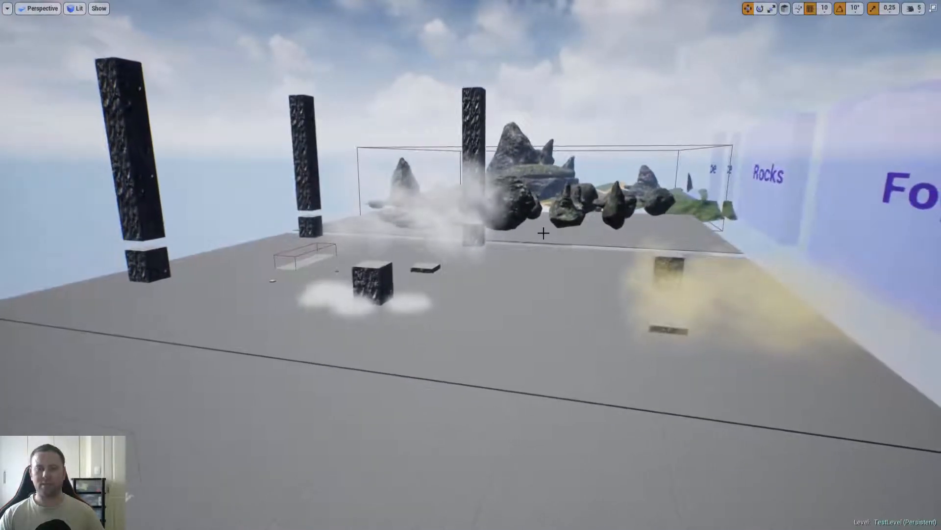
# Leave the full-screen view and review the ExponentialHeightFog component of Lunei_SkySphere, down to its Volumetric Fog settings.
pyautogui.press('F11')
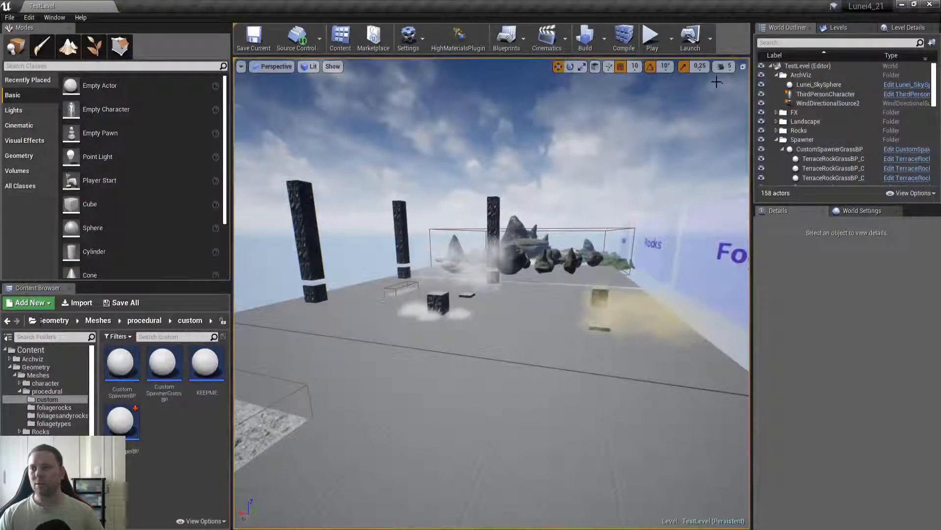
pyautogui.click(554, 99)
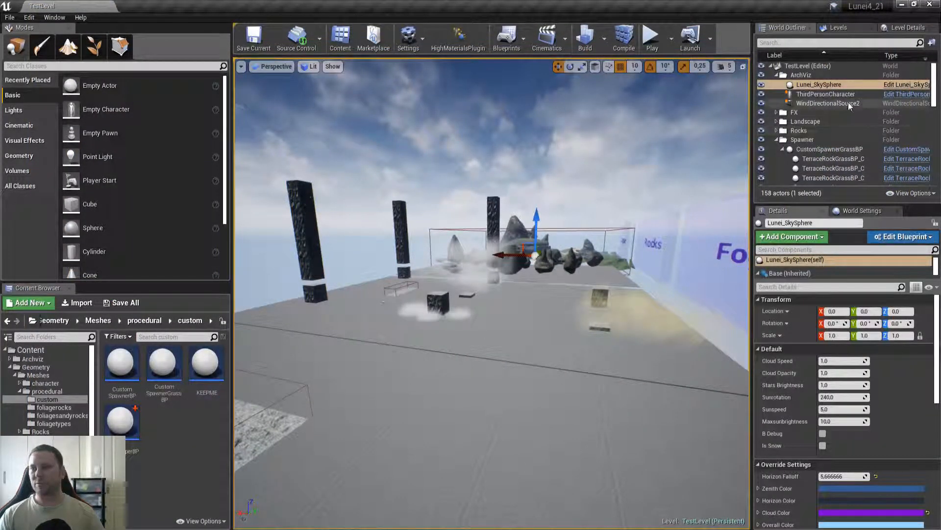
pyautogui.moveTo(831, 280); pyautogui.dragTo(831, 340)
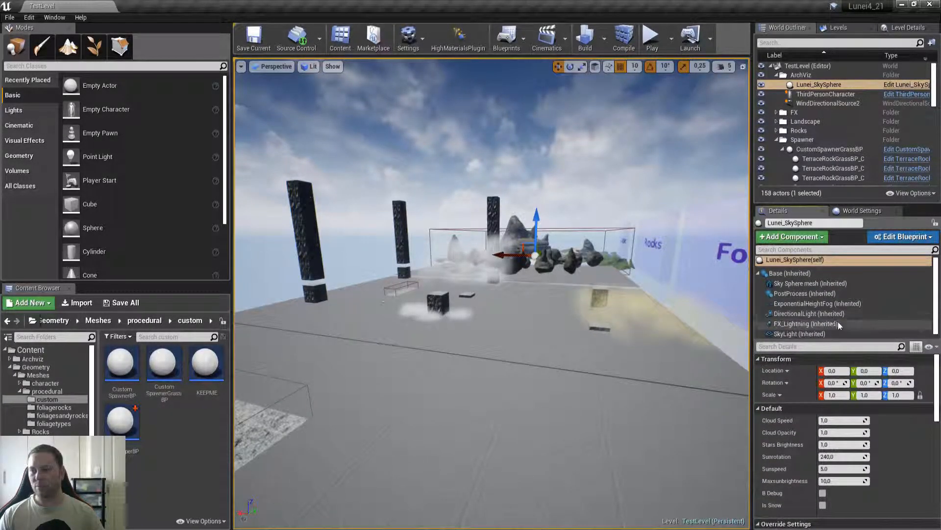
pyautogui.scroll(-1, 824, 299)
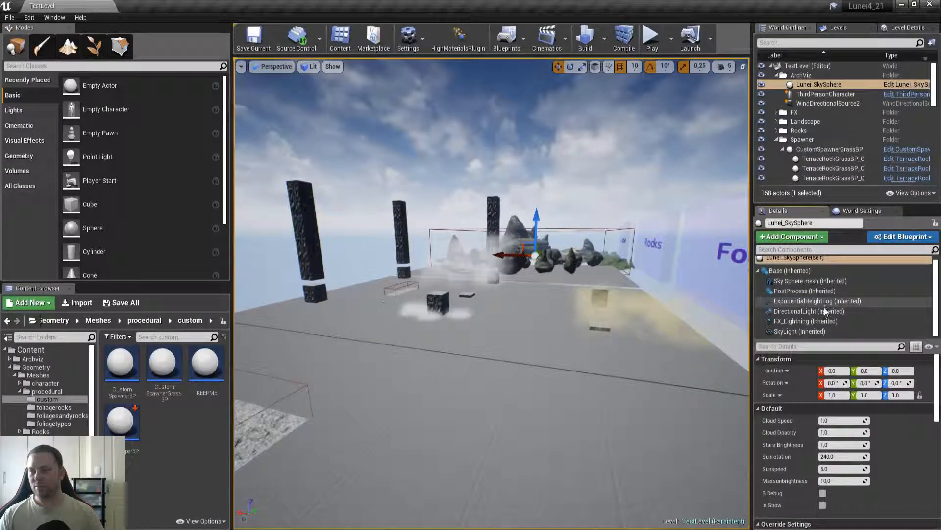
pyautogui.click(820, 300)
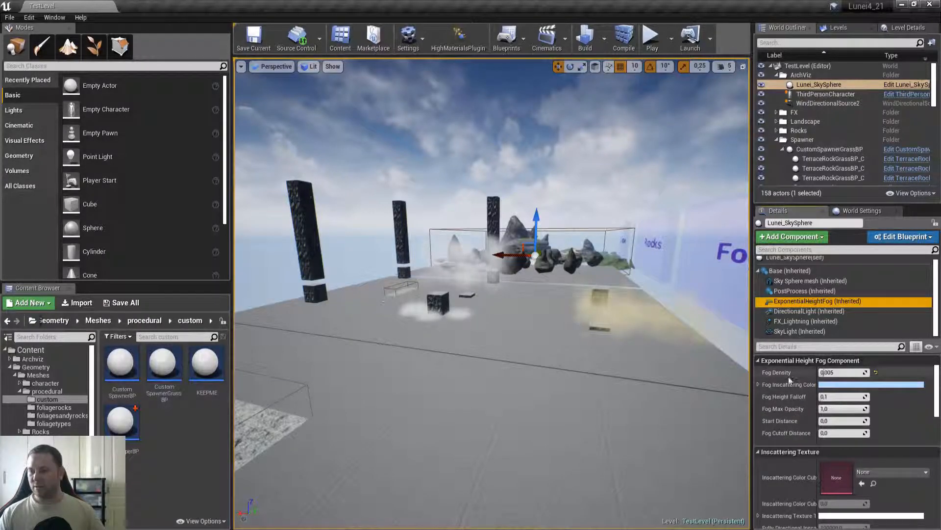
pyautogui.scroll(-3, 783, 408)
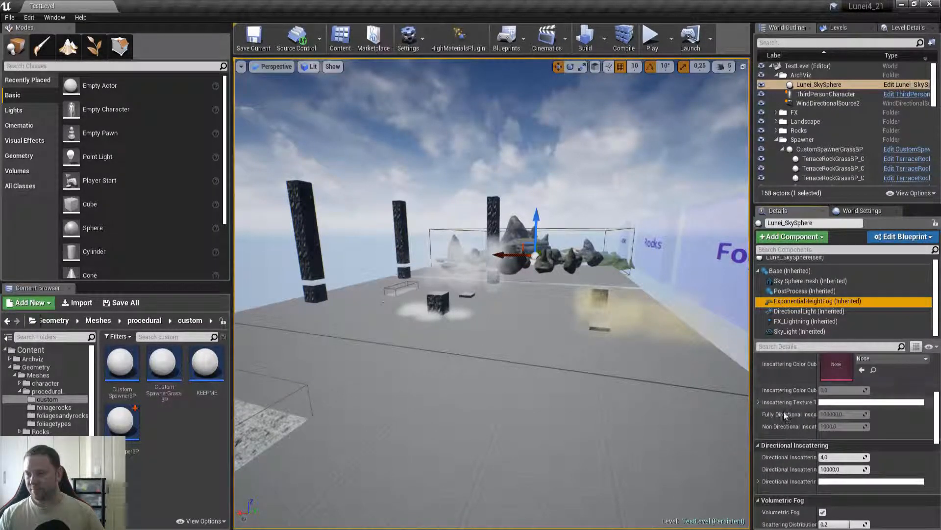
pyautogui.scroll(-5, 784, 425)
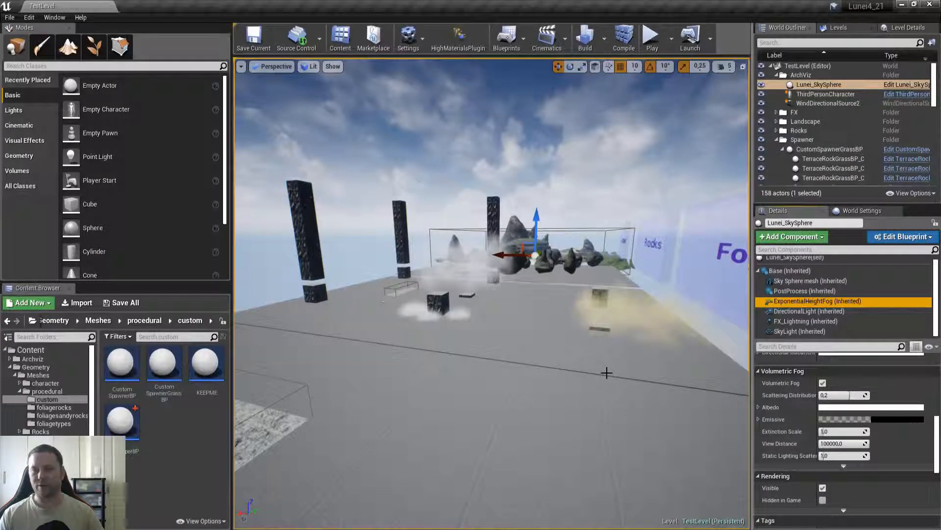
# Select the FX_CloudsFar emitter around the tall rock pillar.
pyautogui.moveTo(694, 343); pyautogui.dragTo(662, 346, button='right')
pyautogui.press('w')
pyautogui.press('s')
pyautogui.press('a')
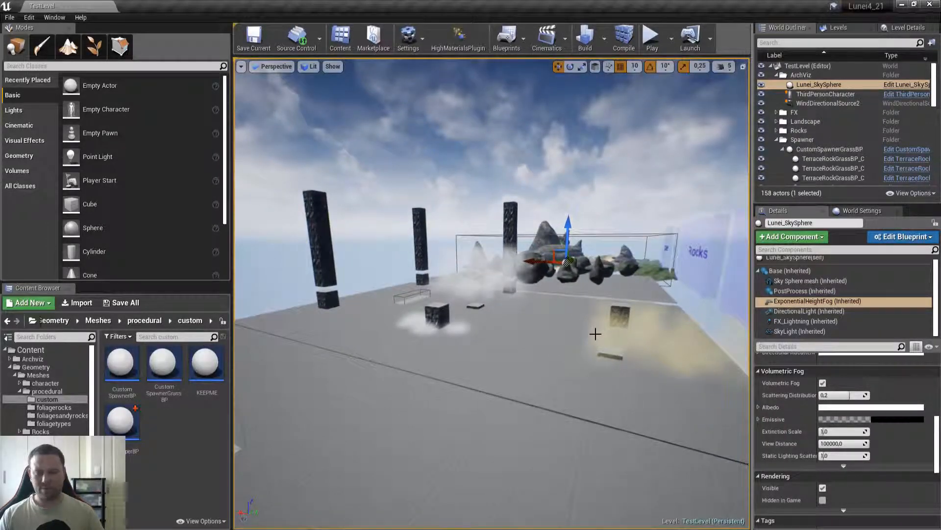
pyautogui.press('g')
pyautogui.press('w')
pyautogui.moveTo(597, 339); pyautogui.dragTo(549, 266, button='right')
pyautogui.press('w')
pyautogui.press('a')
pyautogui.click(549, 266)
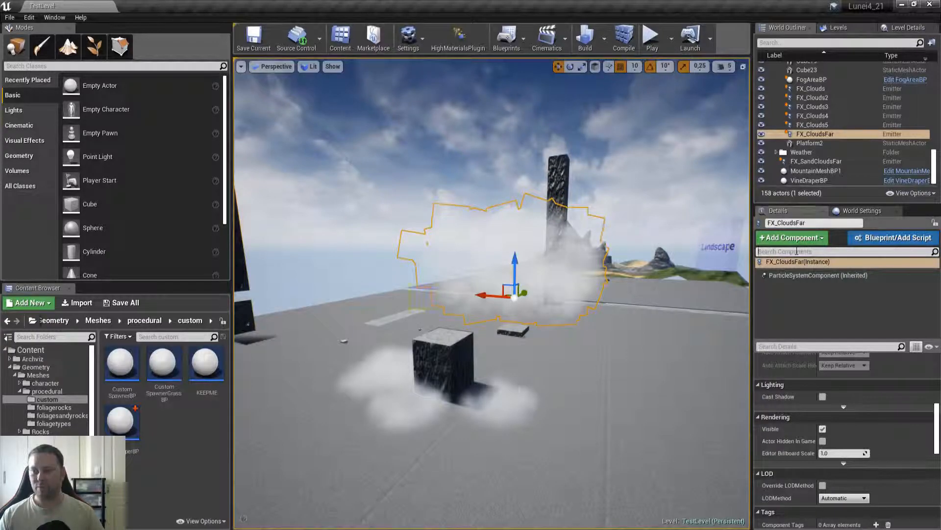
# Filter the details of FX_CloudsFar's ParticleSystemComponent for "draw", check its draw distance settings, and clear the filter.
pyautogui.click(802, 276)
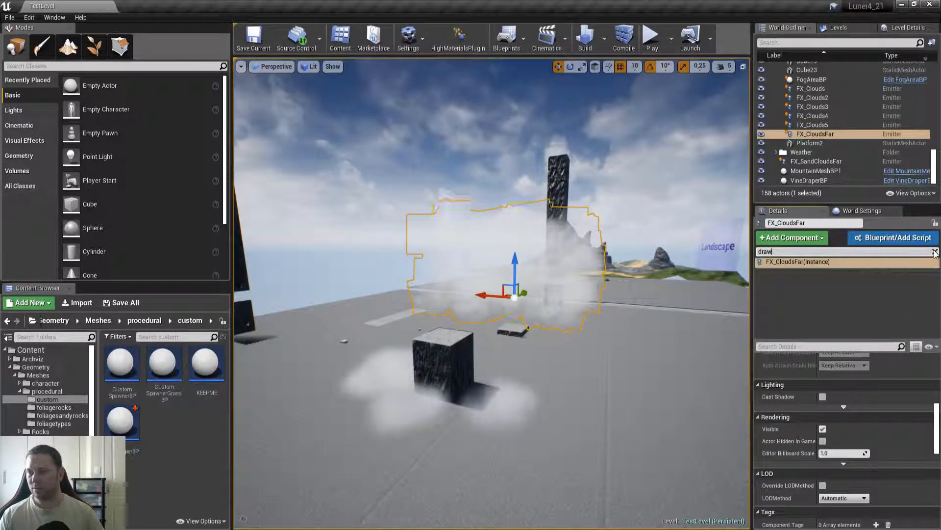
pyautogui.scroll(1, 812, 376)
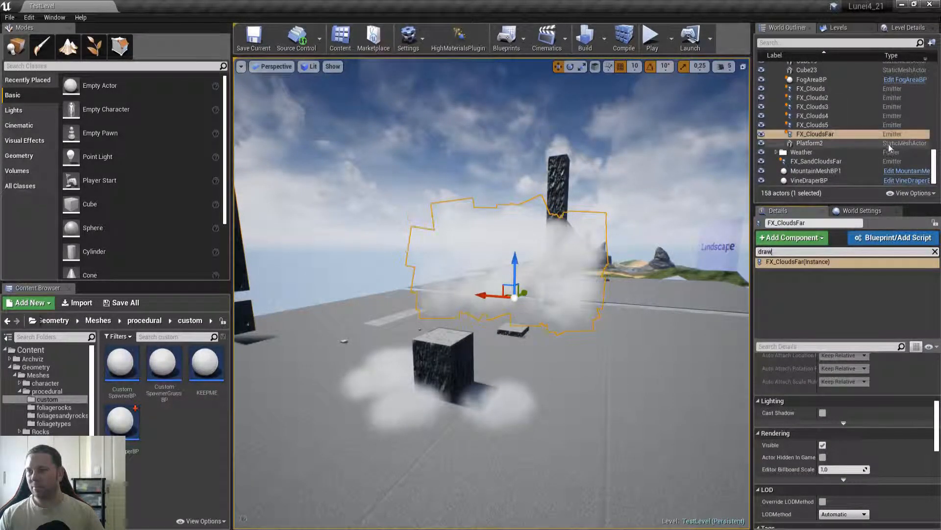
pyautogui.scroll(5, 796, 407)
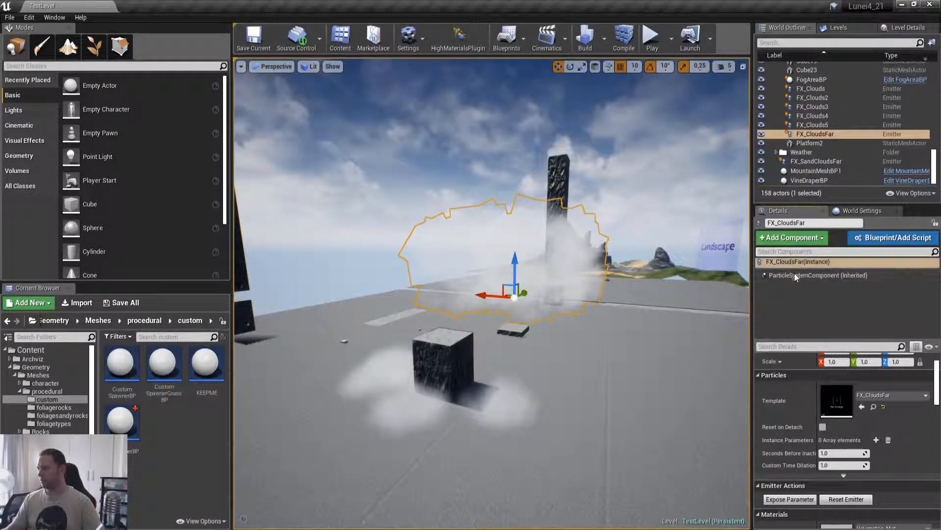
pyautogui.click(795, 275)
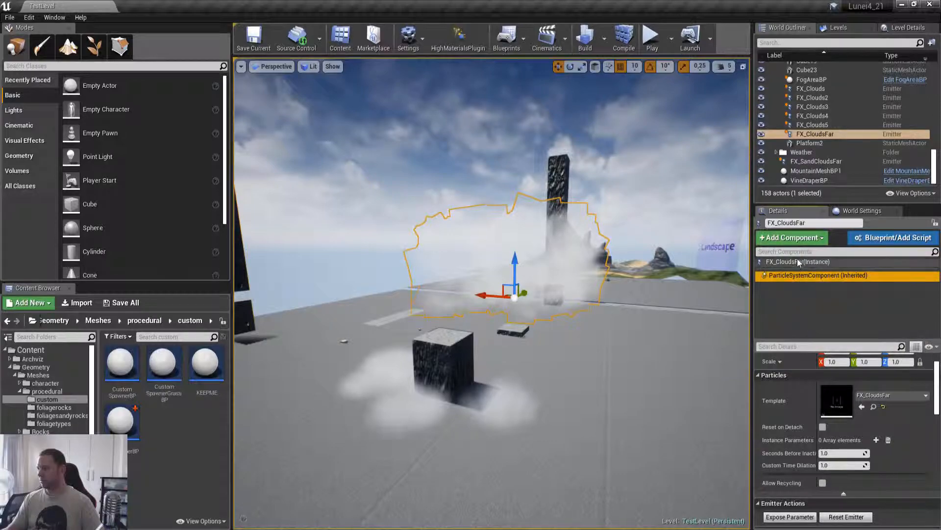
pyautogui.click(785, 347)
pyautogui.write('draw')
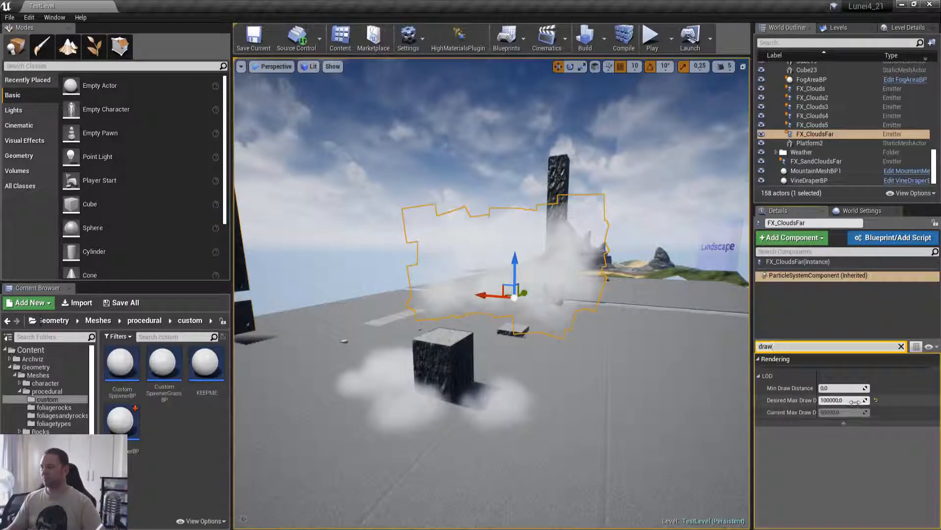
pyautogui.click(901, 346)
# Select the FX_Clouds5 emitter beside the rock cube and check its draw distance settings with a "draw" details filter.
pyautogui.moveTo(551, 330); pyautogui.dragTo(517, 349, button='right')
pyautogui.press('Escape')
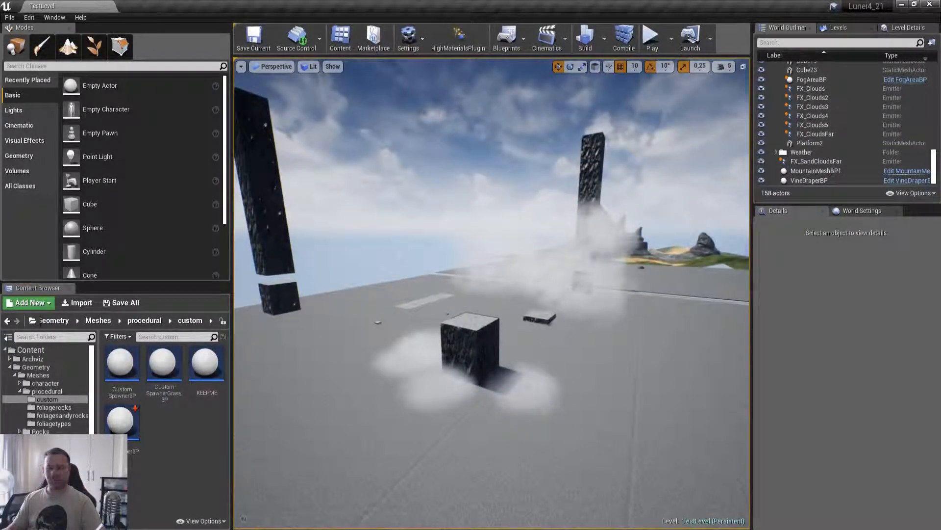
pyautogui.click(521, 389)
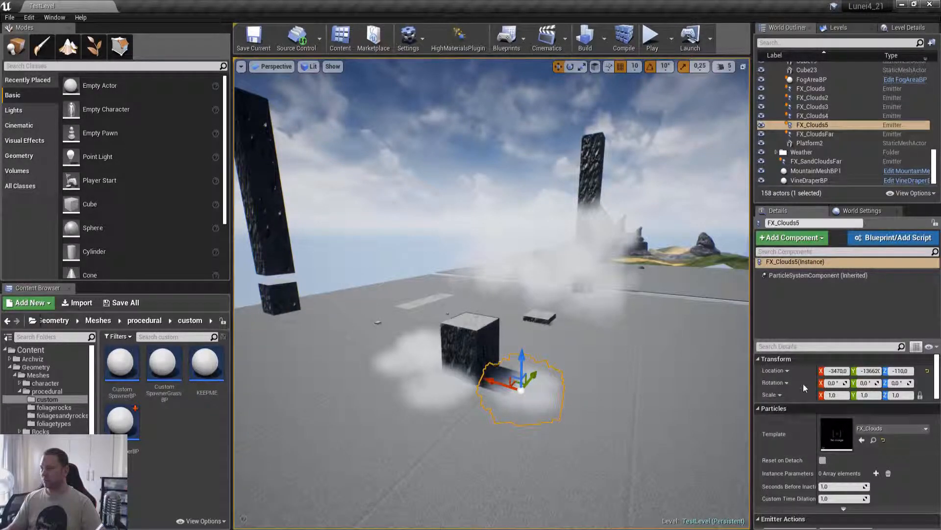
pyautogui.click(794, 346)
pyautogui.write('draw')
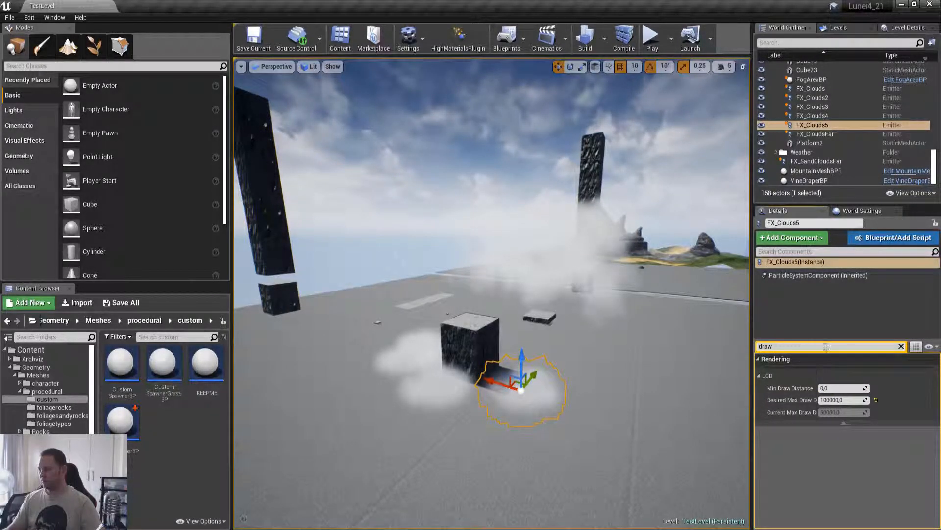
pyautogui.moveTo(826, 339)
pyautogui.mouseDown()
pyautogui.moveTo(827, 274)
pyautogui.moveTo(826, 295)
pyautogui.mouseUp()
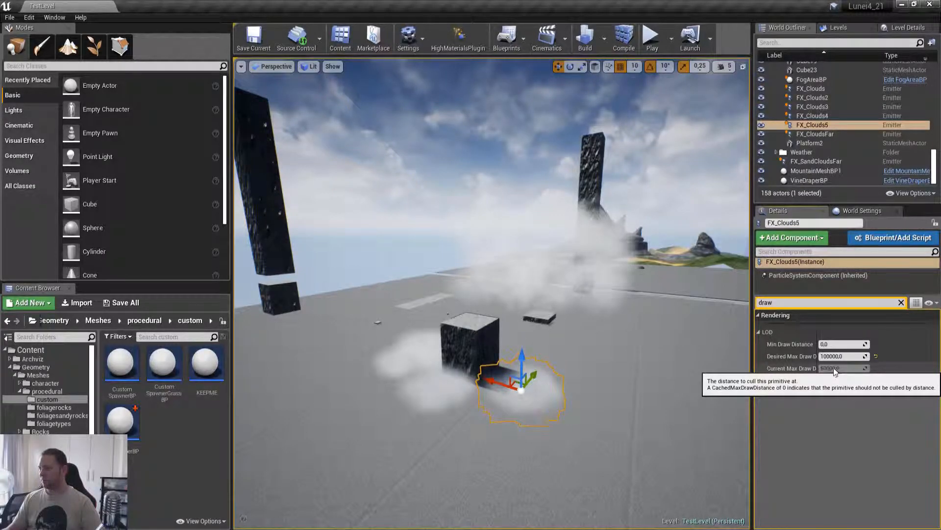
pyautogui.click(819, 274)
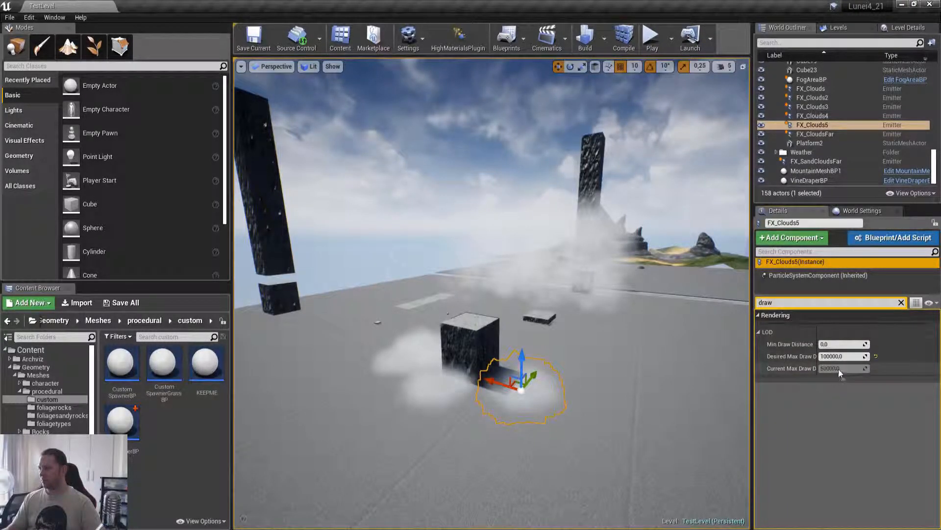
pyautogui.click(901, 304)
# Deselect the FX_Clouds5 emitter and view the yellow fog area in front of the Fog sign.
pyautogui.moveTo(510, 378)
pyautogui.mouseDown(button='right')
pyautogui.moveTo(412, 353)
pyautogui.moveTo(534, 373)
pyautogui.moveTo(509, 379)
pyautogui.moveTo(481, 353)
pyautogui.moveTo(618, 380)
pyautogui.mouseUp(button='right')
pyautogui.press('Escape')
pyautogui.moveTo(492, 293); pyautogui.dragTo(638, 267, button='right')
pyautogui.press('w')
pyautogui.click(526, 334)
pyautogui.moveTo(418, 431); pyautogui.dragTo(392, 417, button='right')
pyautogui.press('w')
pyautogui.press('Escape')
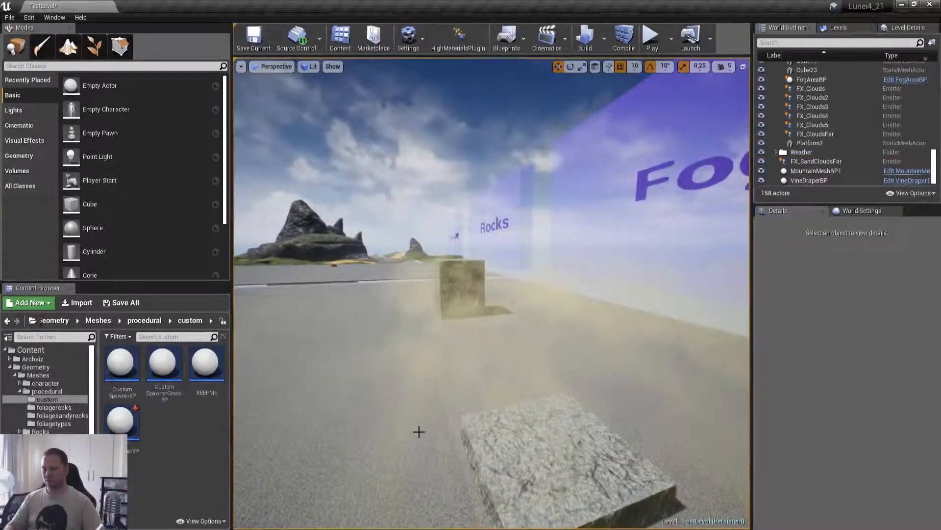
# Play-test the level full screen, running and jumping the character through the yellow fog, and stop the session.
pyautogui.hotkey('alt', 'p')
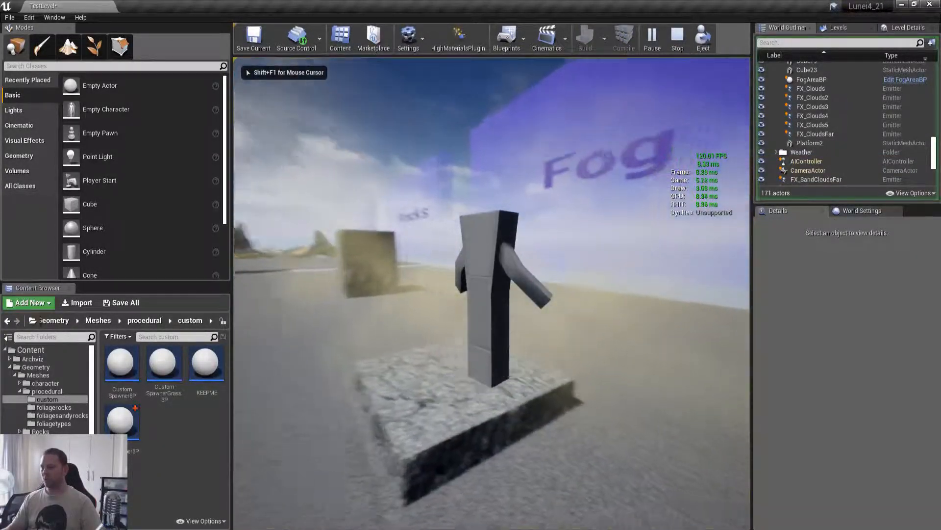
pyautogui.press('w')
pyautogui.press('F11')
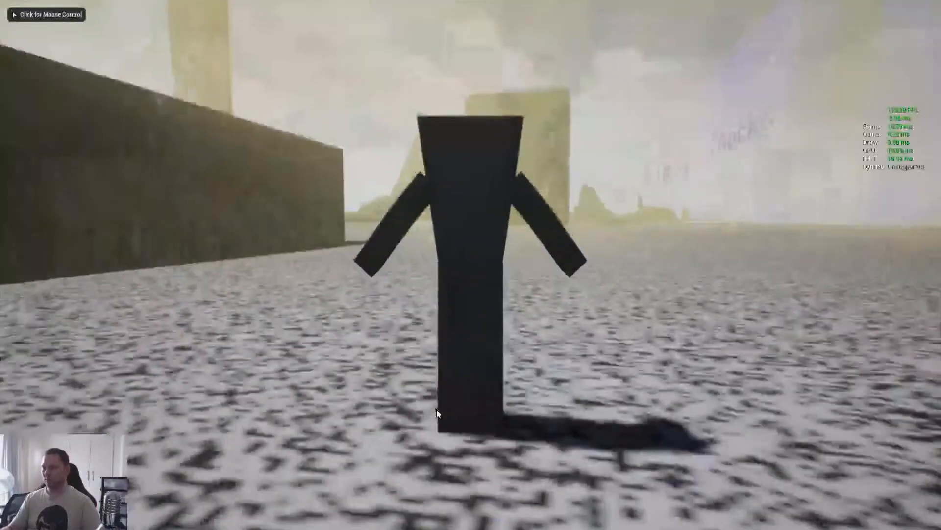
pyautogui.click(437, 414)
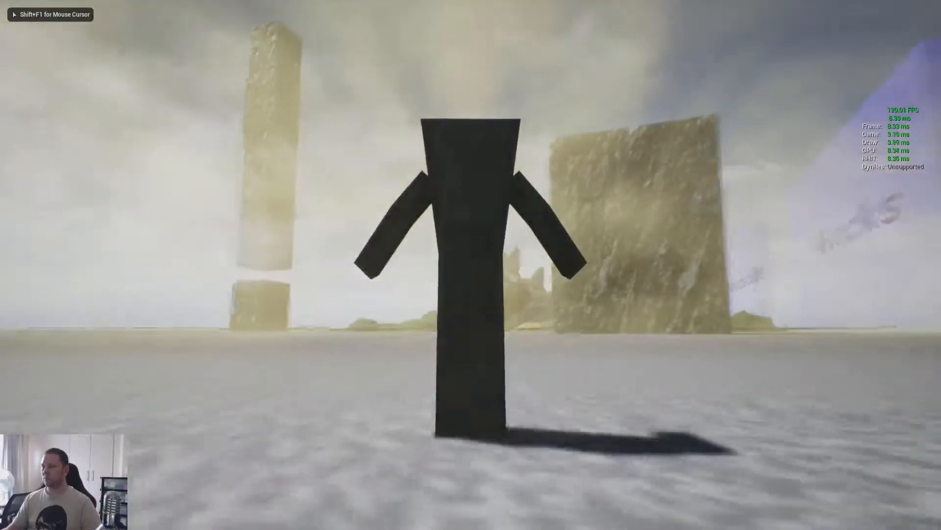
pyautogui.press('w')
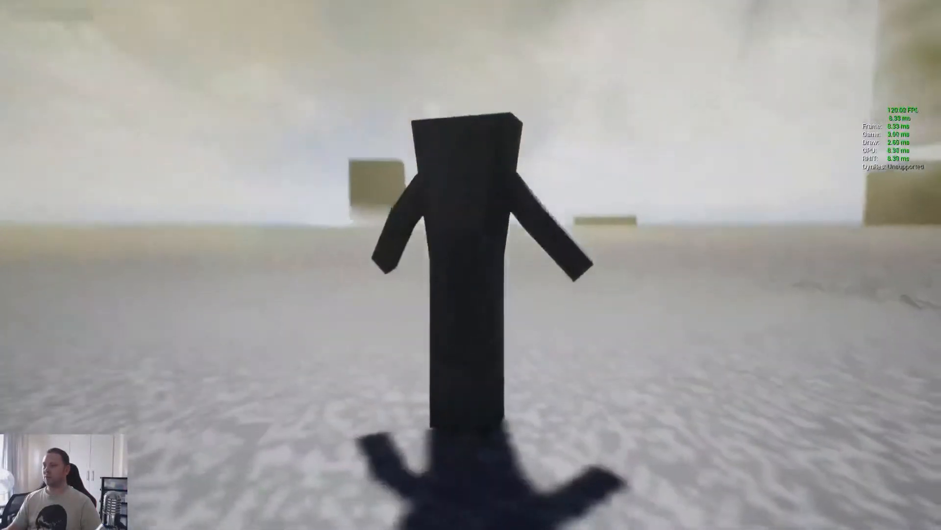
pyautogui.press('space')
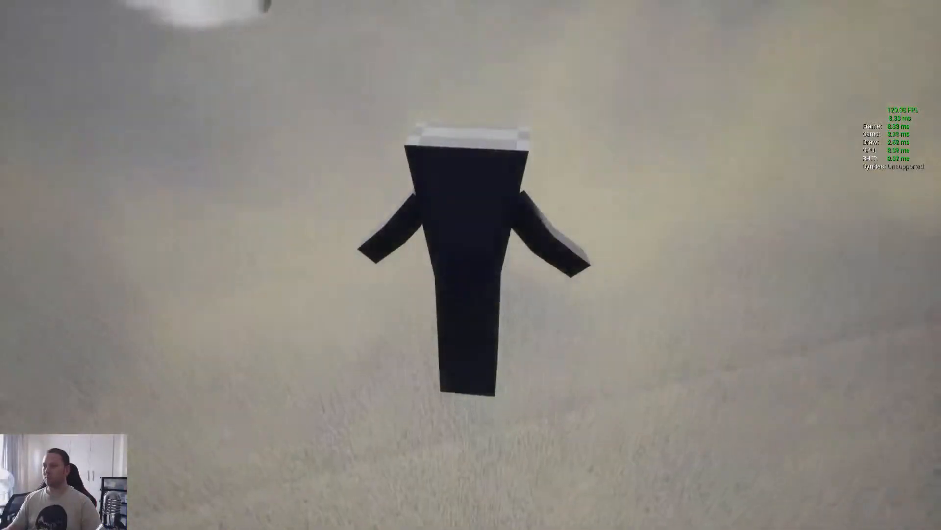
pyautogui.press('w')
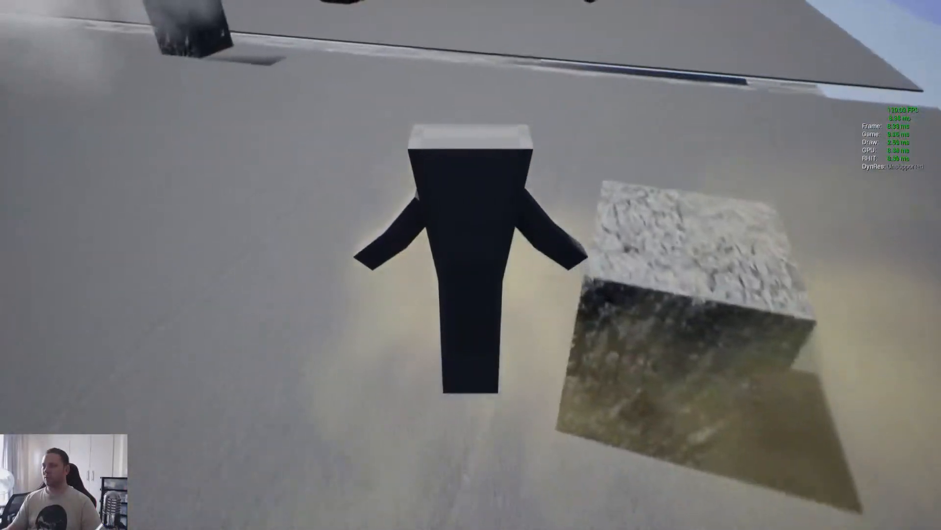
pyautogui.press('w')
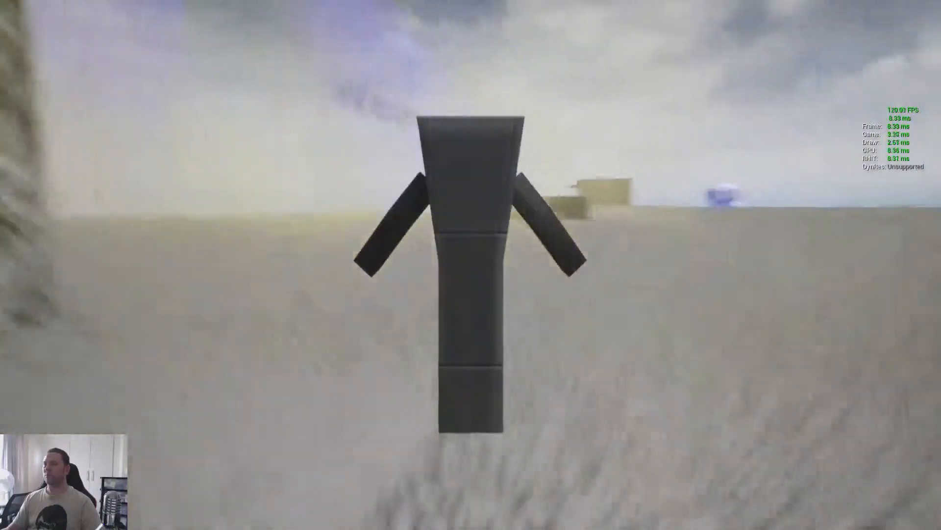
pyautogui.press('F11')
pyautogui.press('Escape')
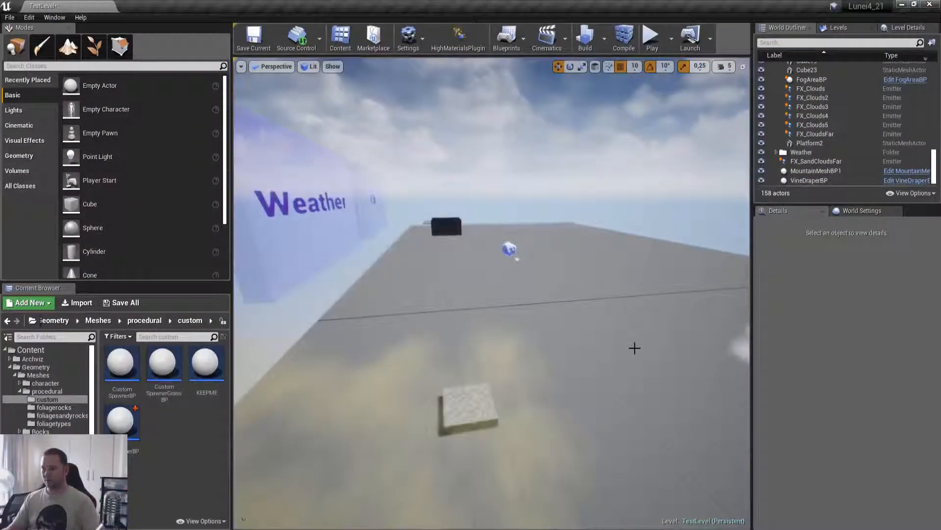
# Fly through the fog and cloud patches among the rock blocks in a full-screen viewport, and return to the normal editor layout.
pyautogui.press('F11')
pyautogui.moveTo(635, 348); pyautogui.dragTo(475, 275, button='right')
pyautogui.press('w')
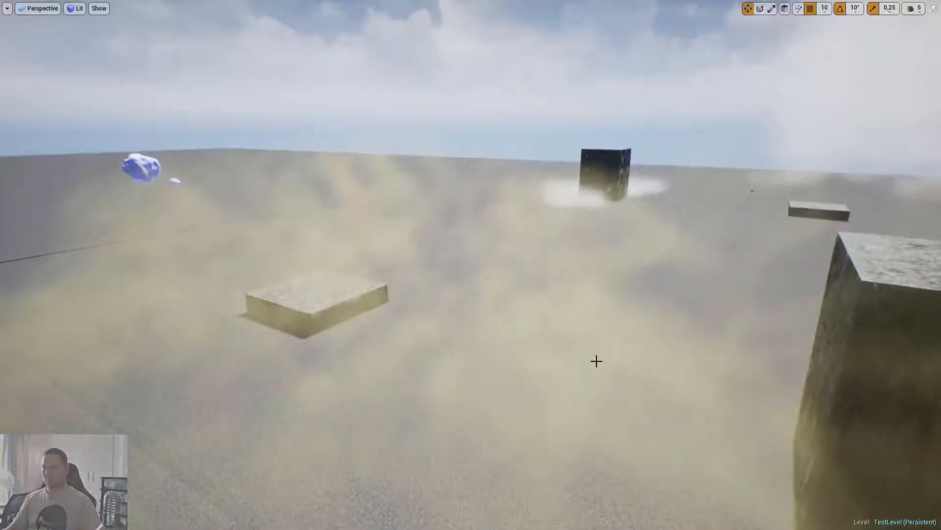
pyautogui.moveTo(596, 361)
pyautogui.mouseDown(button='right')
pyautogui.moveTo(671, 365)
pyautogui.moveTo(833, 319)
pyautogui.moveTo(824, 286)
pyautogui.moveTo(814, 290)
pyautogui.moveTo(931, 333)
pyautogui.moveTo(917, 338)
pyautogui.moveTo(932, 314)
pyautogui.moveTo(917, 313)
pyautogui.moveTo(937, 306)
pyautogui.moveTo(760, 294)
pyautogui.moveTo(750, 299)
pyautogui.moveTo(777, 299)
pyautogui.moveTo(743, 304)
pyautogui.moveTo(841, 302)
pyautogui.moveTo(564, 372)
pyautogui.moveTo(594, 362)
pyautogui.mouseUp(button='right')
pyautogui.press('a')
pyautogui.press('d')
pyautogui.press('e')
pyautogui.press('w')
pyautogui.press('a')
pyautogui.press('q')
pyautogui.press('w')
pyautogui.press('a')
pyautogui.press('w')
pyautogui.press('s')
pyautogui.press('w')
pyautogui.press('d')
pyautogui.press('s')
pyautogui.press('F11')
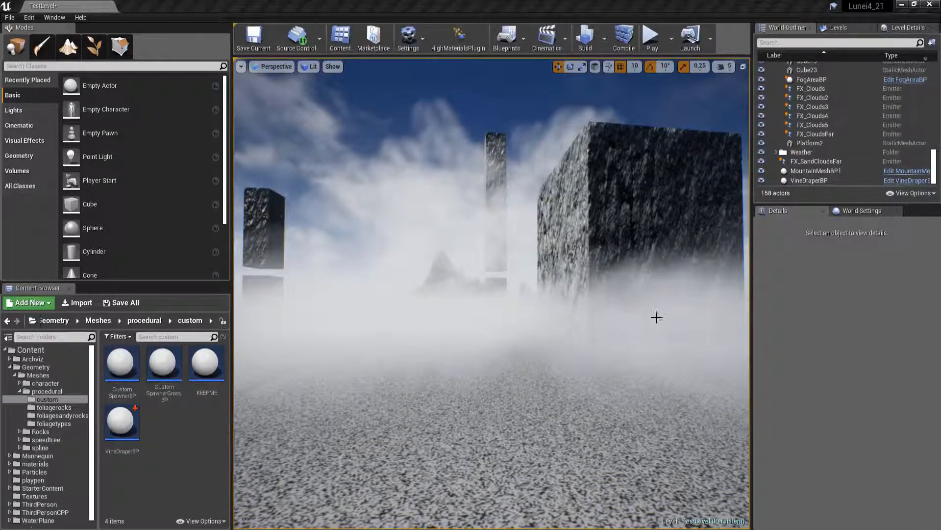
# Examine the low clouds around the large rock cube from several sides.
pyautogui.press('w')
pyautogui.moveTo(656, 317); pyautogui.dragTo(553, 282, button='right')
pyautogui.press('w')
pyautogui.press('d')
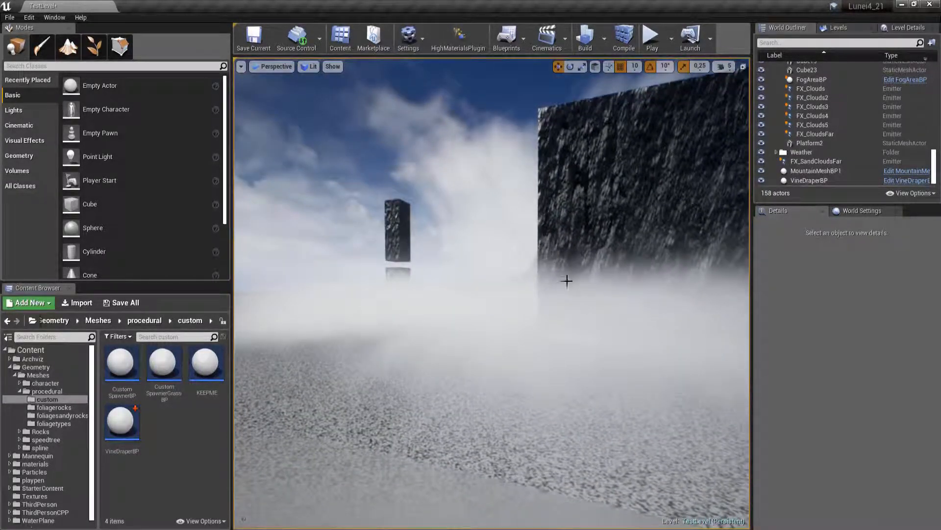
pyautogui.moveTo(634, 287); pyautogui.dragTo(740, 289, button='right')
pyautogui.press('w')
pyautogui.moveTo(515, 314); pyautogui.dragTo(494, 320, button='right')
pyautogui.press('s')
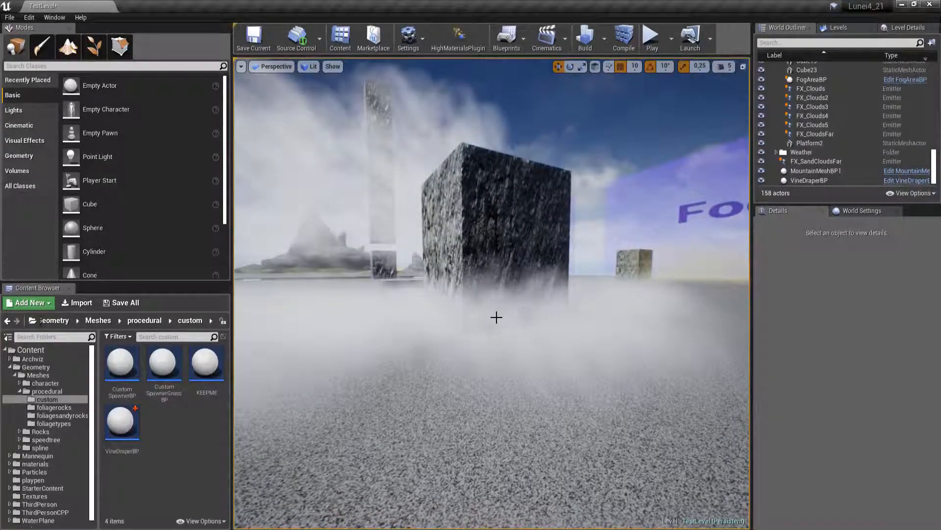
# Collapse the Geometry folder tree in the project content and open the playpen folder.
pyautogui.click(45, 383)
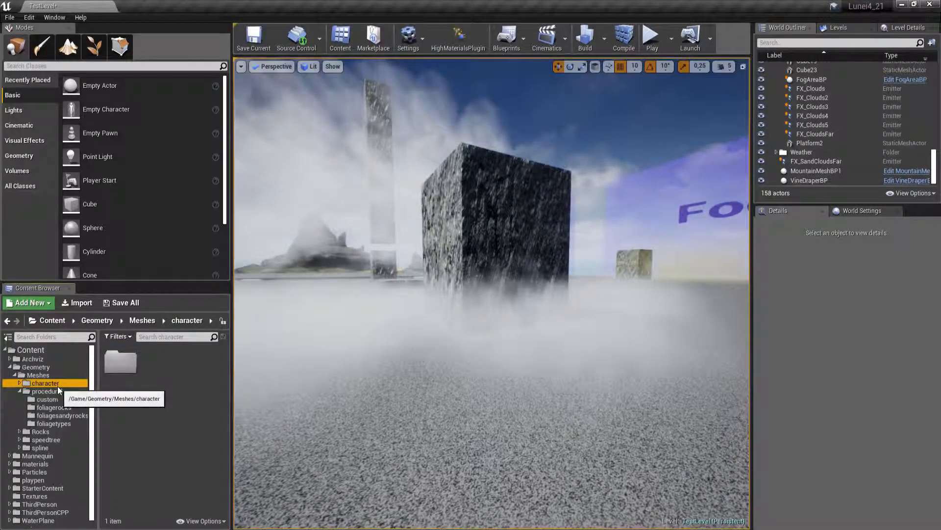
pyautogui.press('Left')
pyautogui.press('Left')
pyautogui.press('Left')
pyautogui.press('Left')
pyautogui.press('Down')
pyautogui.press('Down')
pyautogui.press('Down')
pyautogui.press('Down')
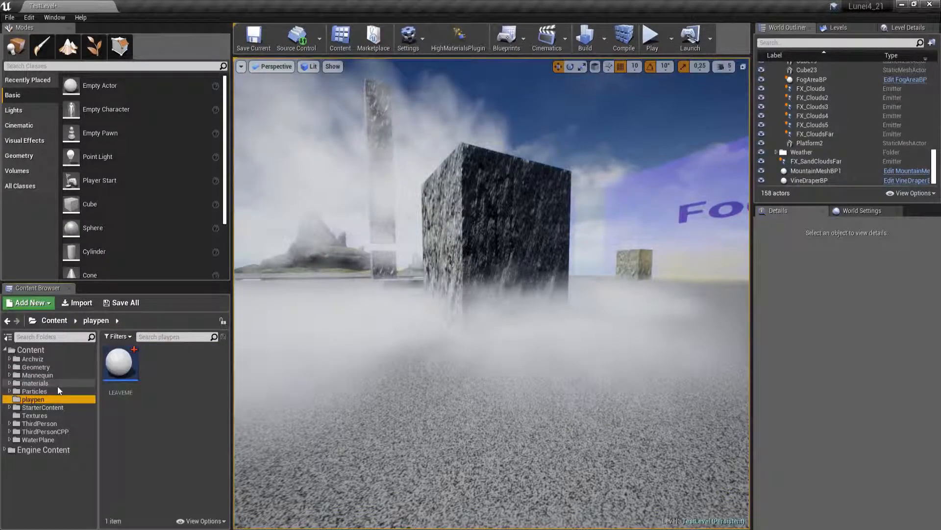
# Create a new material named VOlumetricFog in the playpen folder.
pyautogui.moveTo(469, 372); pyautogui.dragTo(582, 394, button='right')
pyautogui.press('w')
pyautogui.press('e')
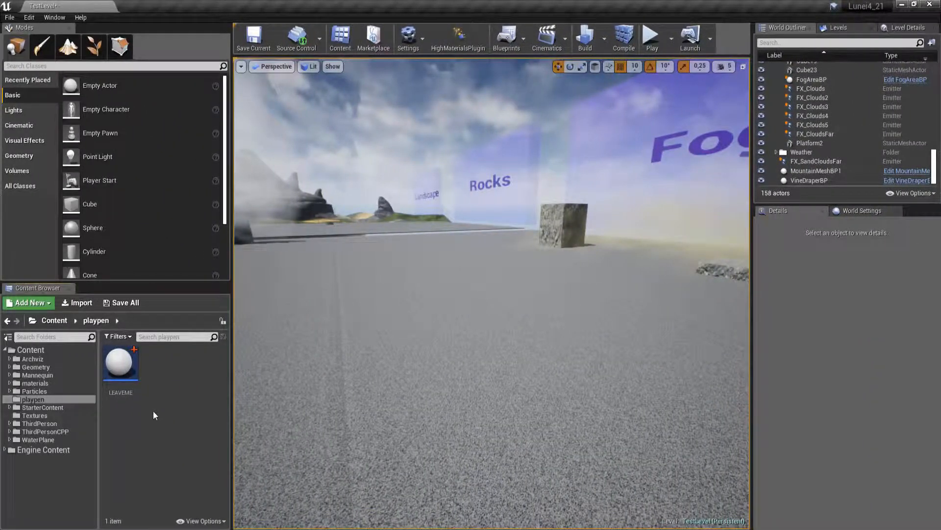
pyautogui.rightClick(153, 410)
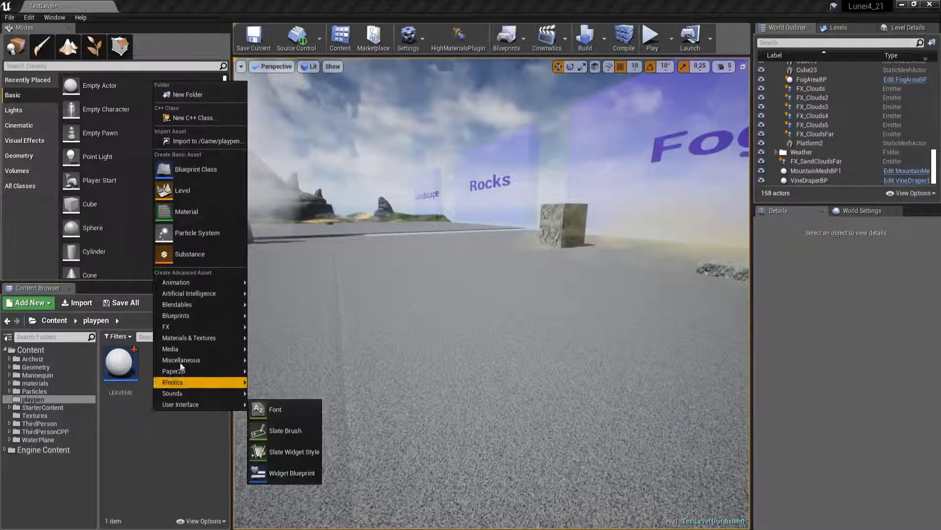
pyautogui.moveTo(197, 305)
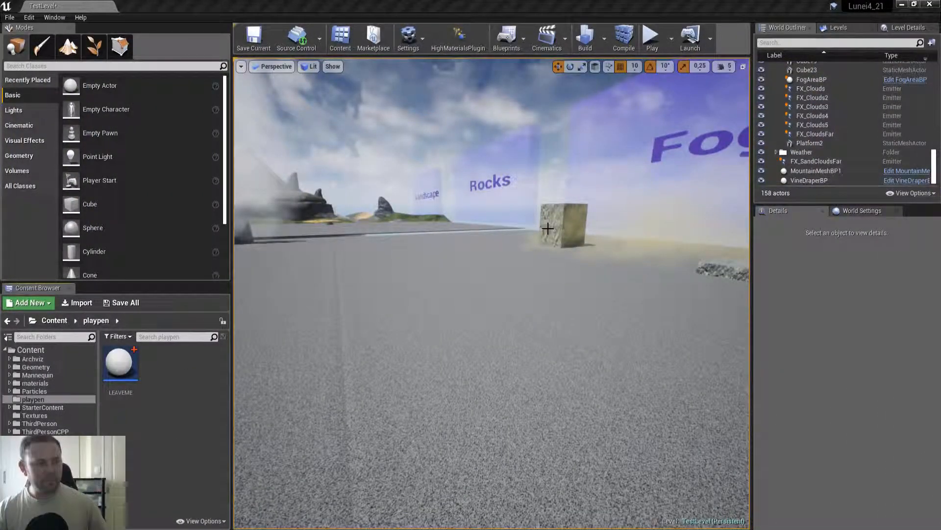
pyautogui.rightClick(175, 430)
pyautogui.moveTo(226, 308)
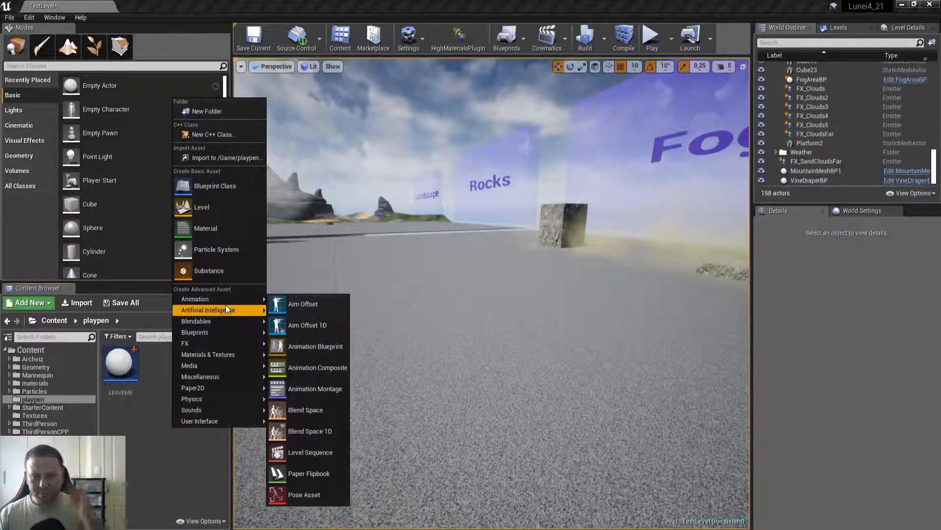
pyautogui.click(213, 227)
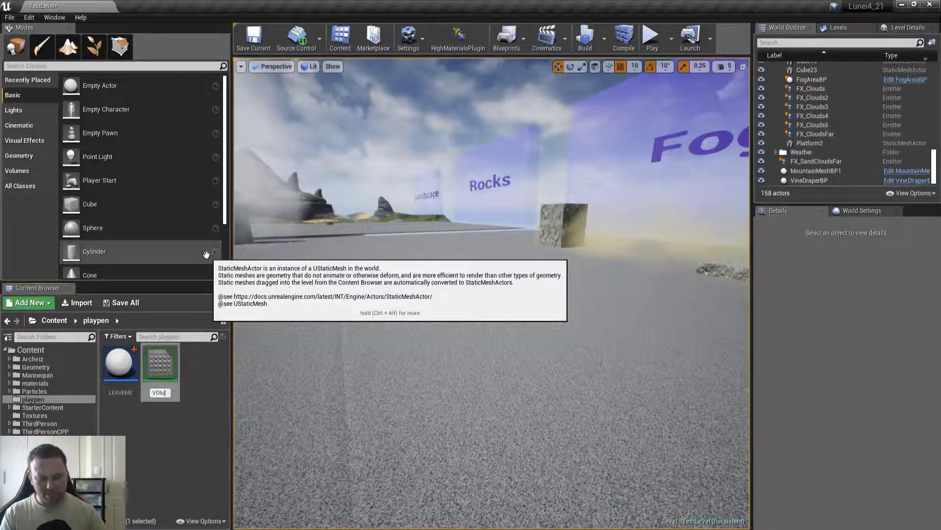
pyautogui.write('VolumetricFog')
pyautogui.press('Return')
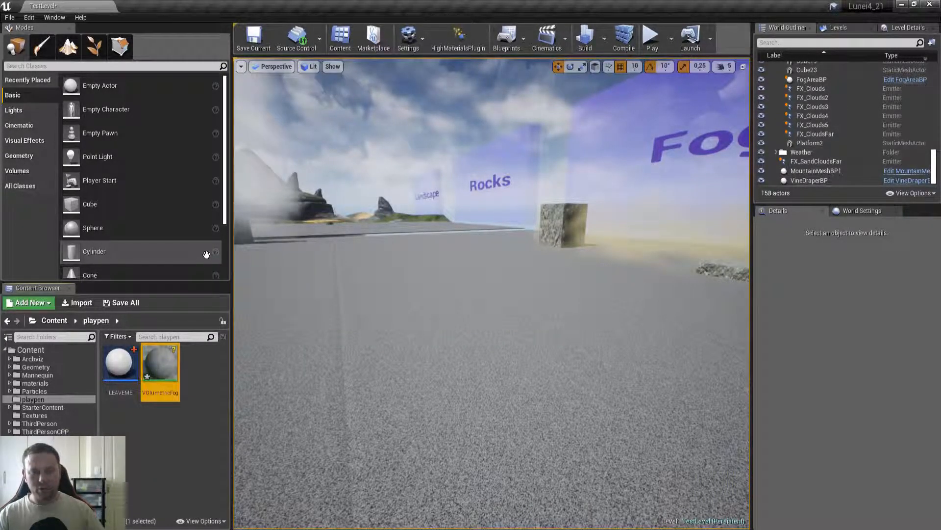
# Rename the new material to VOlumetricFog1 and open it in a maximized material editor window.
pyautogui.press('F2')
pyautogui.press('End')
pyautogui.write('1')
pyautogui.press('Return')
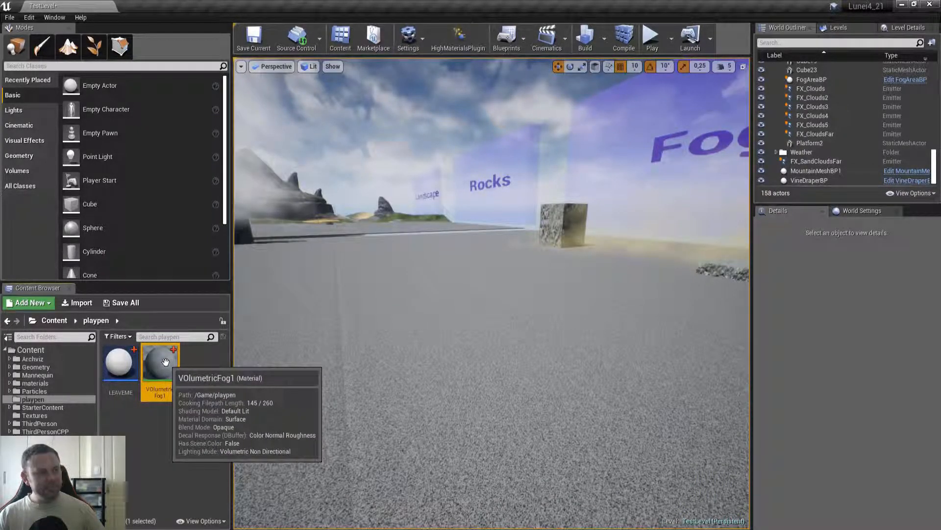
pyautogui.doubleClick(165, 362)
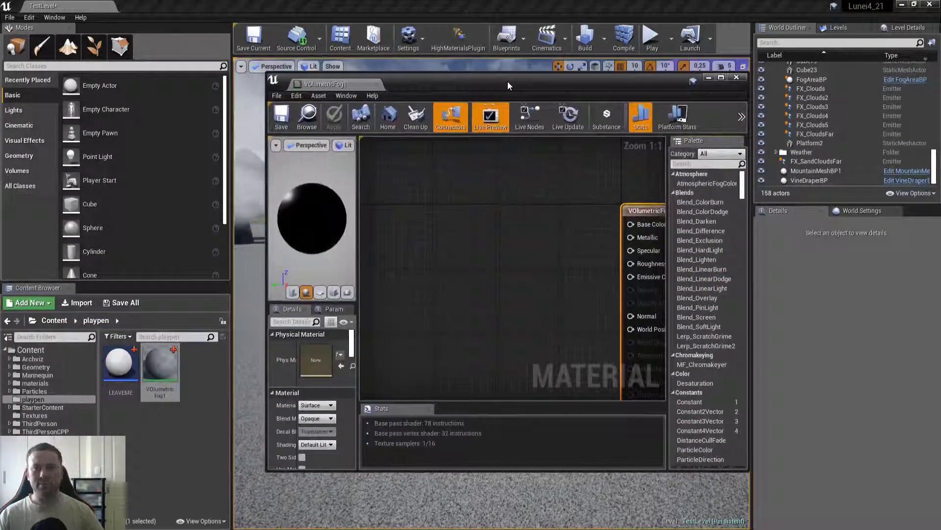
pyautogui.moveTo(508, 82); pyautogui.dragTo(513, 86)
pyautogui.click(726, 81)
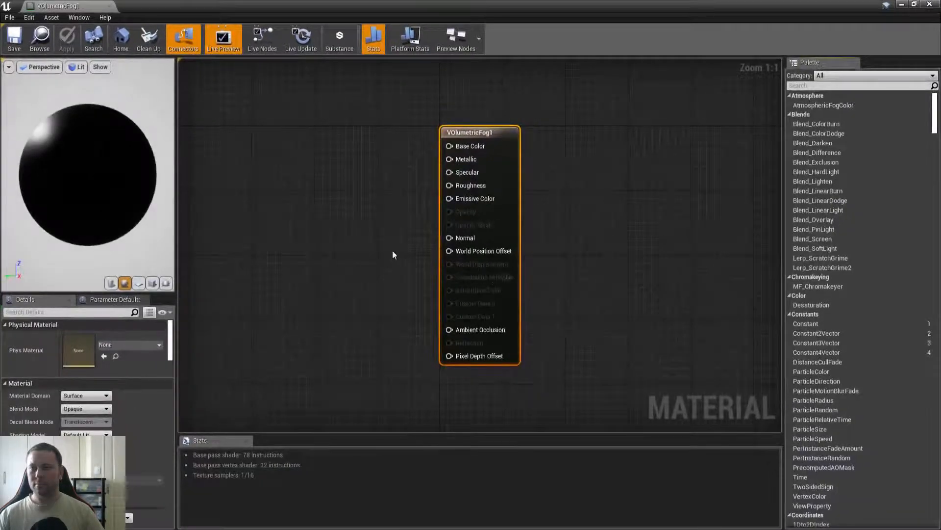
# Set the material's domain to Volume and its blend mode to Additive.
pyautogui.click(85, 409)
pyautogui.click(82, 395)
pyautogui.click(83, 396)
pyautogui.click(91, 416)
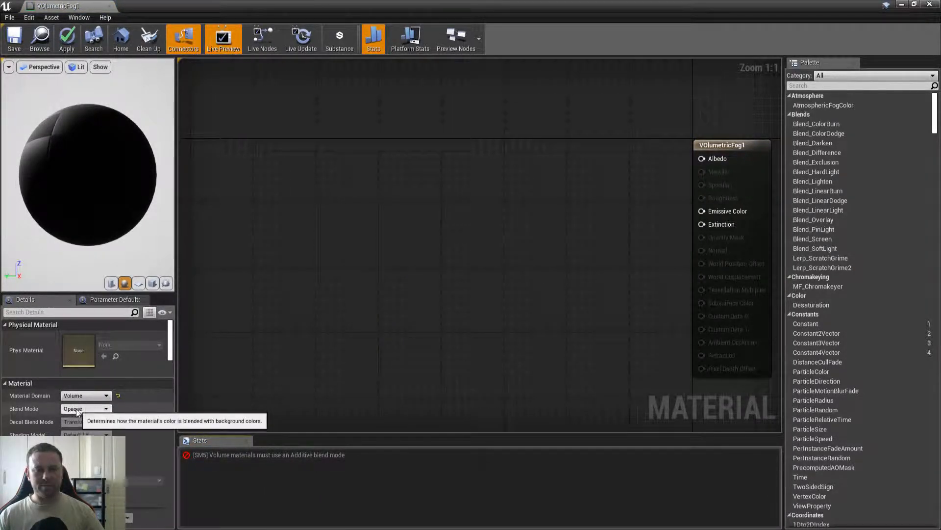
pyautogui.click(96, 409)
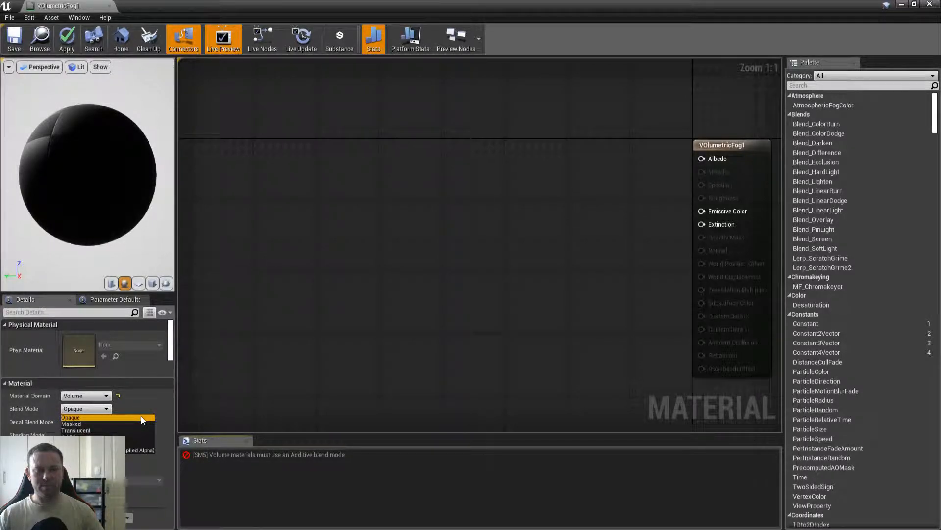
pyautogui.click(79, 436)
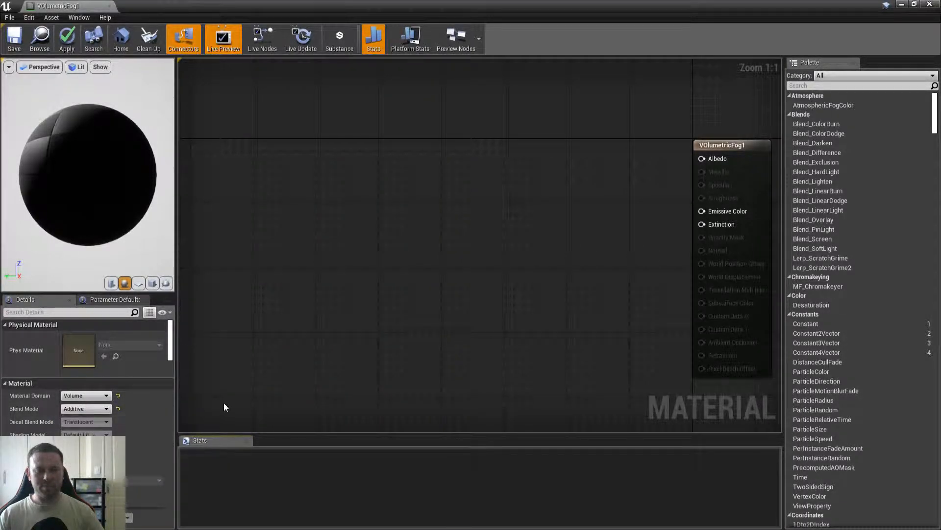
# Add an Absolute World Position node to the material graph and connect it to the Emissive Color input.
pyautogui.moveTo(560, 241); pyautogui.dragTo(556, 236, button='right')
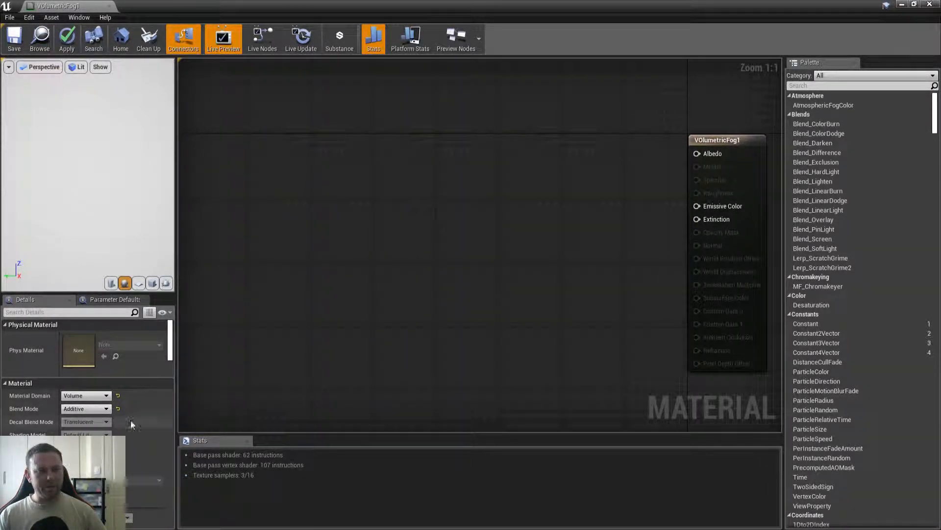
pyautogui.rightClick(328, 177)
pyautogui.write('absolu')
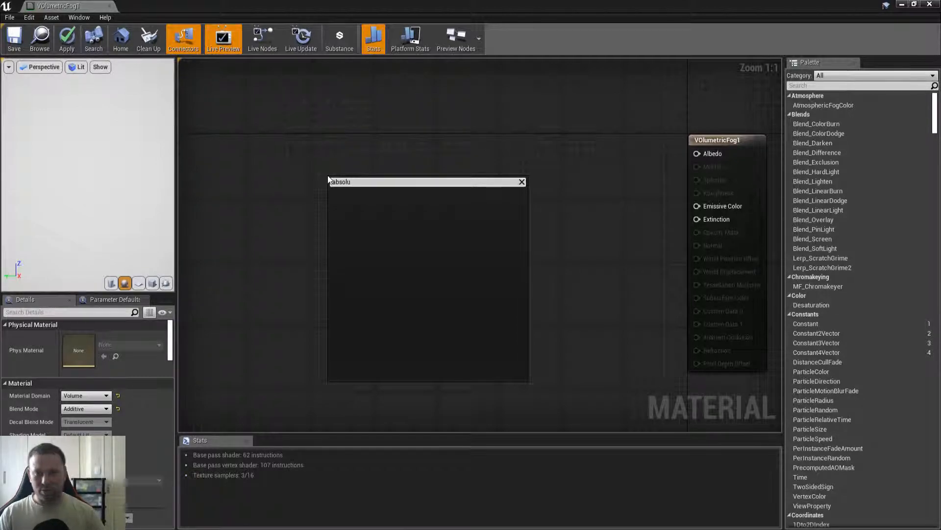
pyautogui.write('world pos')
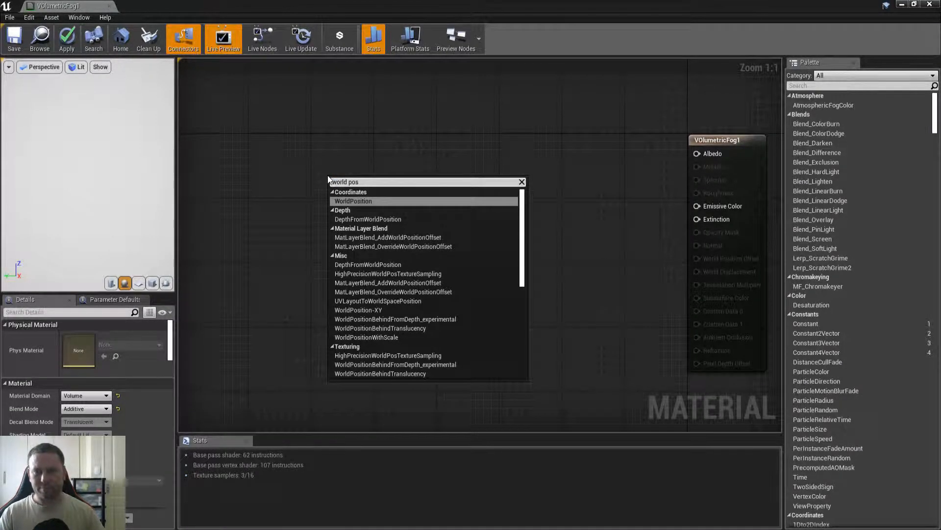
pyautogui.press('Return')
pyautogui.moveTo(407, 202); pyautogui.dragTo(720, 206)
pyautogui.scroll(-2, 460, 259)
pyautogui.moveTo(380, 238); pyautogui.dragTo(445, 254, button='right')
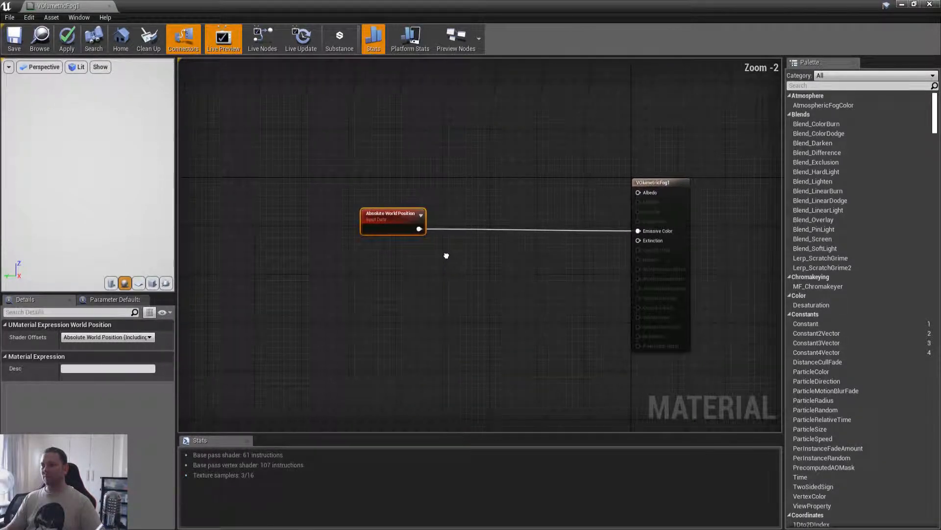
pyautogui.scroll(2, 635, 236)
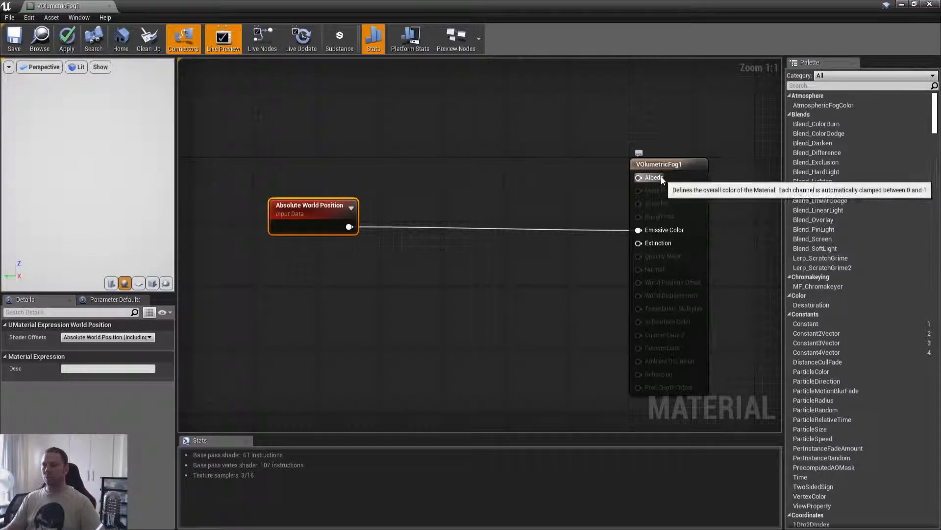
# Restore the material editor to a smaller window and place it so that part of the level viewport stays visible.
pyautogui.click(915, 5)
pyautogui.moveTo(570, 285); pyautogui.dragTo(431, 245, button='right')
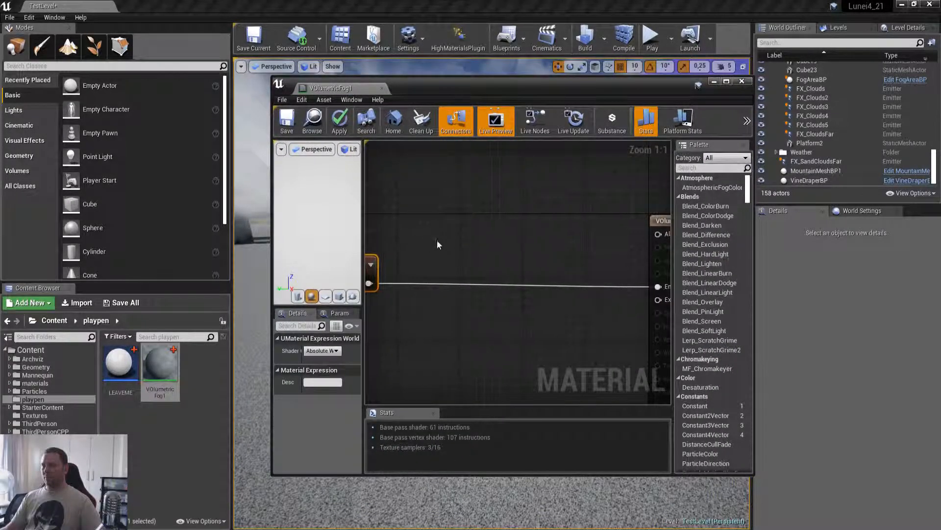
pyautogui.scroll(-3, 551, 230)
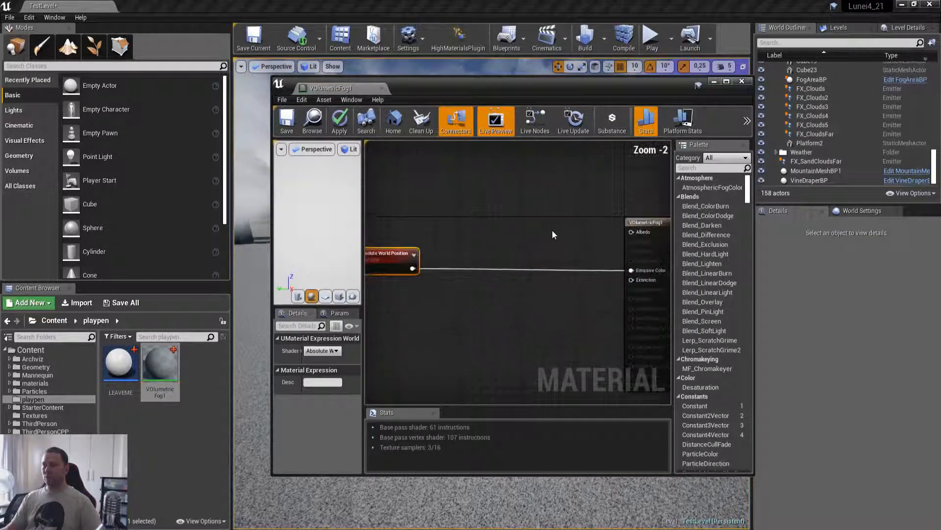
pyautogui.moveTo(631, 87); pyautogui.dragTo(864, 80)
pyautogui.moveTo(756, 217); pyautogui.dragTo(747, 207, button='right')
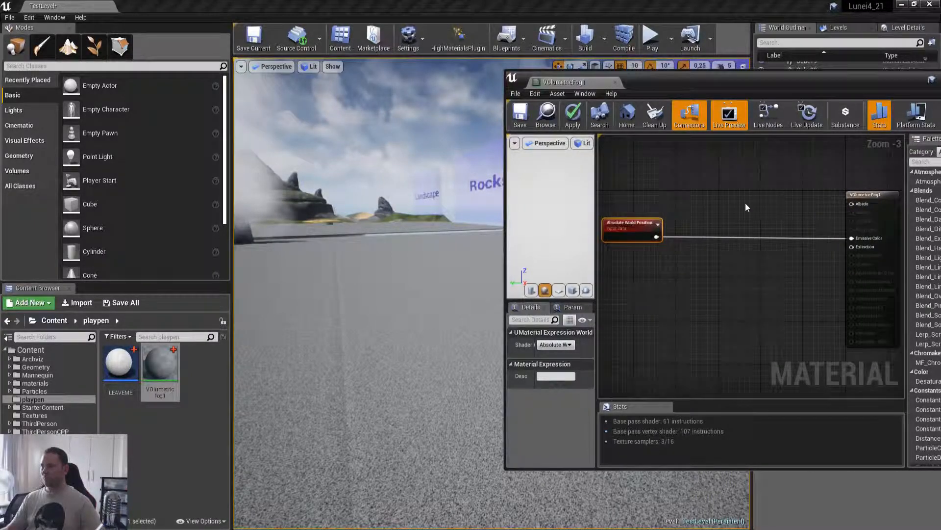
# Save the current level.
pyautogui.rightClick(152, 445)
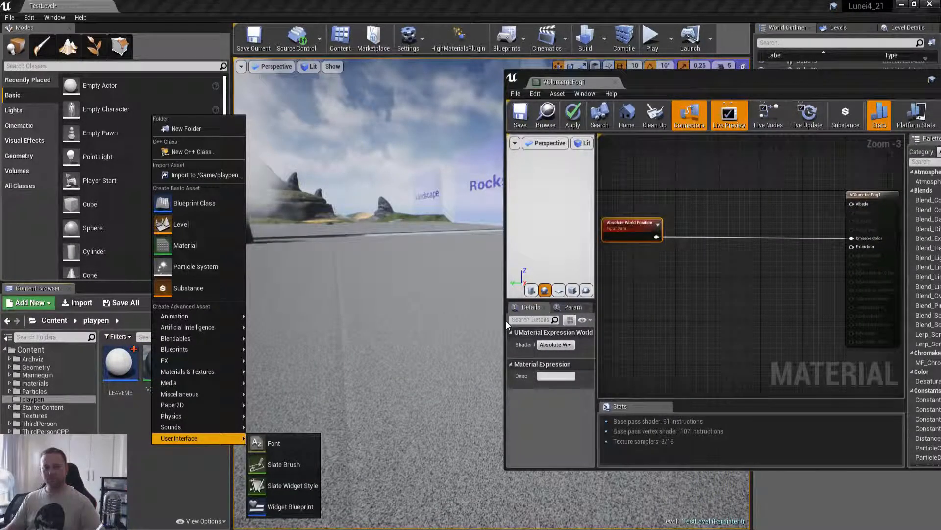
pyautogui.click(137, 468)
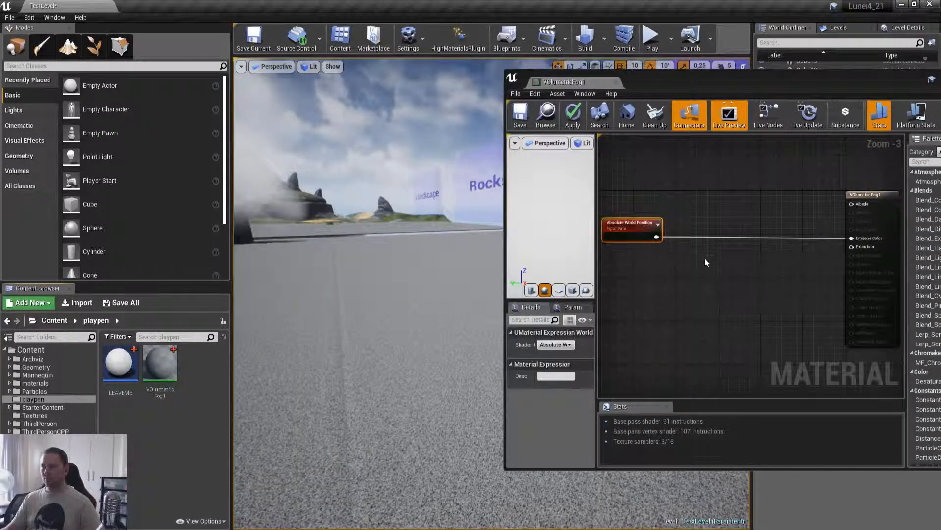
pyautogui.moveTo(648, 248); pyautogui.dragTo(656, 252, button='right')
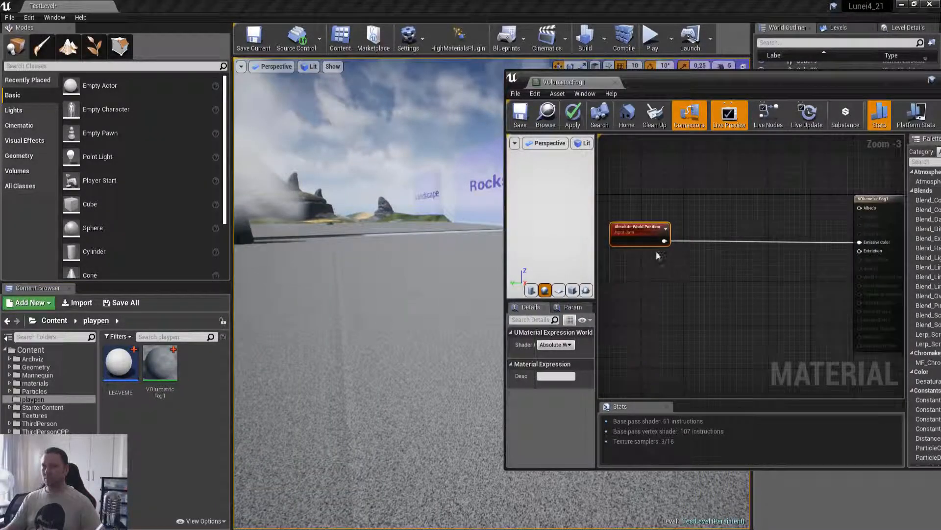
pyautogui.click(253, 39)
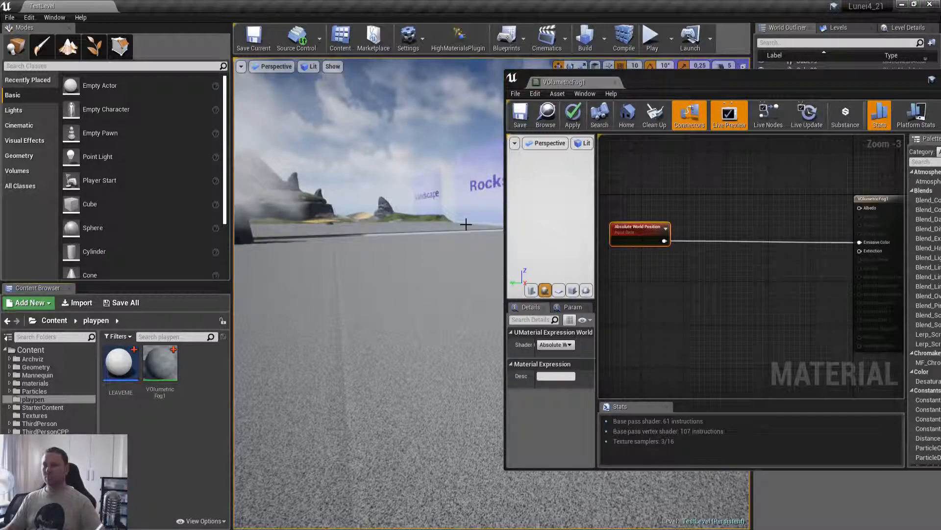
# Create a new particle system named Fog in the playpen folder.
pyautogui.rightClick(144, 430)
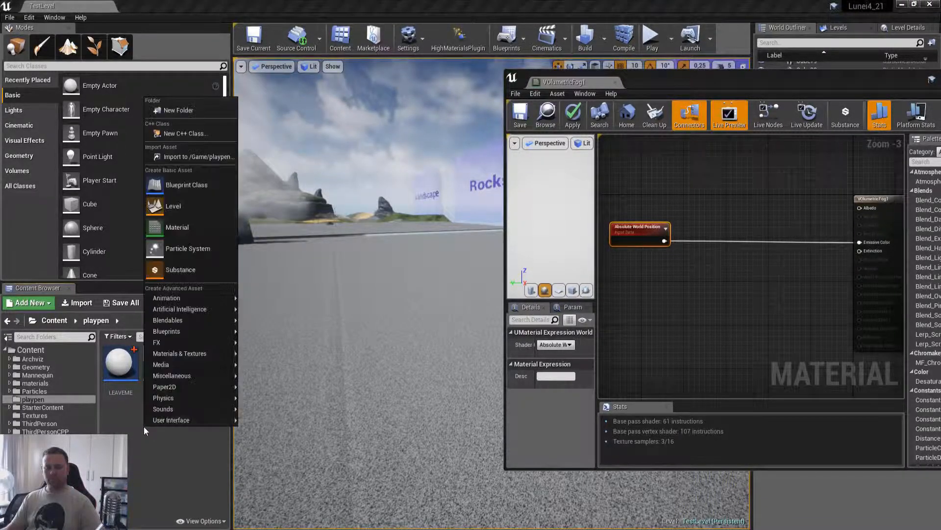
pyautogui.click(192, 251)
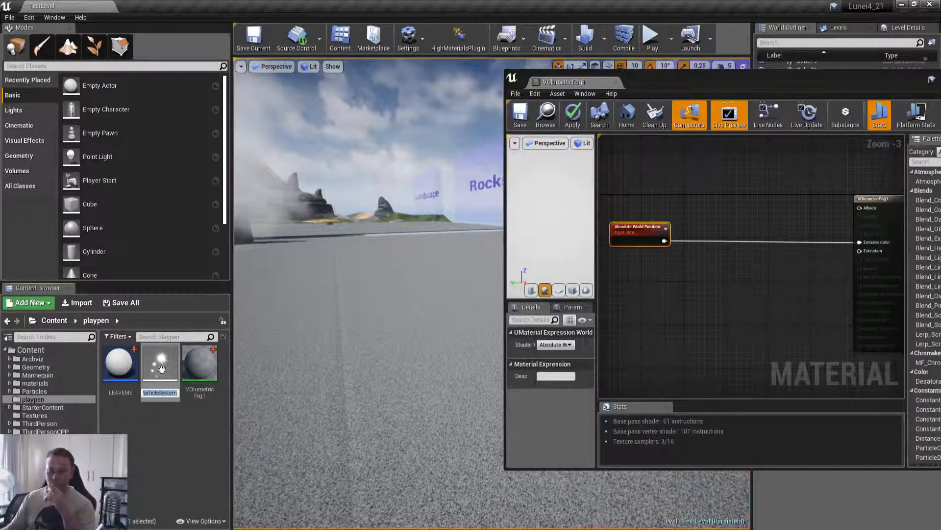
pyautogui.write('Fog')
pyautogui.press('Return')
# Correct the capitalisation of the material's name so that it reads VolumetricFog1.
pyautogui.click(207, 379)
pyautogui.press('F2')
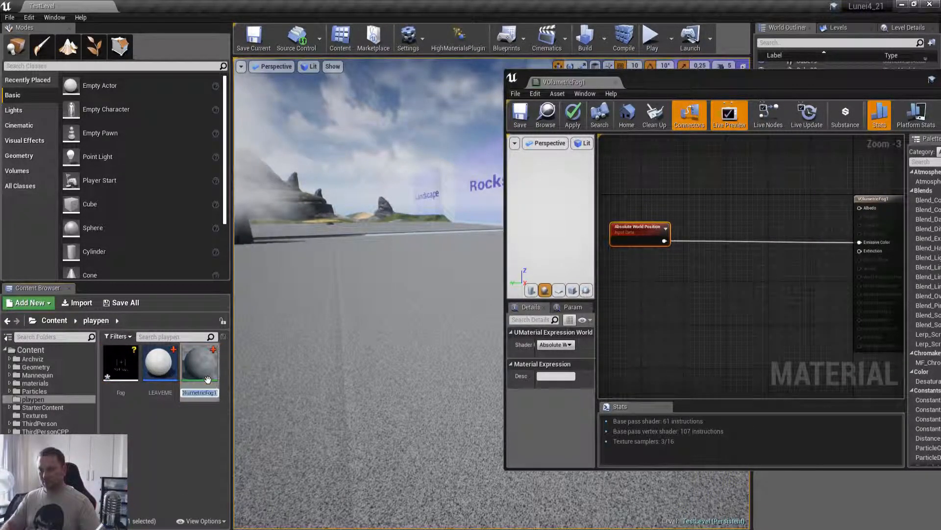
pyautogui.press('BackSpace')
pyautogui.write('o')
pyautogui.press('Return')
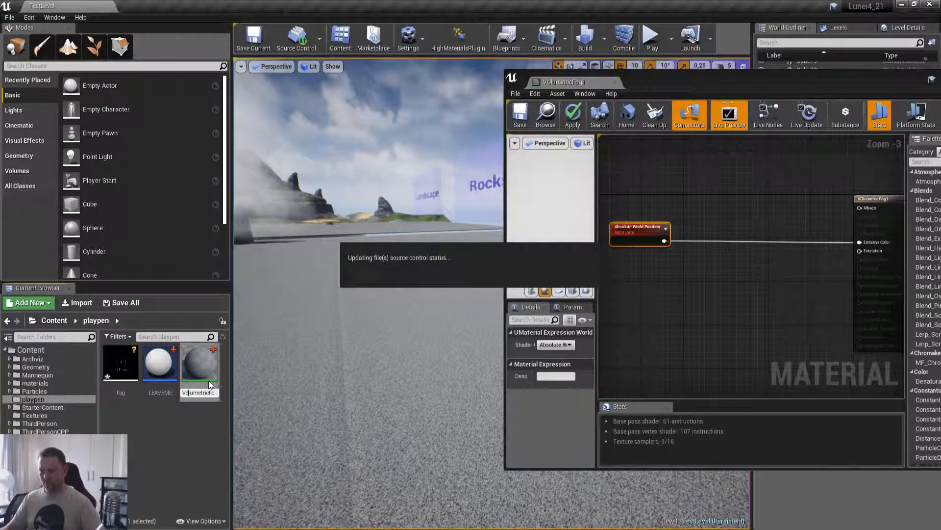
# Open the Fog particle system in a maximized editor and assign VolumetricFog1 as the emitter's material.
pyautogui.doubleClick(121, 363)
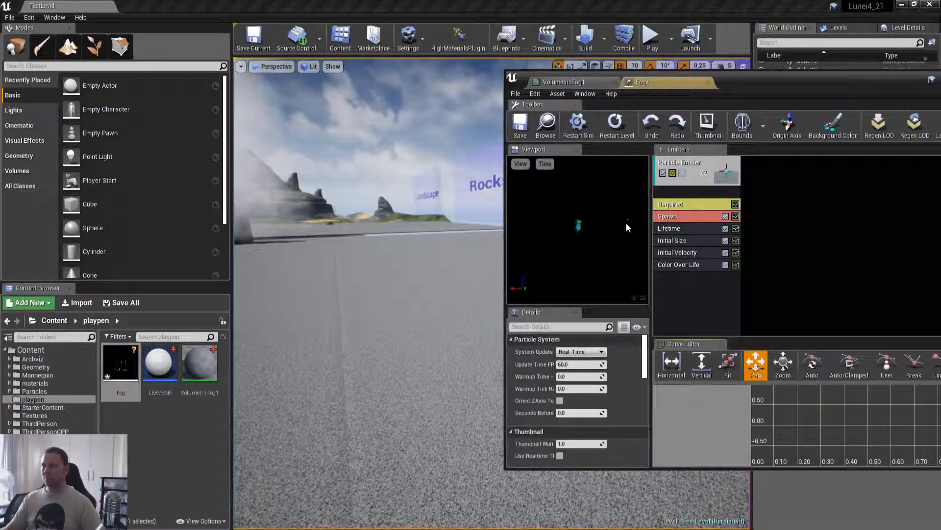
pyautogui.doubleClick(776, 81)
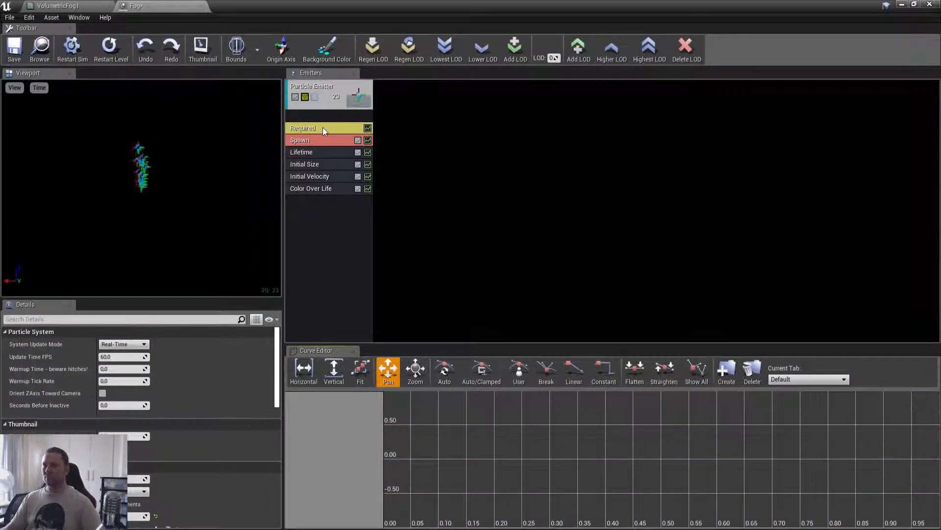
pyautogui.click(322, 128)
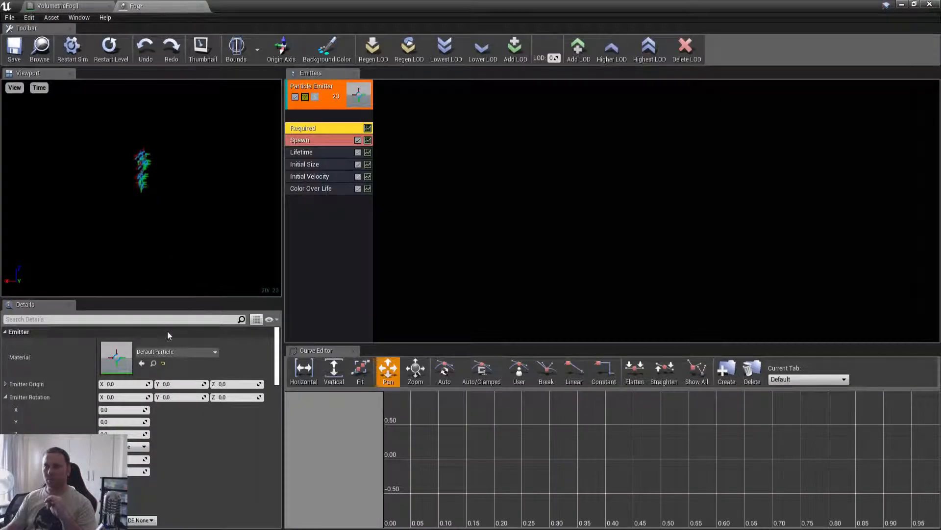
pyautogui.click(142, 363)
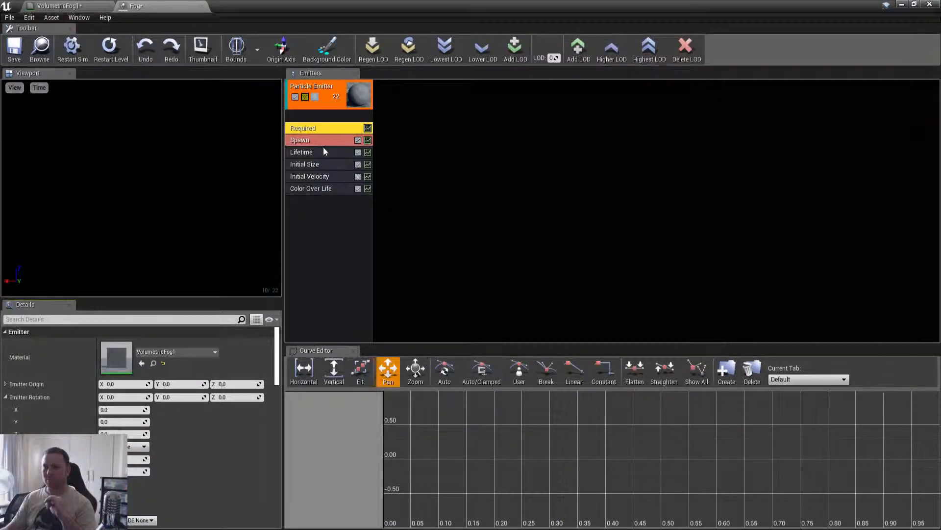
# Set the emitter's constant spawn rate to 1.
pyautogui.click(322, 142)
pyautogui.click(126, 368)
pyautogui.write('1')
pyautogui.press('Return')
# Set the X component of the particles' initial size to 1500 for both maximum and minimum.
pyautogui.click(320, 152)
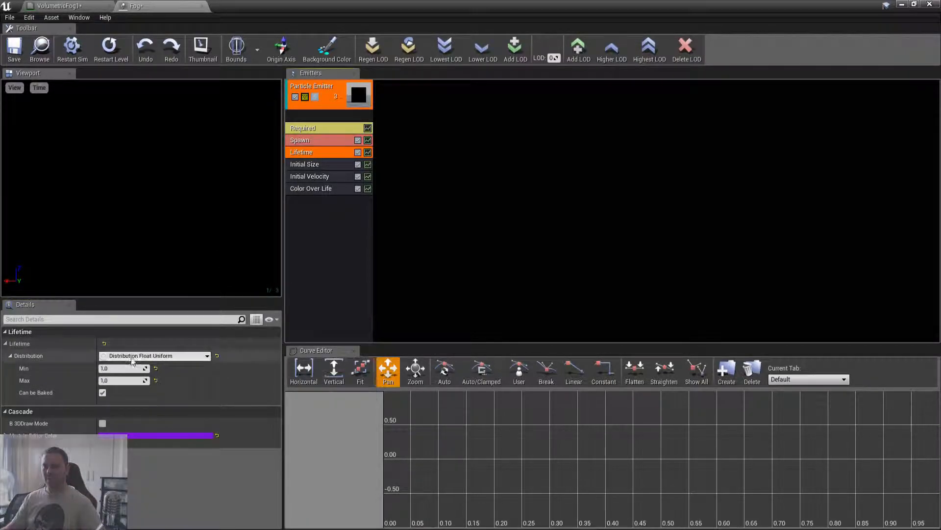
pyautogui.click(307, 164)
pyautogui.click(129, 369)
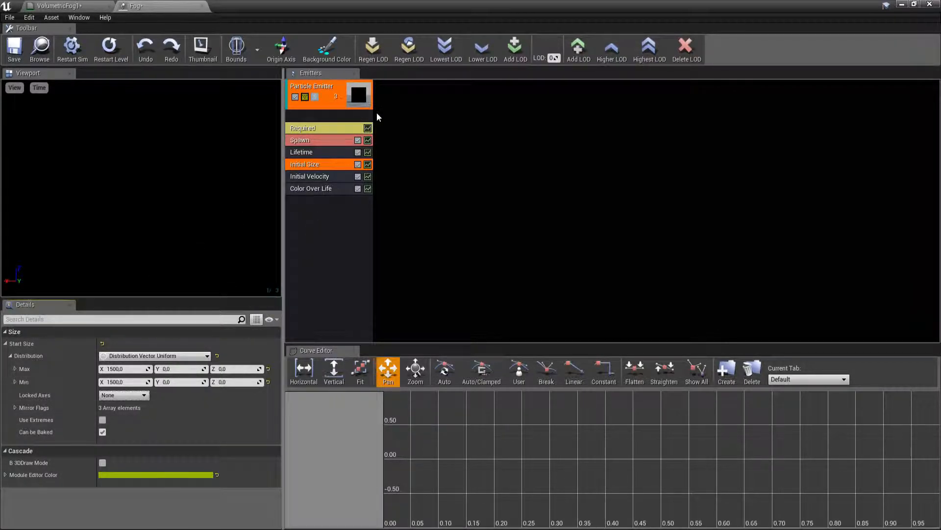
pyautogui.click(326, 129)
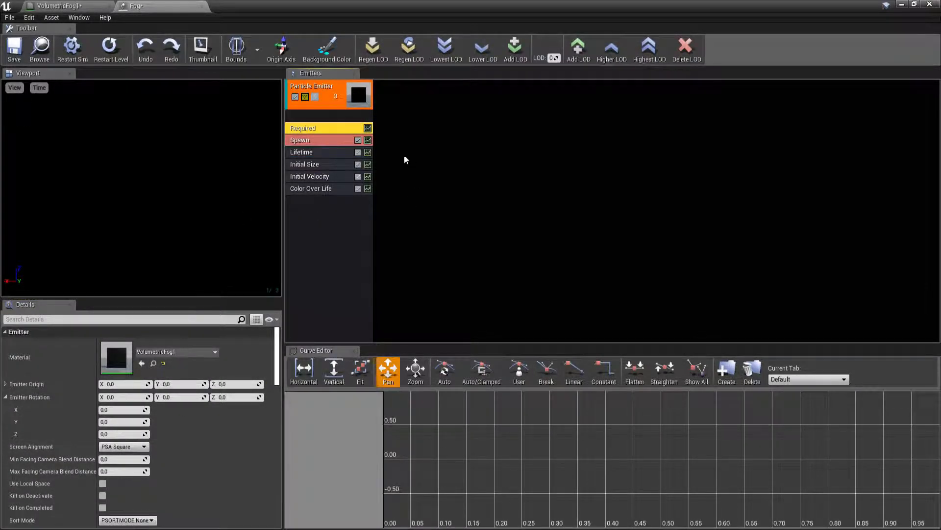
# Set the initial velocity's Z range to maximum 30 and minimum 10, and delete the Color Over Life module.
pyautogui.click(322, 176)
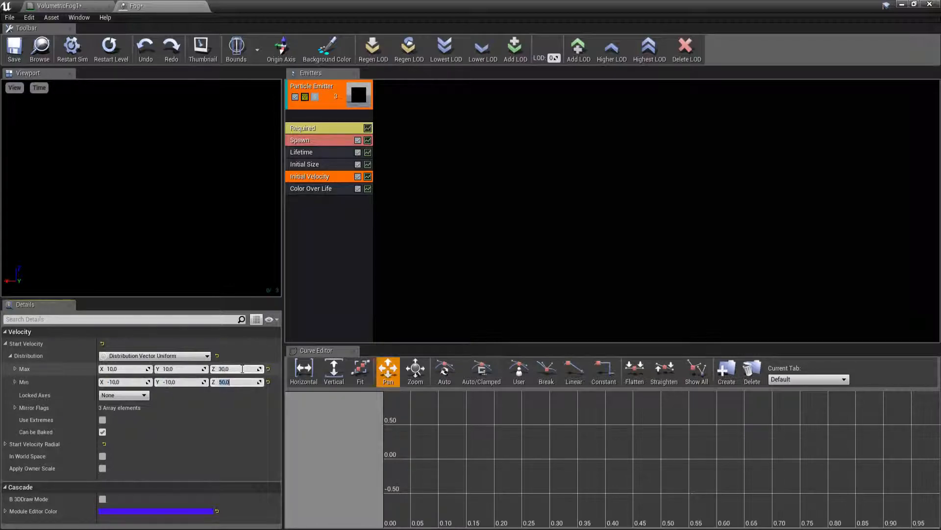
pyautogui.press('Return')
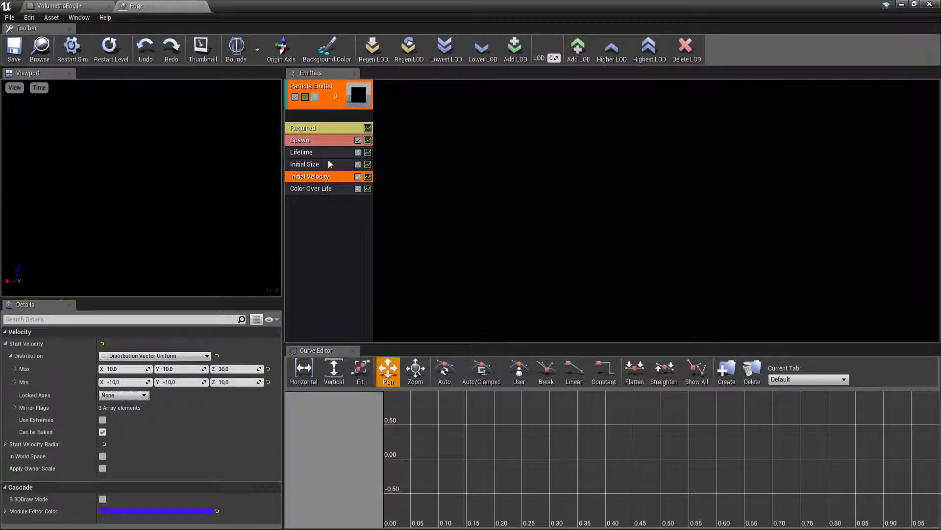
pyautogui.click(325, 188)
pyautogui.press('Delete')
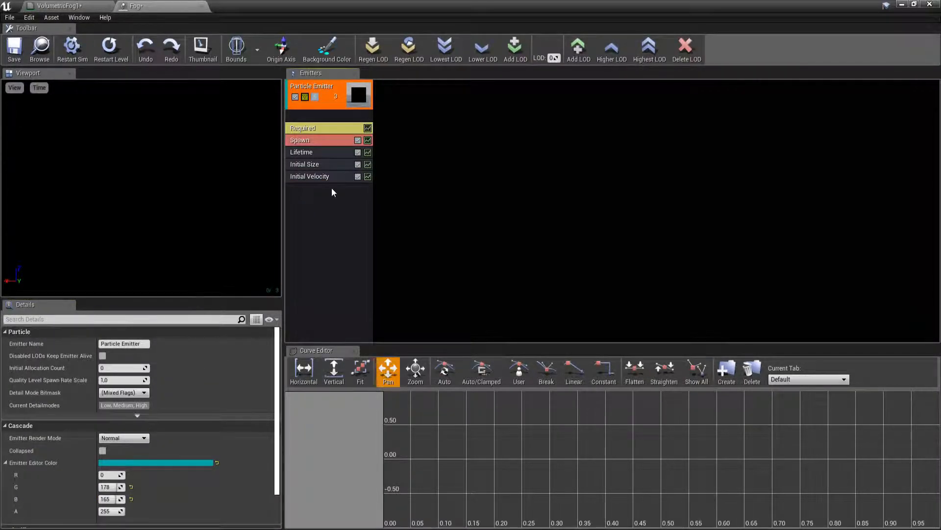
# Restore the particle editor to a smaller window and place the Fog particle system on the level's ground.
pyautogui.moveTo(397, 4); pyautogui.dragTo(772, 80)
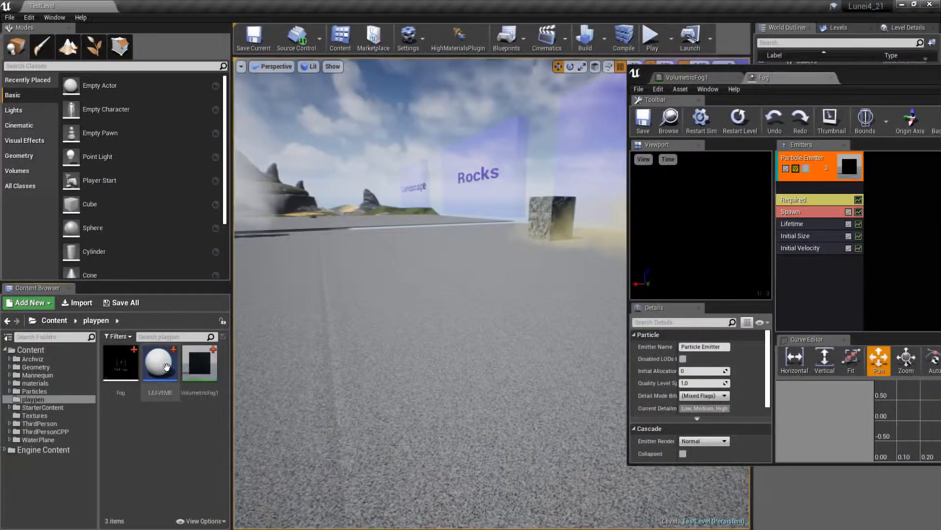
pyautogui.moveTo(136, 379); pyautogui.dragTo(425, 352)
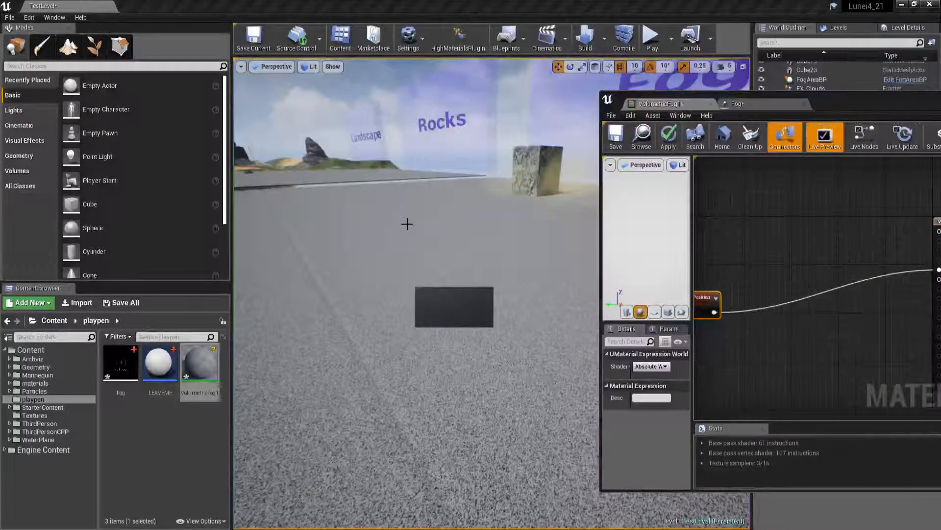
pyautogui.moveTo(392, 241); pyautogui.dragTo(391, 240, button='right')
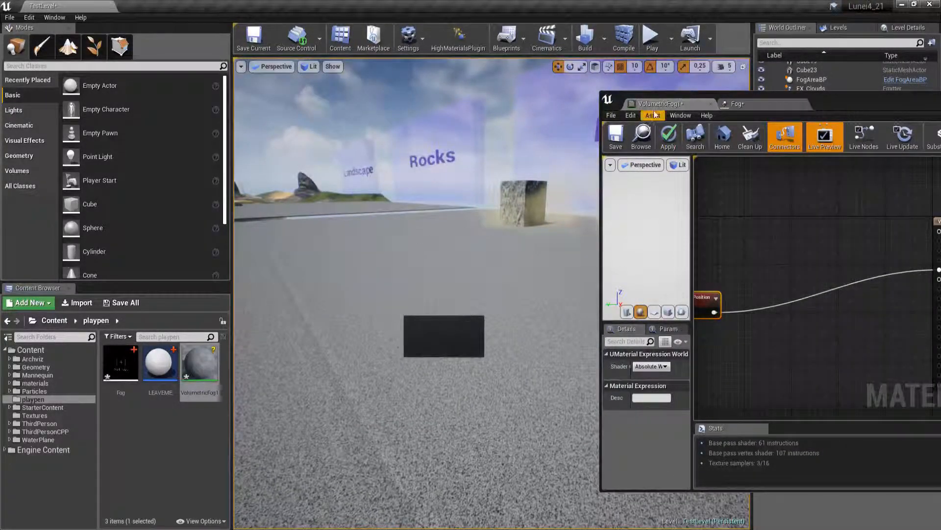
# Save the VolumetricFog1 material and the Fog particle system.
pyautogui.click(613, 138)
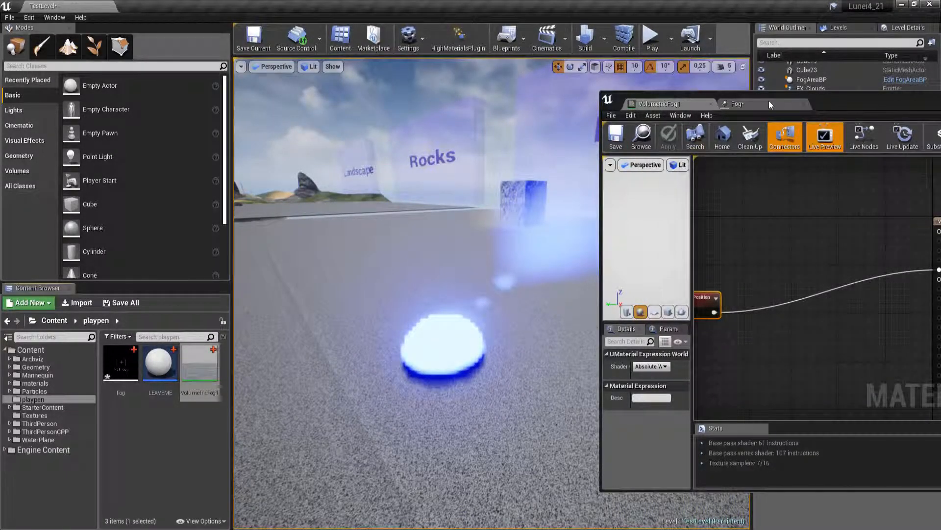
pyautogui.click(665, 105)
pyautogui.click(736, 104)
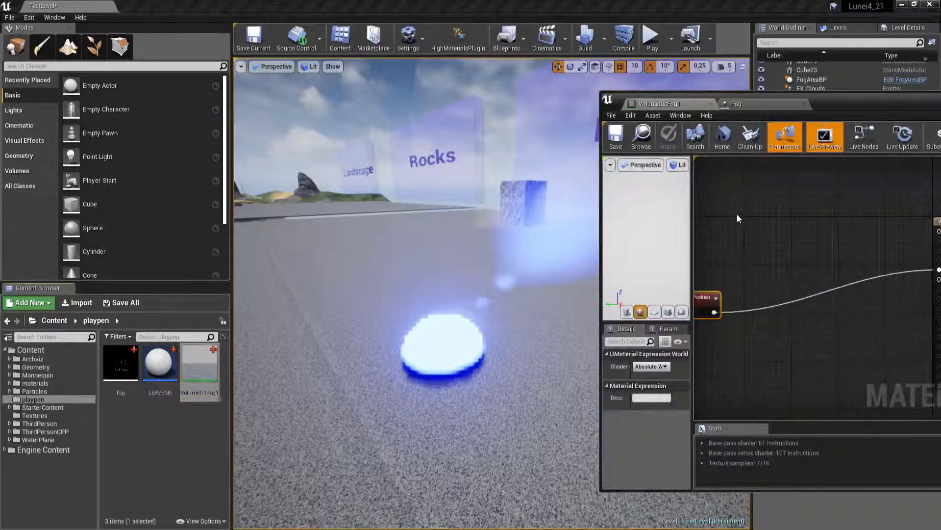
# Add a Cylinder location module with a start radius of 2000 to the Fog emitter and save the particle system.
pyautogui.moveTo(369, 305); pyautogui.dragTo(448, 325, button='right')
pyautogui.moveTo(781, 263); pyautogui.dragTo(686, 250, button='right')
pyautogui.moveTo(737, 213); pyautogui.dragTo(849, 190, button='right')
pyautogui.moveTo(376, 334); pyautogui.dragTo(300, 318, button='right')
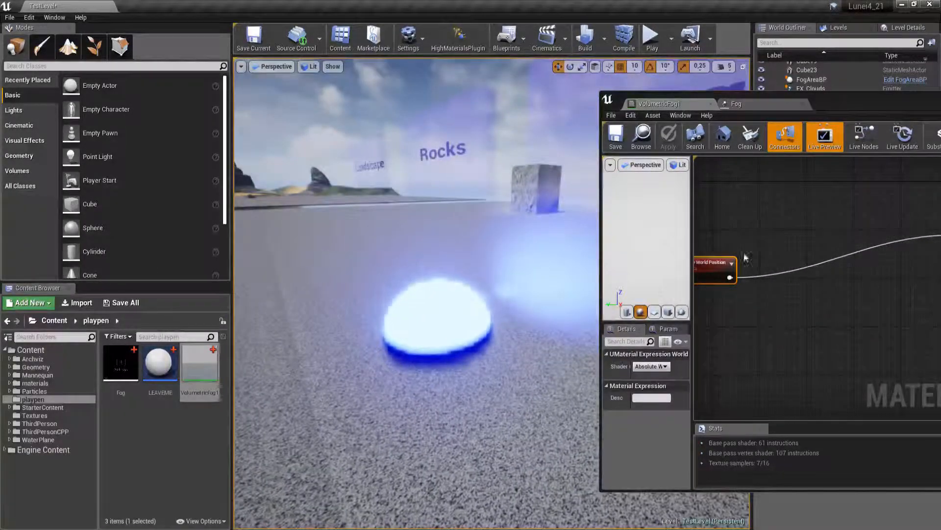
pyautogui.moveTo(752, 239); pyautogui.dragTo(792, 237, button='right')
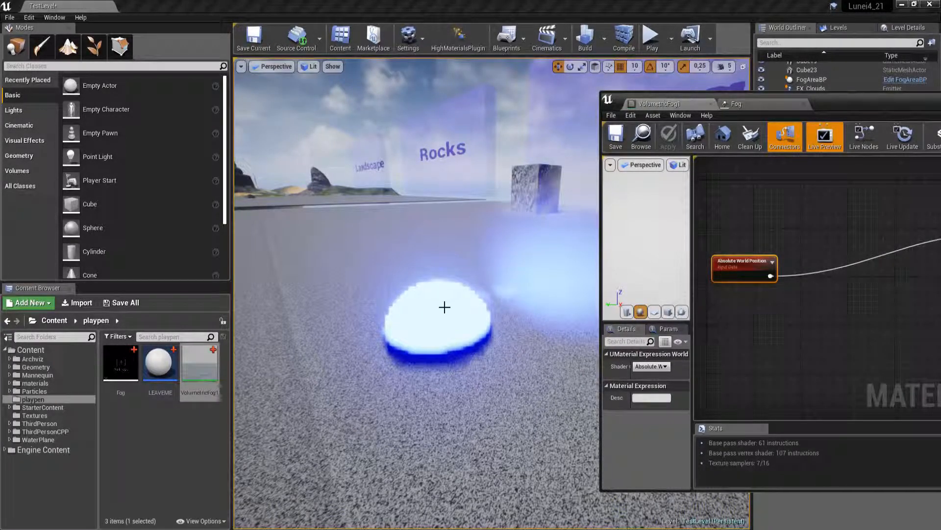
pyautogui.click(765, 103)
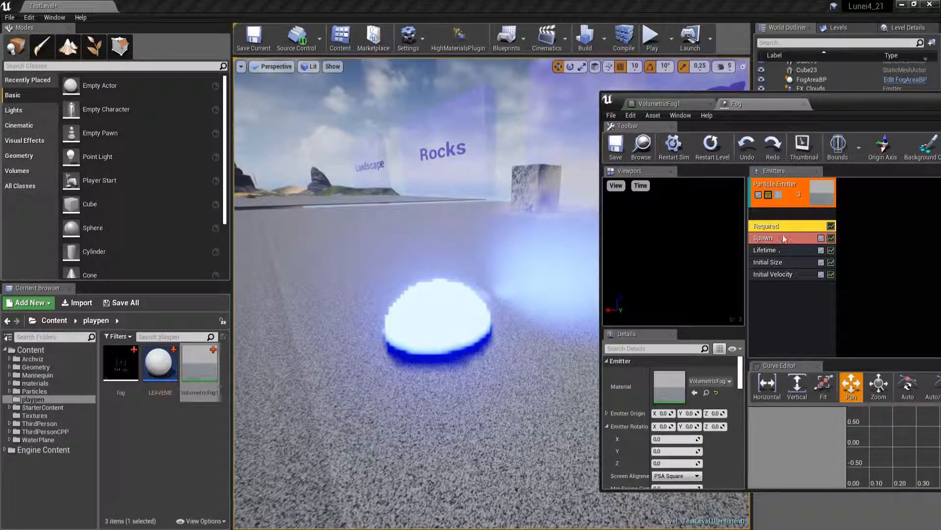
pyautogui.rightClick(782, 284)
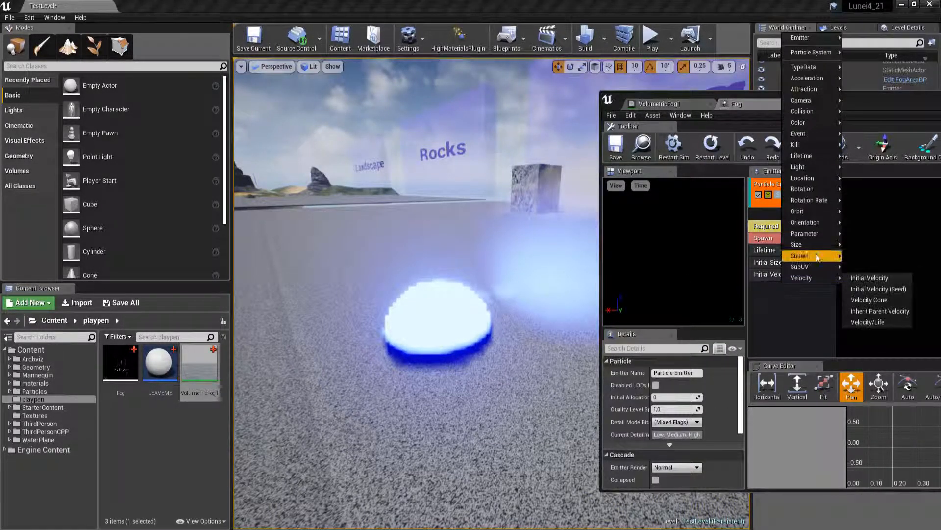
pyautogui.moveTo(816, 105)
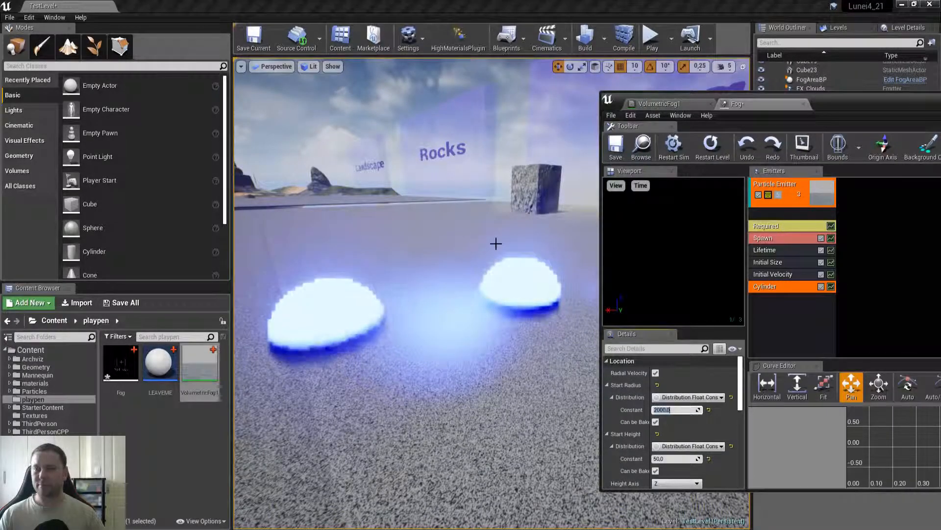
pyautogui.click(620, 150)
pyautogui.moveTo(496, 244); pyautogui.dragTo(395, 234, button='right')
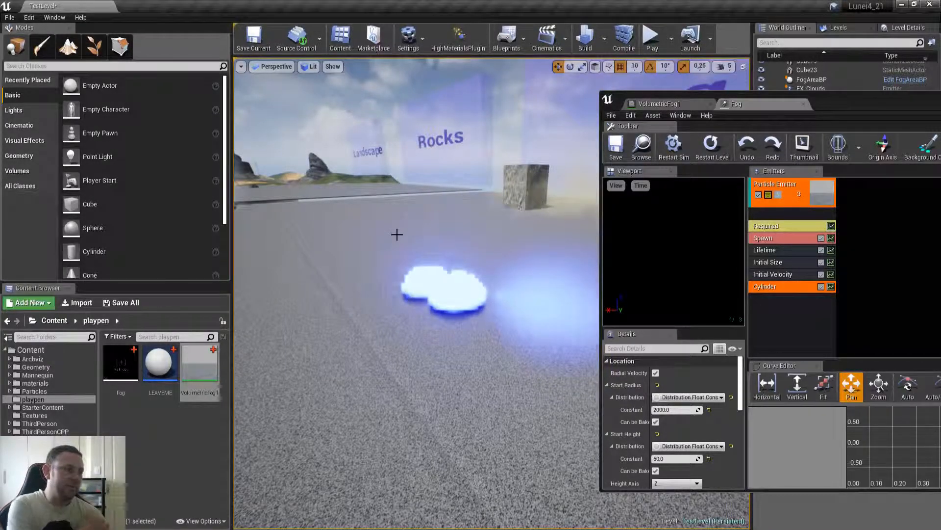
# Set the X component of the Fog particles' initial size to 500 for both maximum and minimum.
pyautogui.click(735, 103)
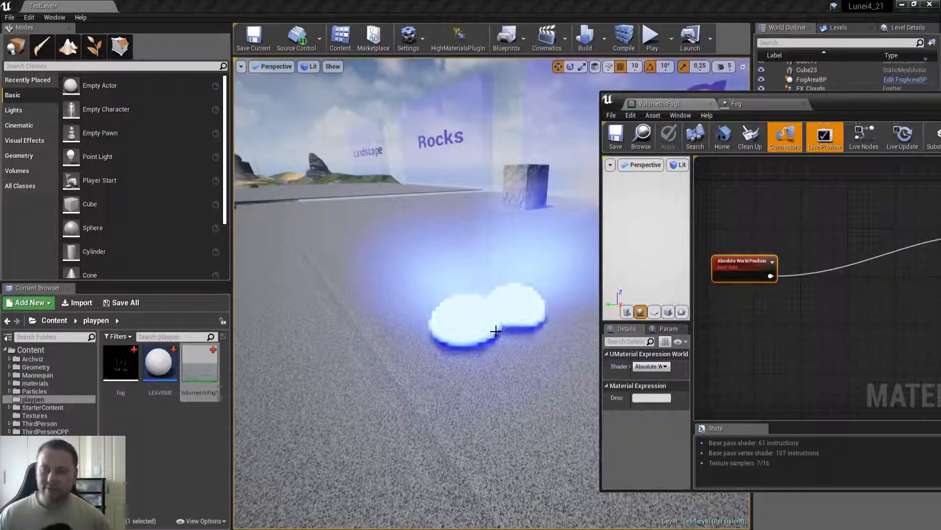
pyautogui.click(773, 102)
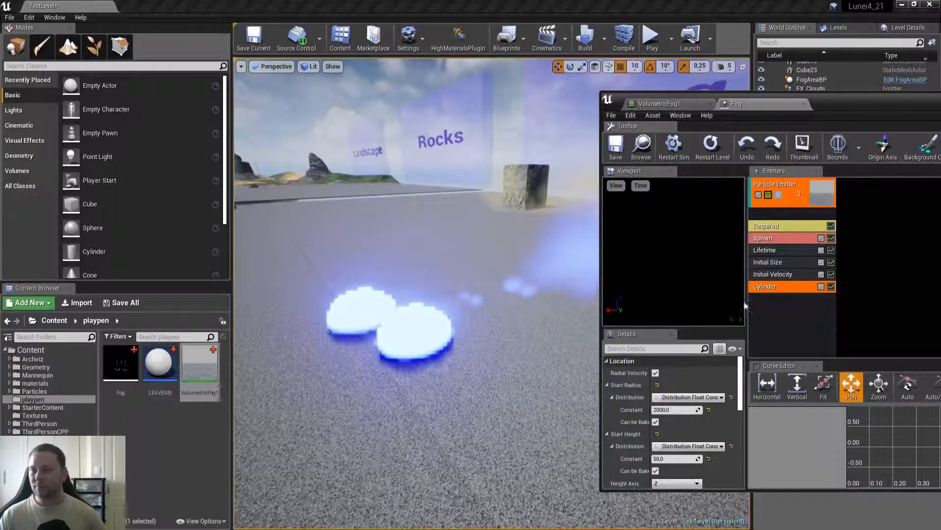
pyautogui.click(786, 263)
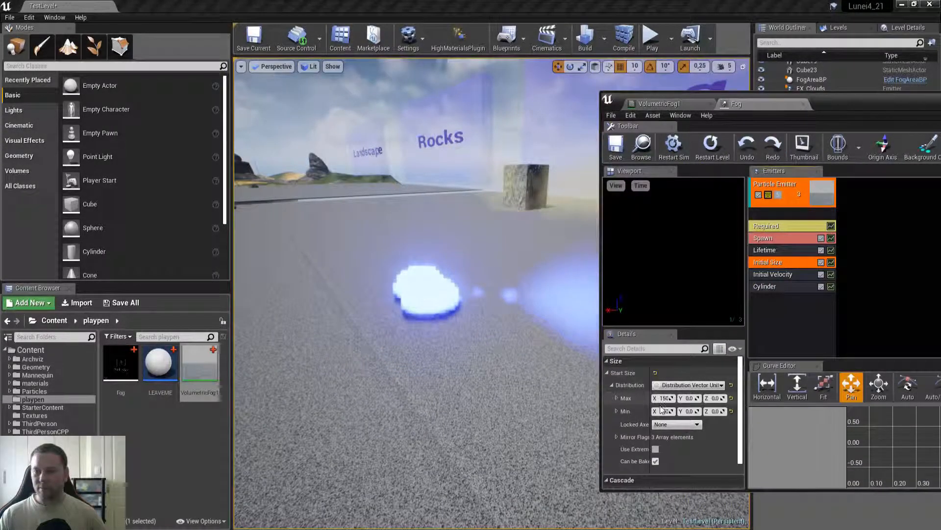
pyautogui.click(666, 399)
pyautogui.write('500')
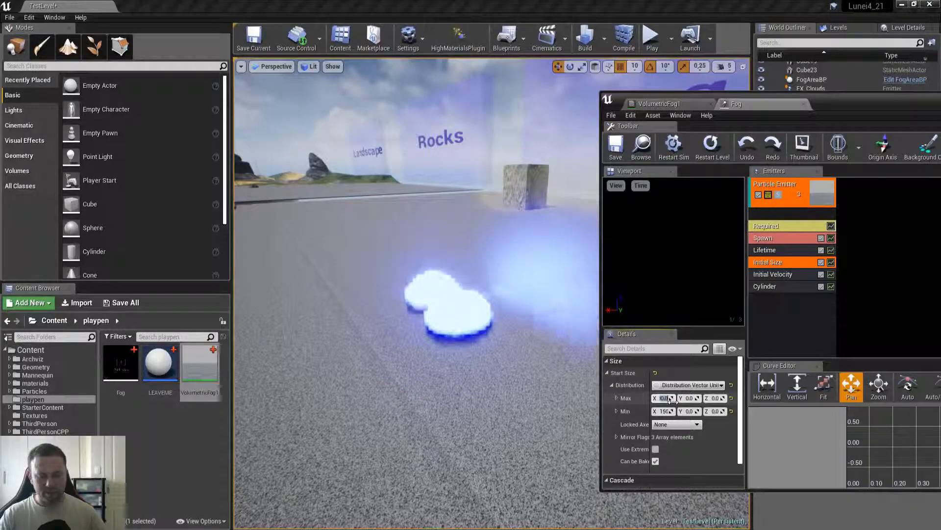
pyautogui.press('Tab')
pyautogui.press('Tab')
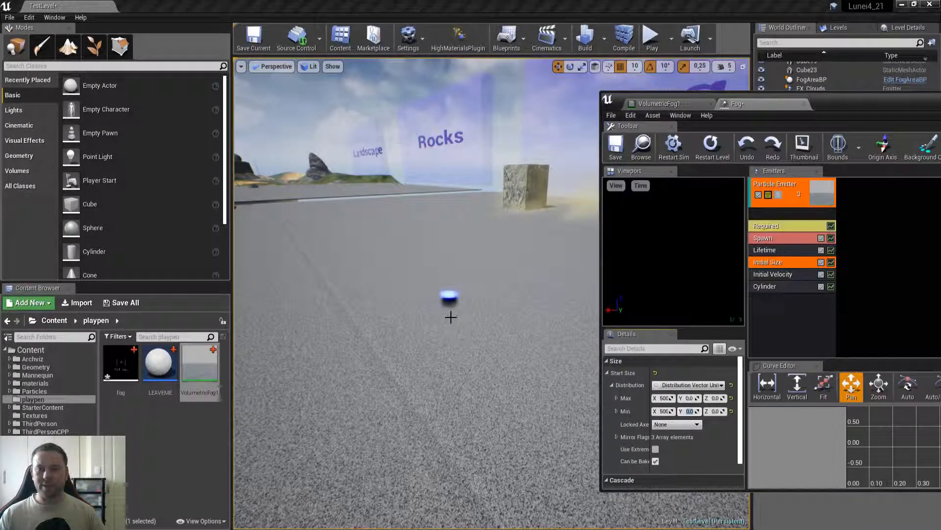
# Set the X component of the Fog particles' initial size to 150 for both maximum and minimum, and save the particle system.
pyautogui.moveTo(453, 299); pyautogui.dragTo(432, 324, button='right')
pyautogui.click(664, 398)
pyautogui.write('100')
pyautogui.press('Tab')
pyautogui.press('Tab')
pyautogui.write('150')
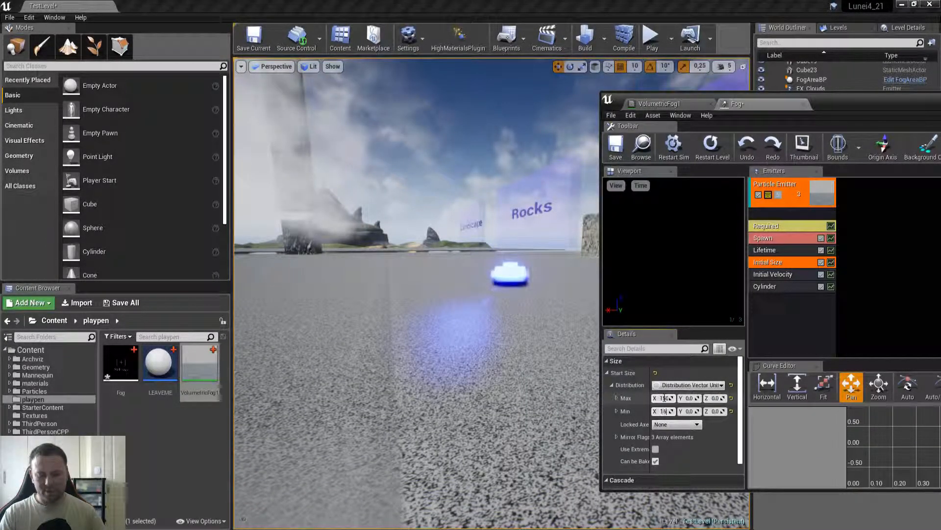
pyautogui.press('Tab')
pyautogui.press('w')
pyautogui.moveTo(516, 367); pyautogui.dragTo(373, 343, button='right')
pyautogui.moveTo(554, 250); pyautogui.dragTo(586, 284, button='right')
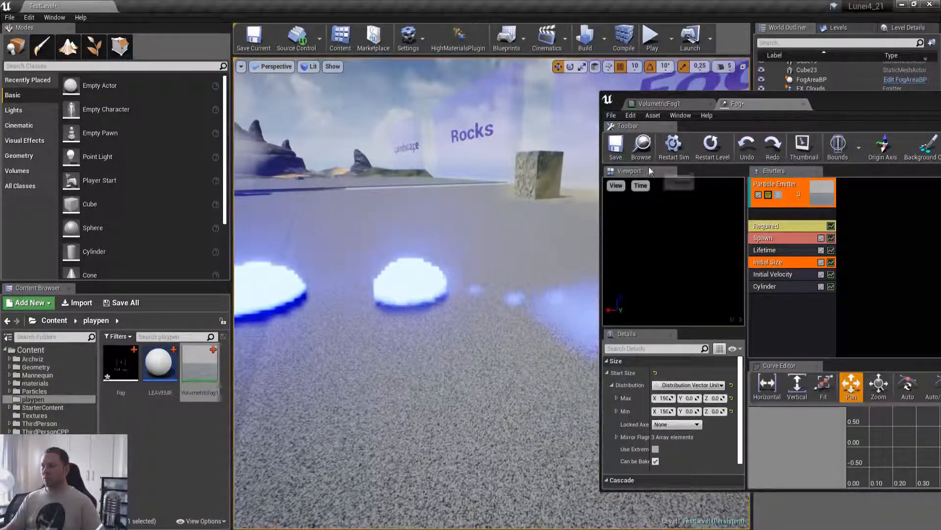
pyautogui.click(615, 146)
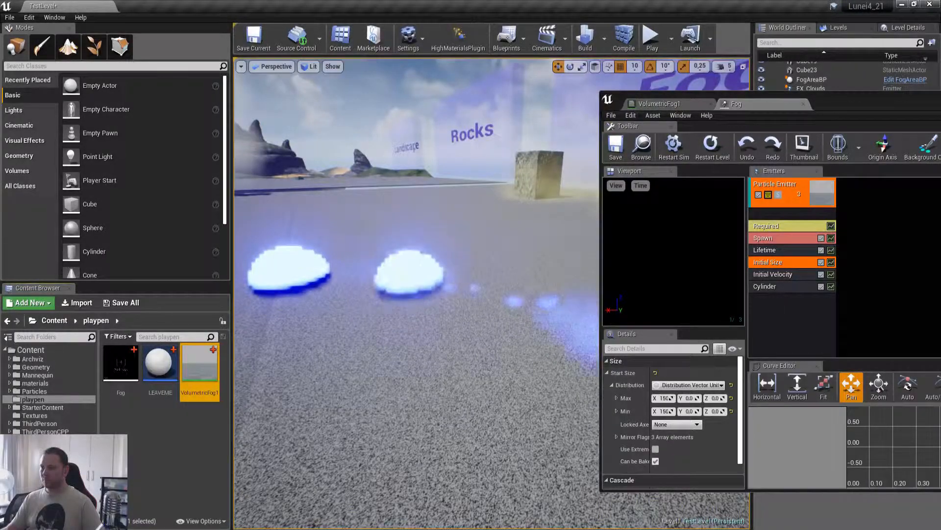
pyautogui.moveTo(392, 301); pyautogui.dragTo(369, 308, button='right')
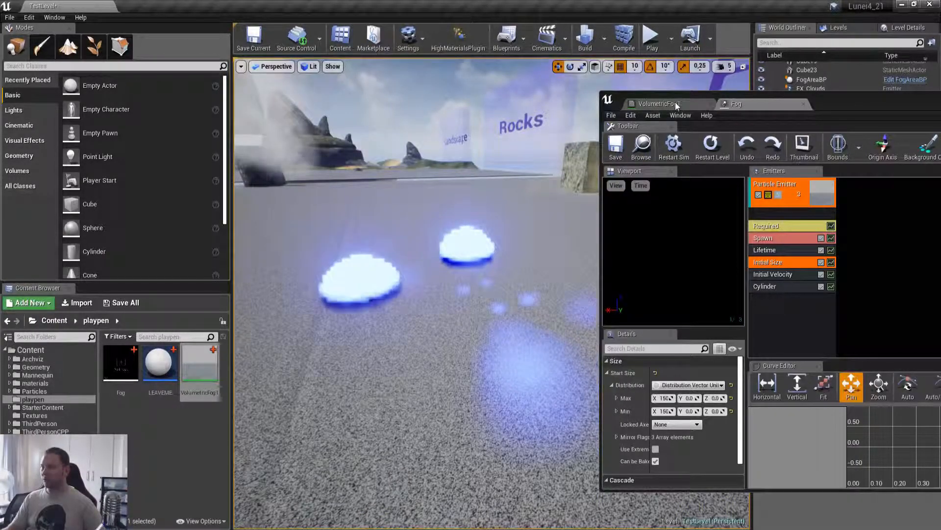
# In the VolumetricFog1 material, disconnect Absolute World Position from Emissive Color and save the material.
pyautogui.click(736, 104)
pyautogui.scroll(-1, 835, 231)
pyautogui.moveTo(836, 231); pyautogui.dragTo(810, 222, button='right')
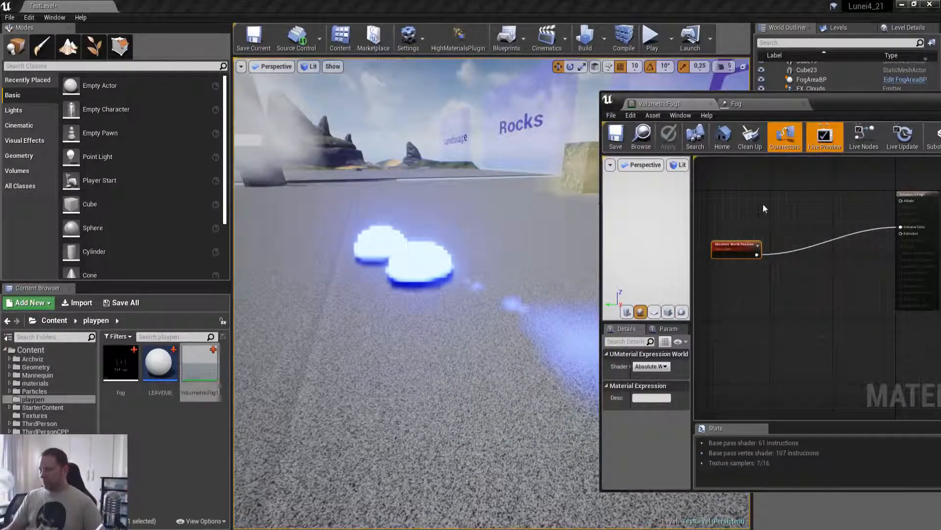
pyautogui.keyDown('alt'); pyautogui.click(881, 229); pyautogui.keyUp('alt')
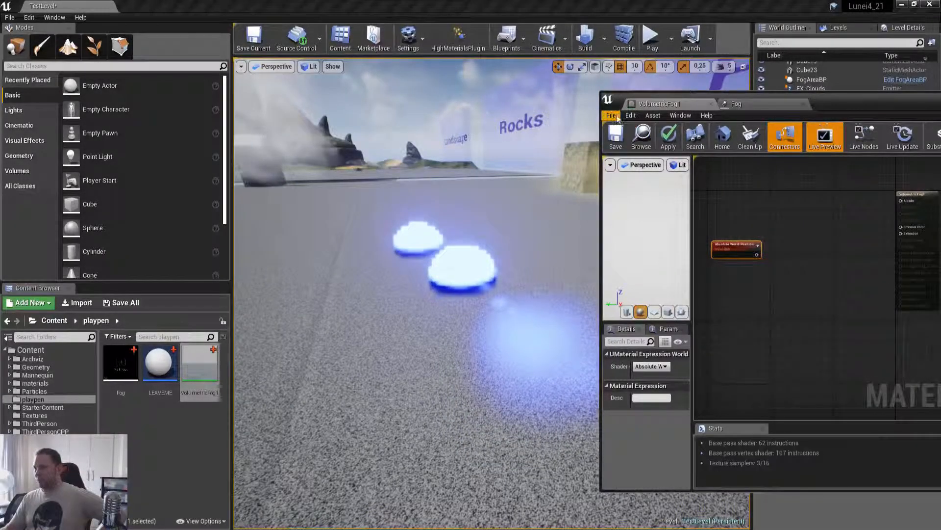
pyautogui.click(616, 136)
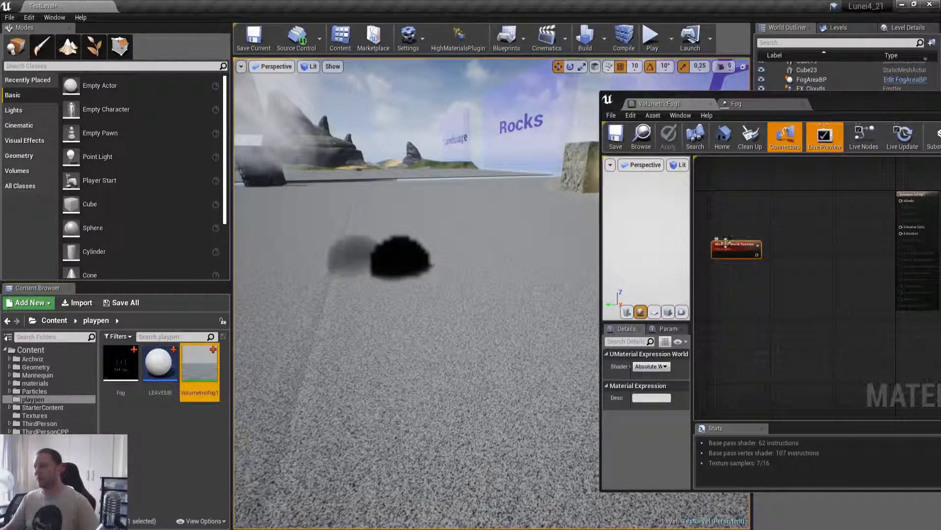
pyautogui.moveTo(747, 295); pyautogui.dragTo(728, 269, button='right')
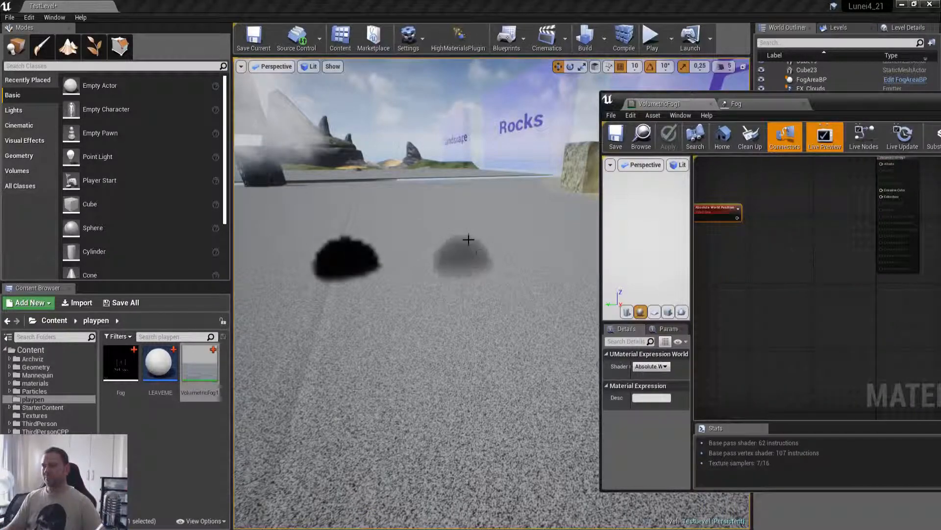
# Disable the Cylinder module in the Fog particle emitter and reselect its Initial Size module.
pyautogui.click(740, 104)
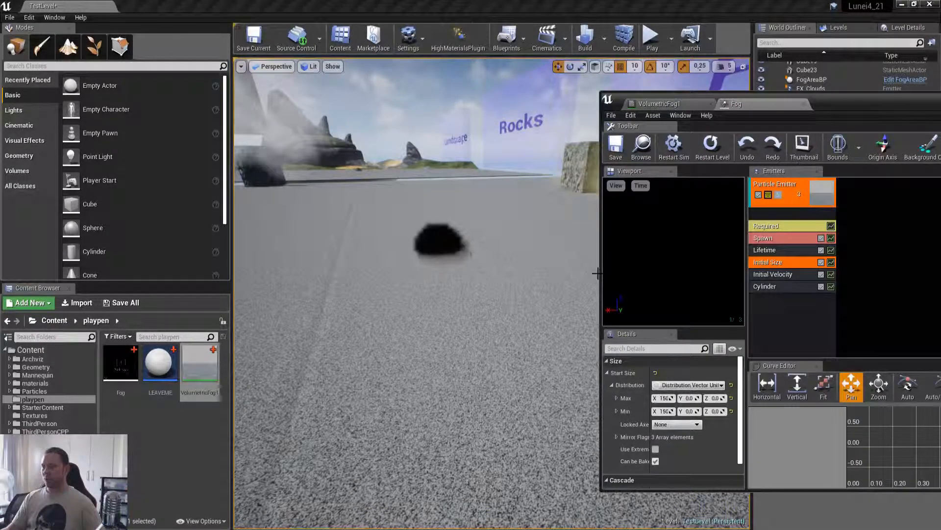
pyautogui.click(783, 286)
pyautogui.click(821, 287)
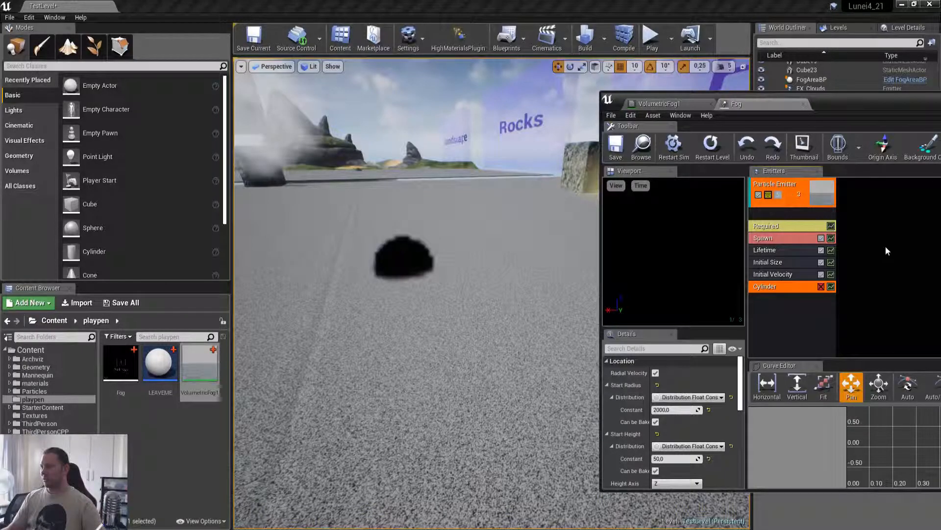
pyautogui.click(799, 263)
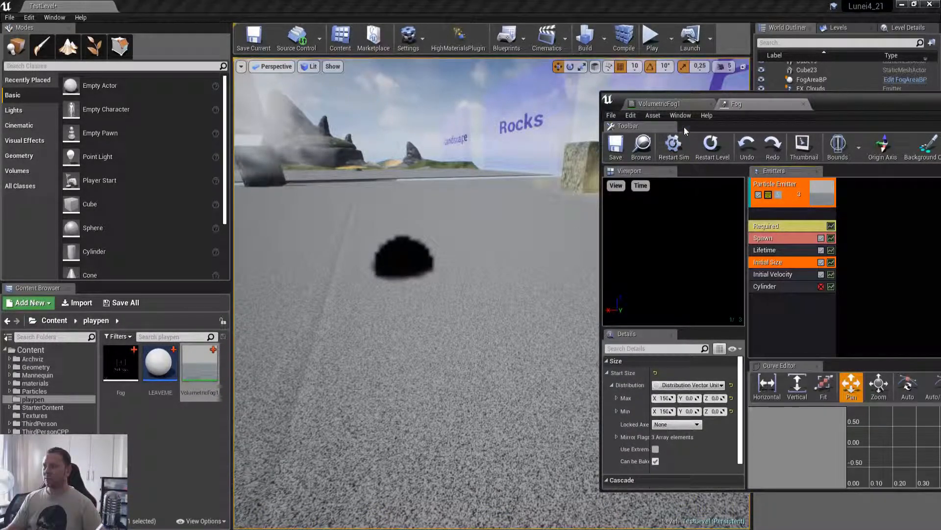
# Maximize the VolumetricFog1 material editor and add a SphereMask node to the graph.
pyautogui.click(737, 104)
pyautogui.moveTo(417, 265); pyautogui.dragTo(240, 252, button='right')
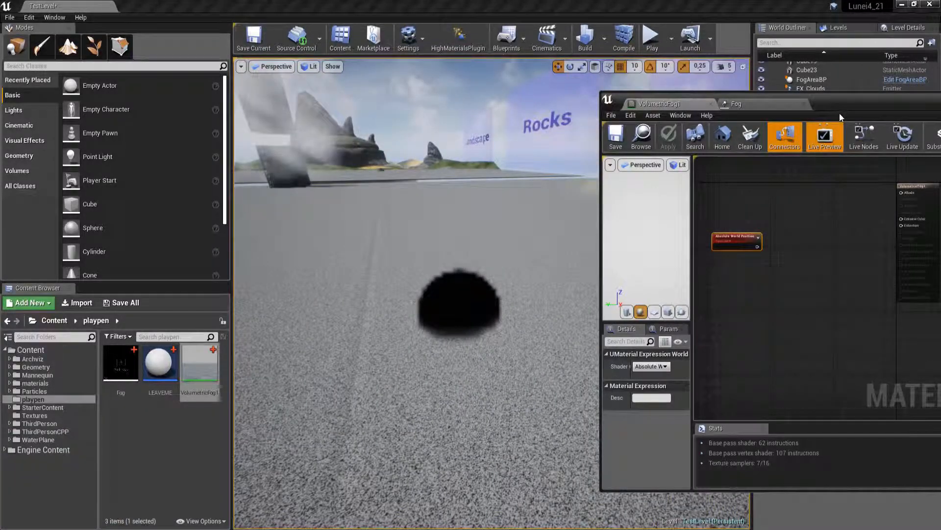
pyautogui.doubleClick(856, 94)
pyautogui.moveTo(249, 248); pyautogui.dragTo(354, 269, button='right')
pyautogui.scroll(4, 381, 220)
pyautogui.moveTo(381, 219); pyautogui.dragTo(437, 252, button='right')
pyautogui.rightClick(418, 263)
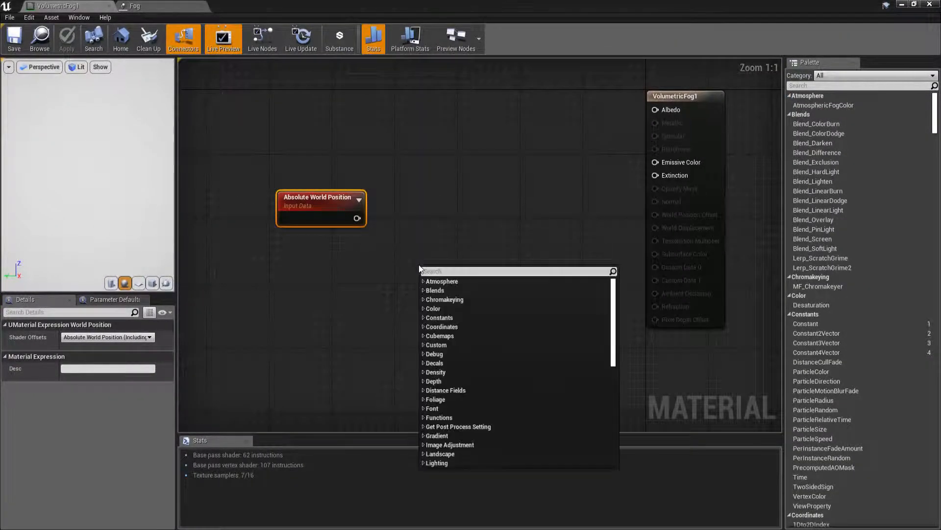
pyautogui.write('spher')
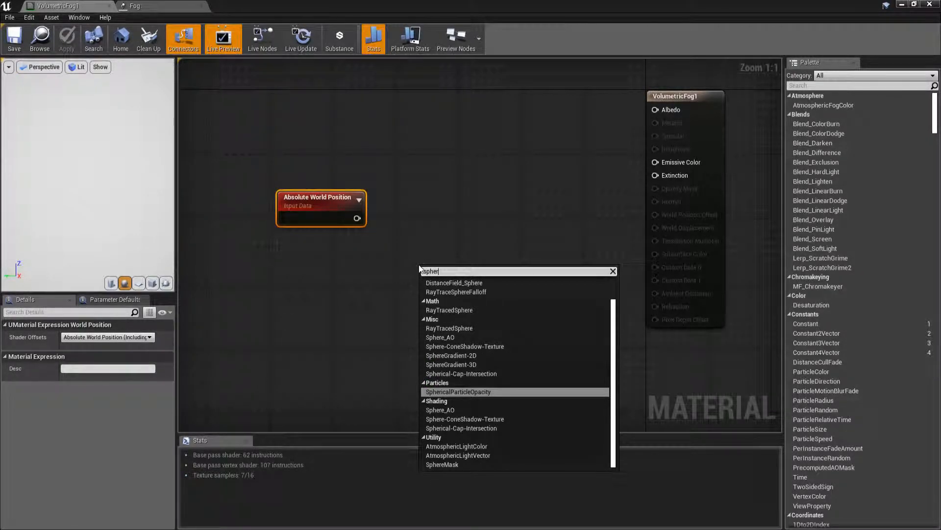
pyautogui.write('emask')
pyautogui.press('Return')
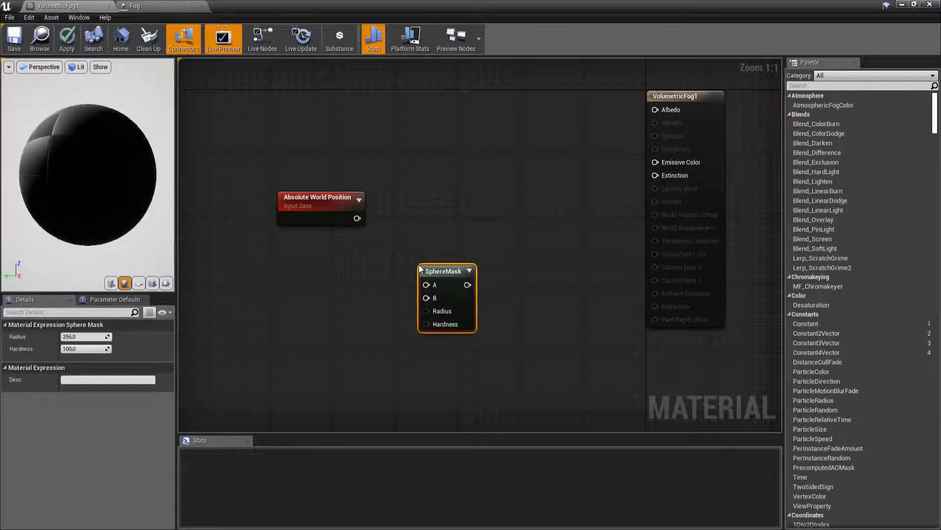
# Space out the Absolute World Position and SphereMask nodes and connect Absolute World Position to SphereMask's A input.
pyautogui.moveTo(317, 201); pyautogui.dragTo(245, 195)
pyautogui.moveTo(387, 244); pyautogui.dragTo(435, 193, button='right')
pyautogui.scroll(-2, 480, 157)
pyautogui.moveTo(327, 104); pyautogui.dragTo(517, 275)
pyautogui.moveTo(476, 201); pyautogui.dragTo(388, 185)
pyautogui.click(390, 180)
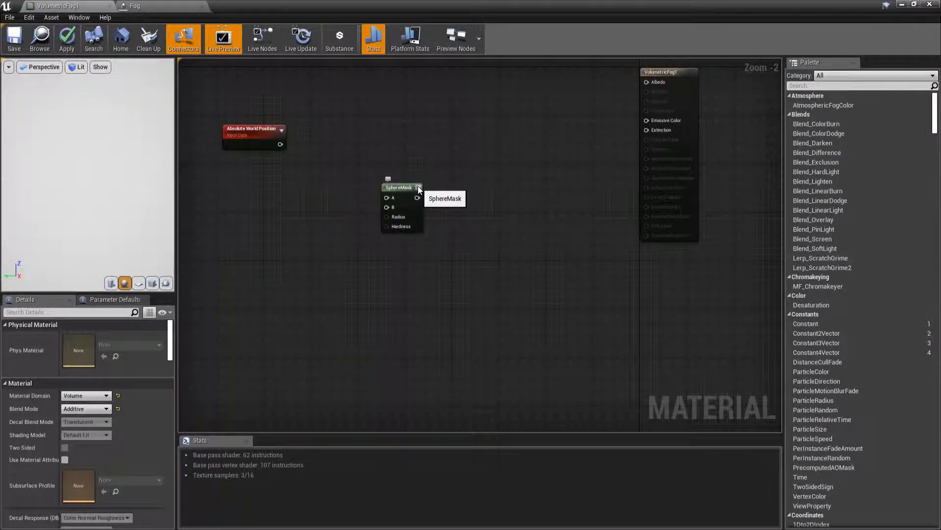
pyautogui.moveTo(342, 168); pyautogui.dragTo(390, 185, button='right')
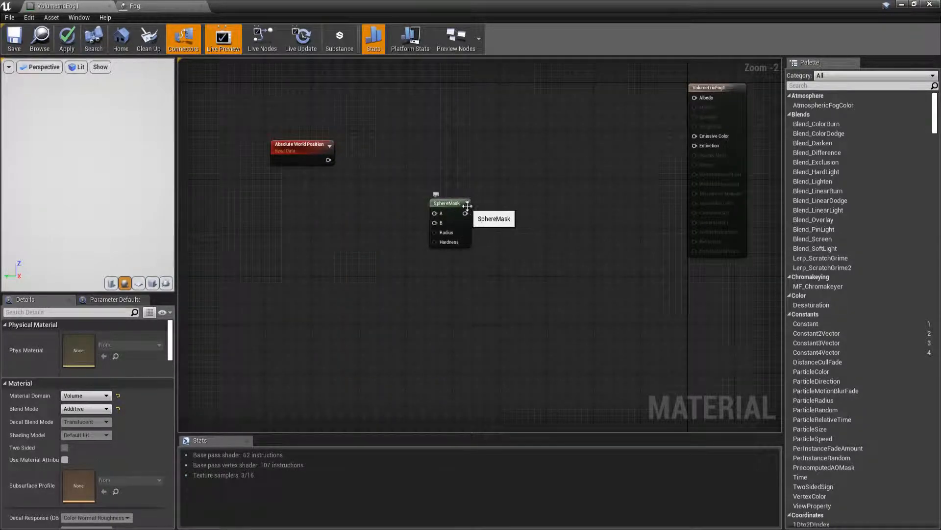
pyautogui.moveTo(329, 159); pyautogui.dragTo(438, 214)
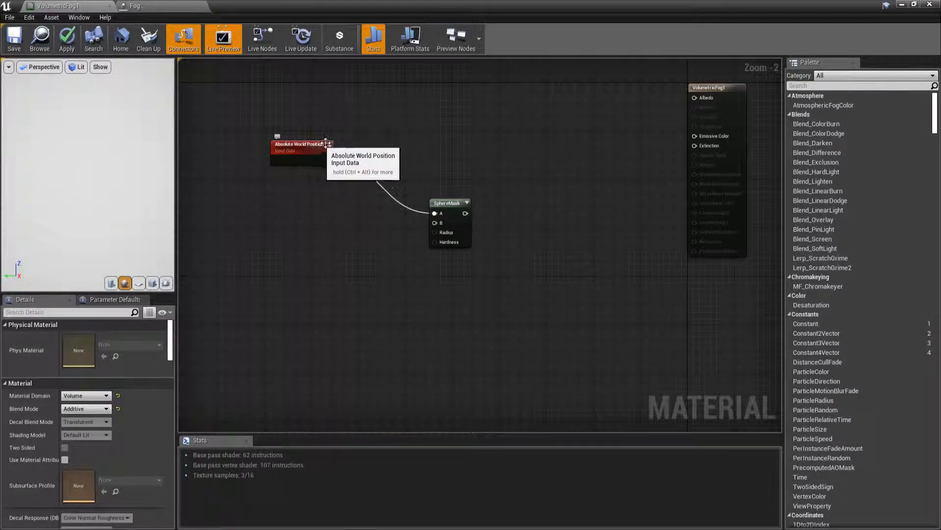
# Restore the material editor window, move it further over the level viewport and maximize it again.
pyautogui.doubleClick(458, 4)
pyautogui.moveTo(876, 104); pyautogui.dragTo(693, 103)
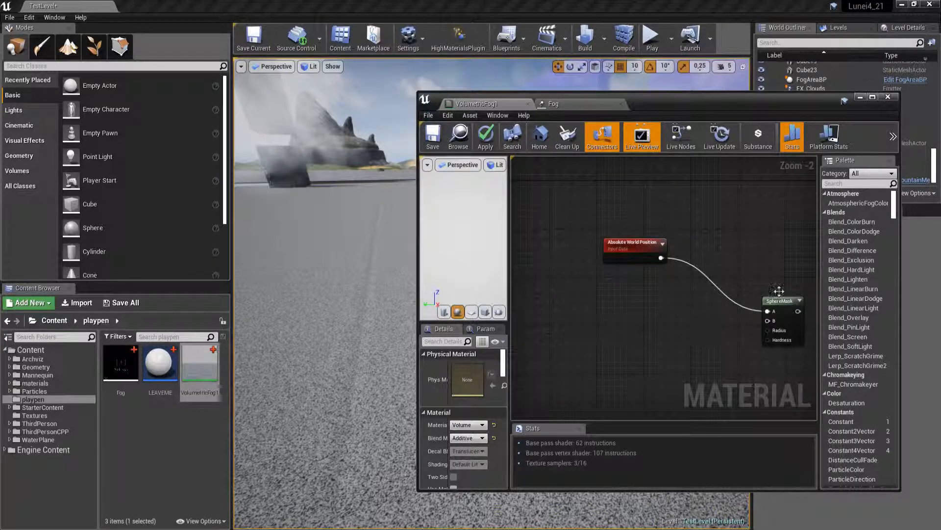
pyautogui.click(873, 96)
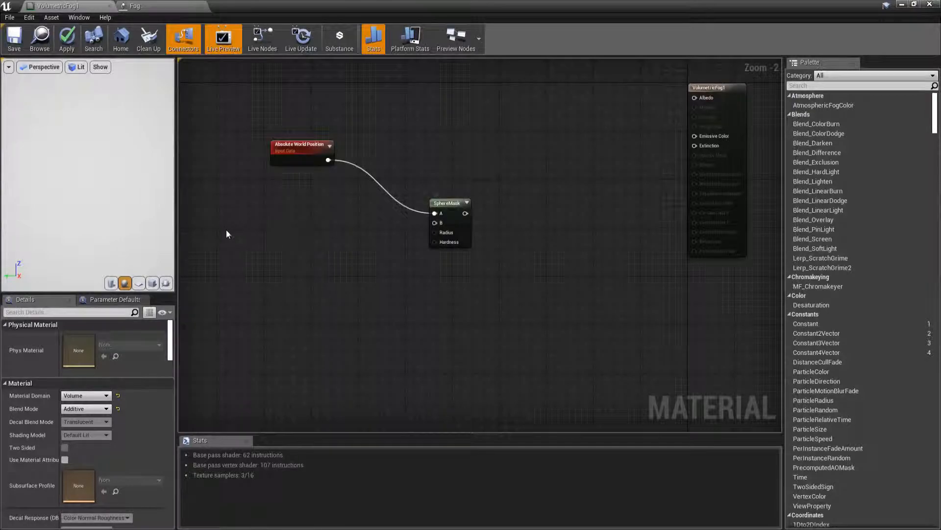
# Add a ParticlePositionWS node below Absolute World Position and connect it to SphereMask's B input.
pyautogui.rightClick(268, 208)
pyautogui.write('parti')
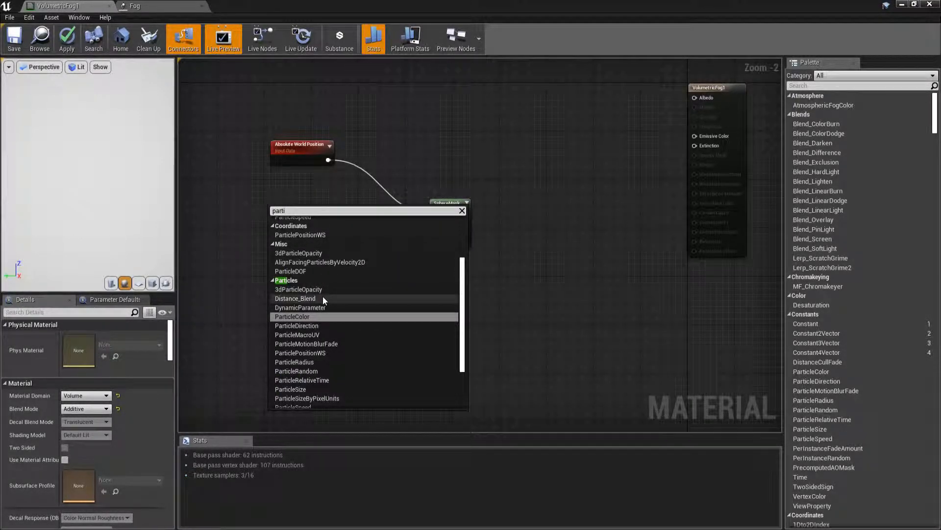
pyautogui.write(' pos')
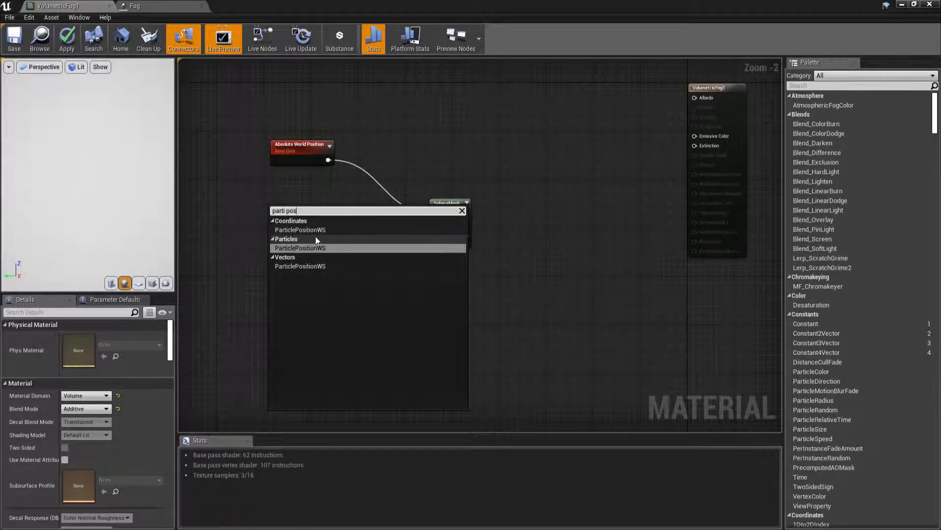
pyautogui.click(302, 248)
pyautogui.moveTo(311, 224); pyautogui.dragTo(436, 224)
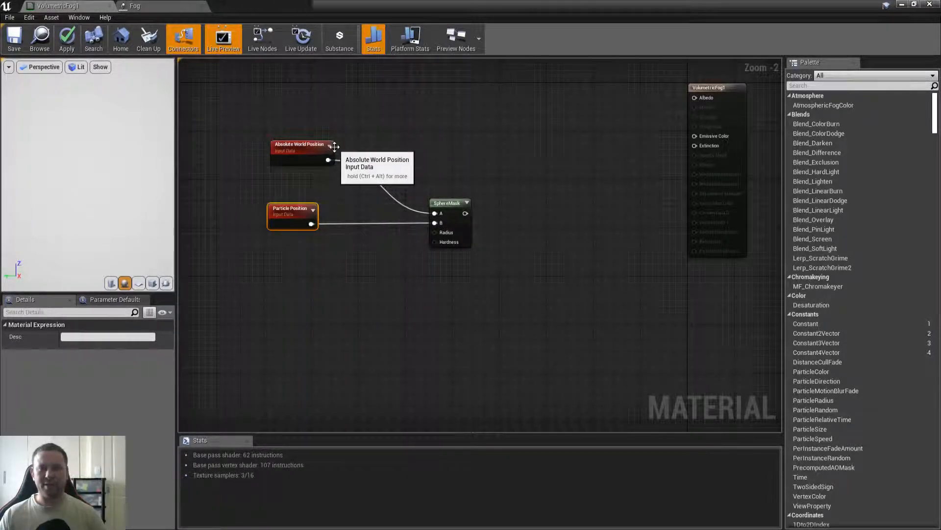
# Restore the material editor to a smaller window and feed SphereMask's Radius input from a new ParticleRadius node.
pyautogui.click(297, 145)
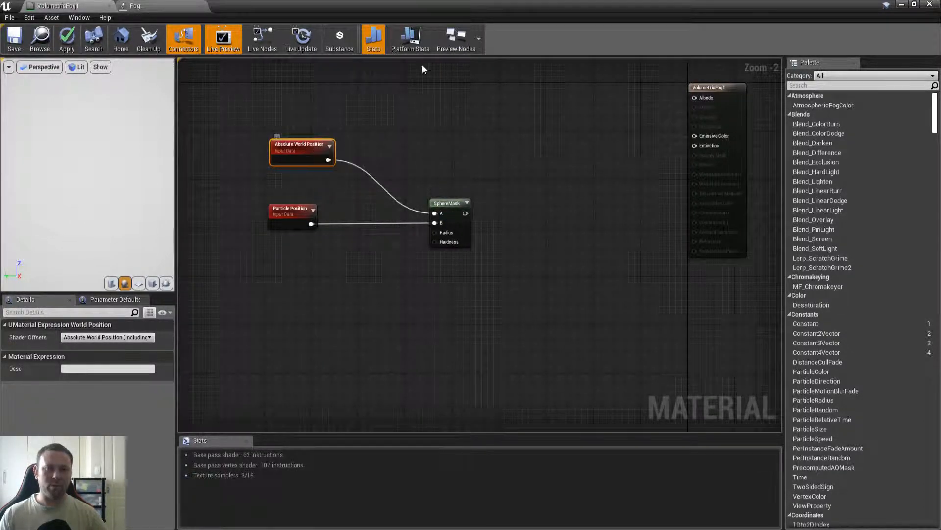
pyautogui.doubleClick(452, 4)
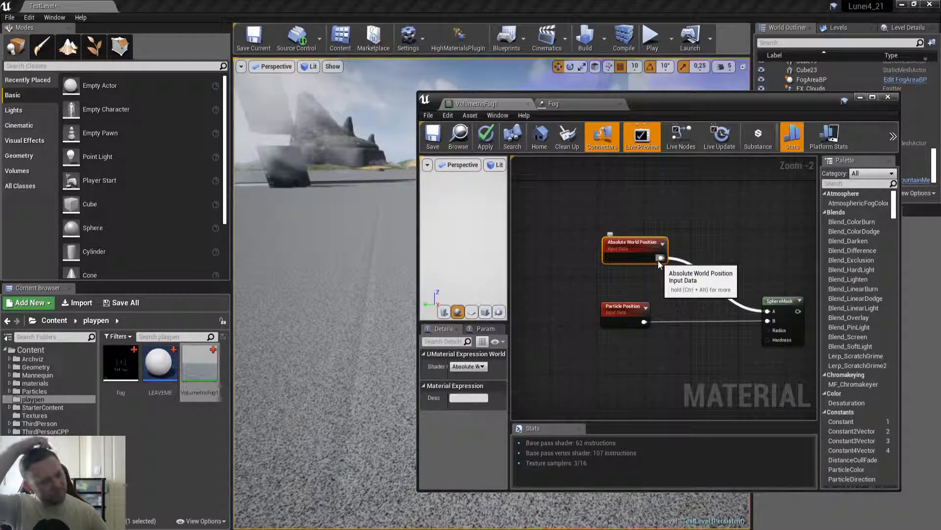
pyautogui.moveTo(736, 266); pyautogui.dragTo(616, 244, button='right')
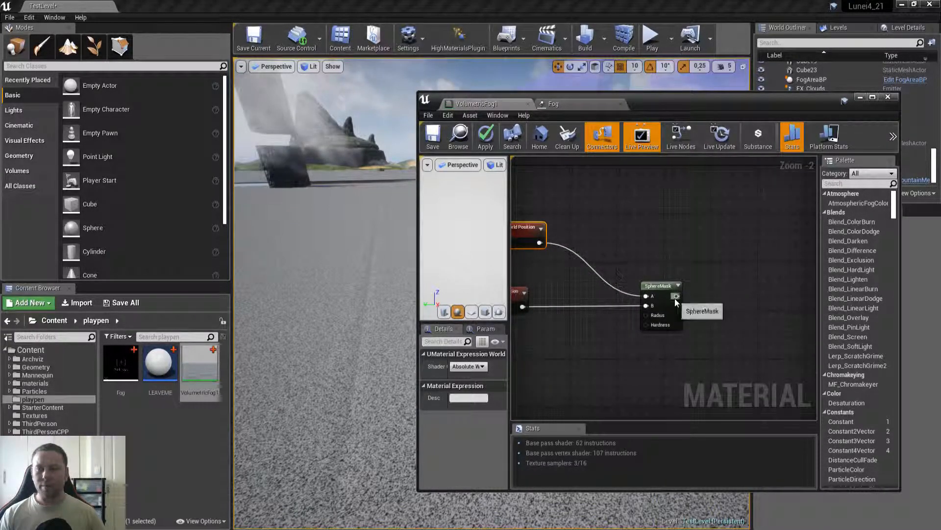
pyautogui.moveTo(589, 336); pyautogui.dragTo(633, 290, button='right')
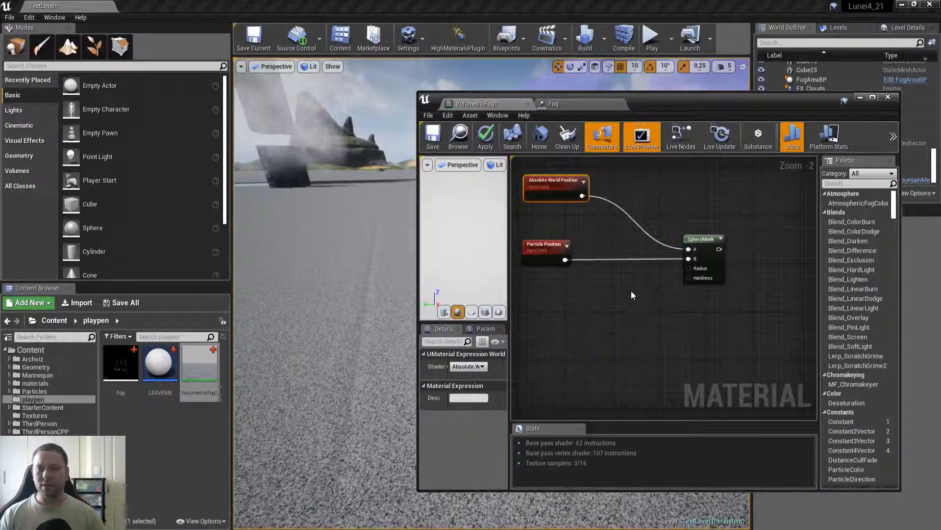
pyautogui.scroll(1, 623, 298)
pyautogui.scroll(-1, 660, 284)
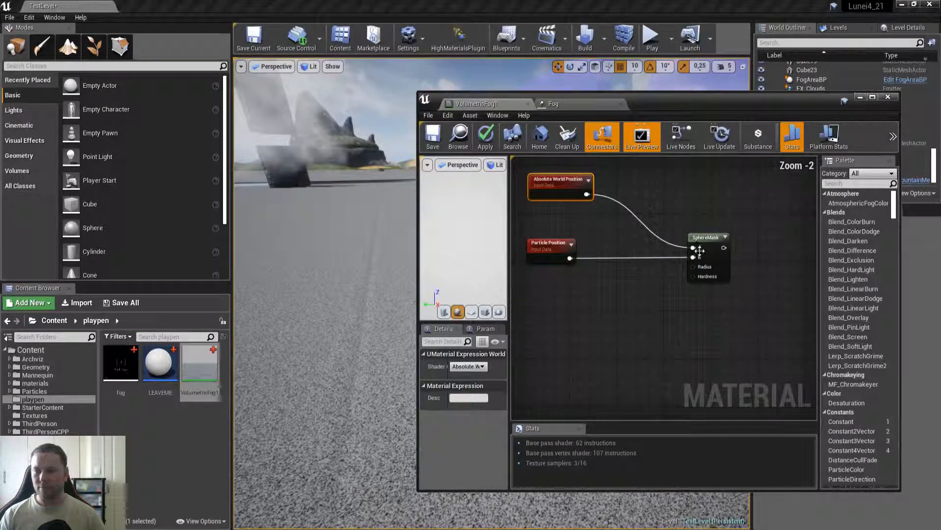
pyautogui.moveTo(690, 229); pyautogui.dragTo(746, 187, button='right')
pyautogui.moveTo(749, 224); pyautogui.dragTo(671, 260)
pyautogui.write('partirad')
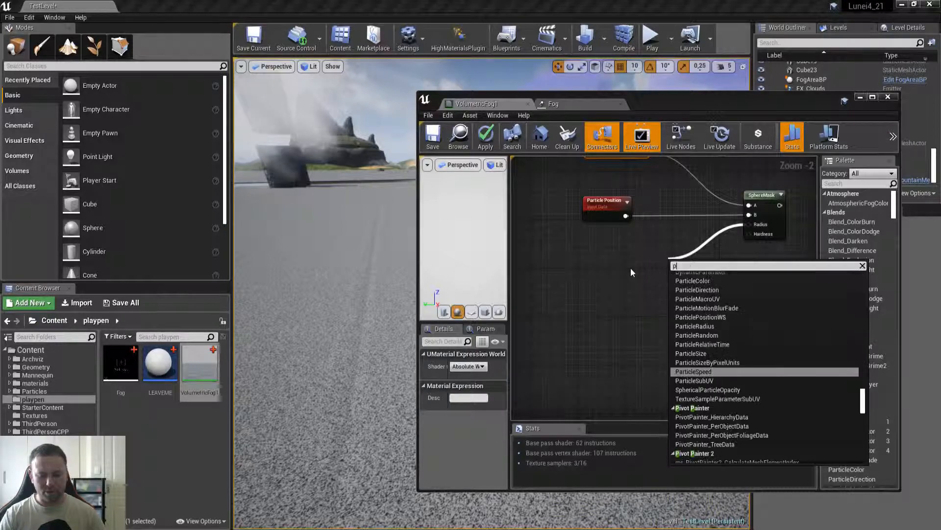
pyautogui.press('Left')
pyautogui.press('Left')
pyautogui.press('Return')
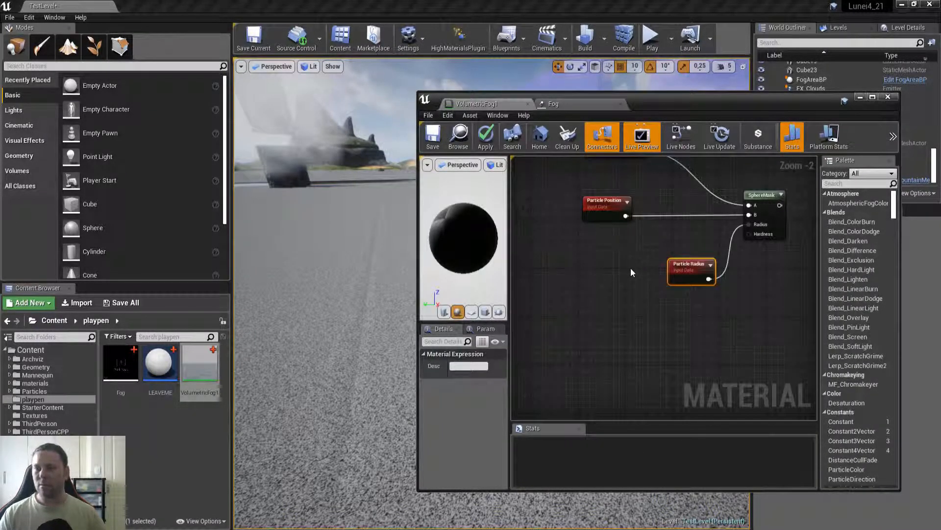
# Align Particle Radius under the other input nodes, connect SphereMask's output to the material's Extinction and save the material.
pyautogui.moveTo(688, 265); pyautogui.dragTo(615, 281)
pyautogui.moveTo(693, 174); pyautogui.dragTo(543, 229, button='right')
pyautogui.scroll(-2, 684, 233)
pyautogui.moveTo(684, 232); pyautogui.dragTo(641, 236, button='right')
pyautogui.moveTo(588, 264); pyautogui.dragTo(748, 224)
pyautogui.moveTo(633, 211); pyautogui.dragTo(722, 201, button='right')
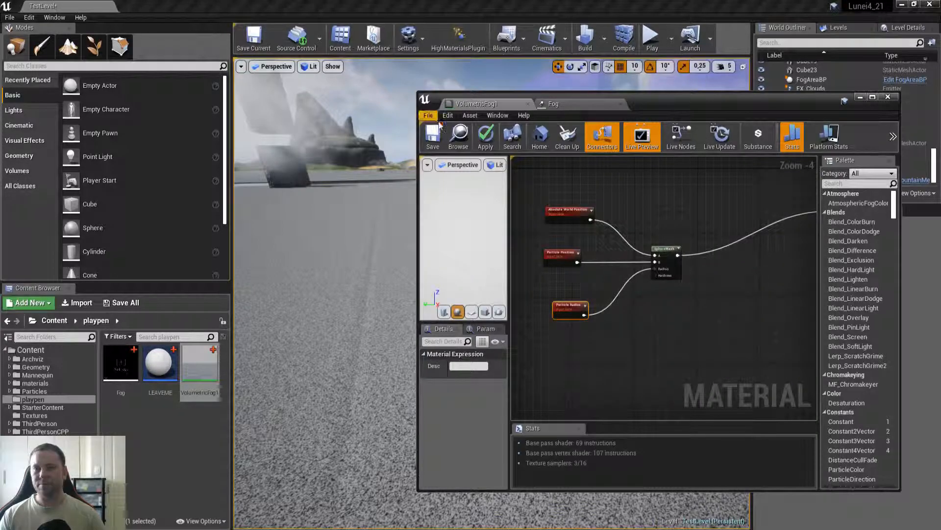
pyautogui.click(433, 136)
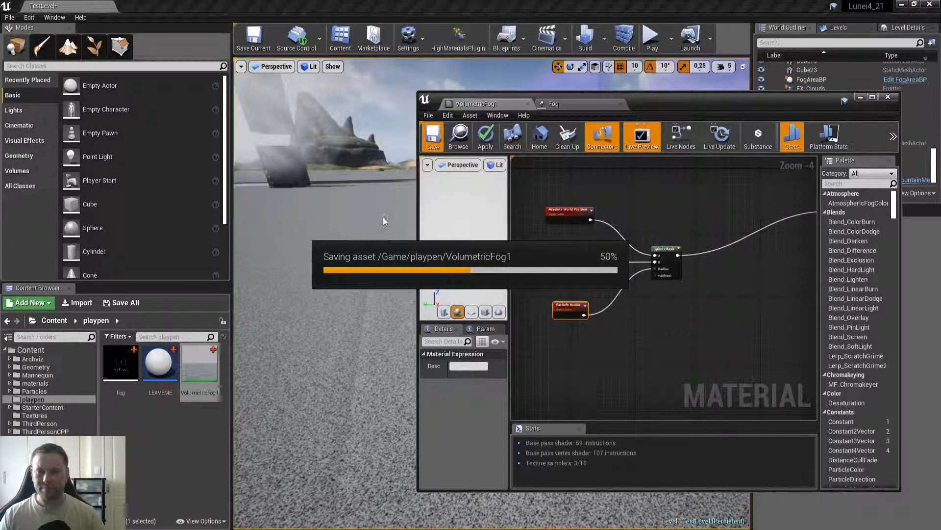
pyautogui.moveTo(325, 200); pyautogui.dragTo(327, 201, button='right')
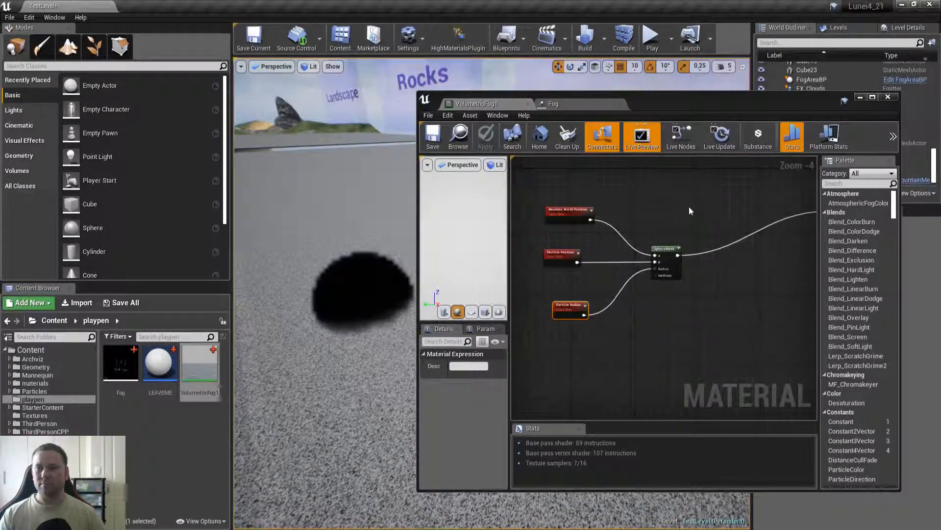
# Add a Constant node in the VolumetricFog1 graph and connect it to the material's Albedo input.
pyautogui.moveTo(688, 211); pyautogui.dragTo(592, 283, button='right')
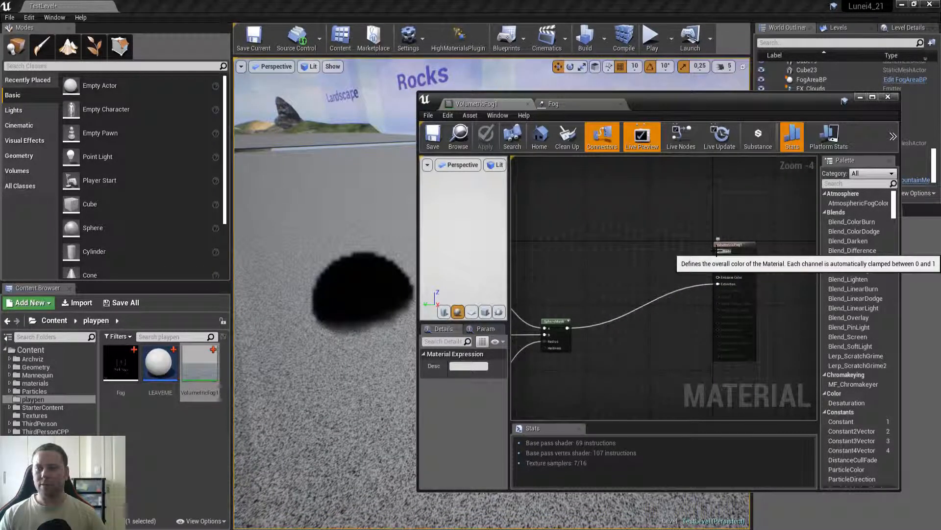
pyautogui.rightClick(613, 226)
pyautogui.write('1')
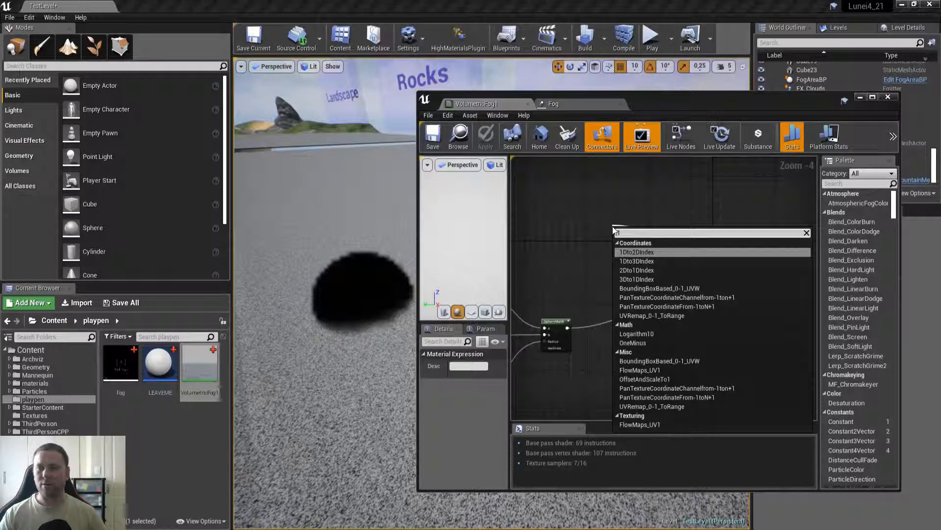
pyautogui.click(598, 230)
pyautogui.press('1')
pyautogui.click(600, 234)
pyautogui.moveTo(608, 244); pyautogui.dragTo(718, 251)
# Convert the constant into a parameter named Albnedo with default value 1 and save the material.
pyautogui.rightClick(608, 240)
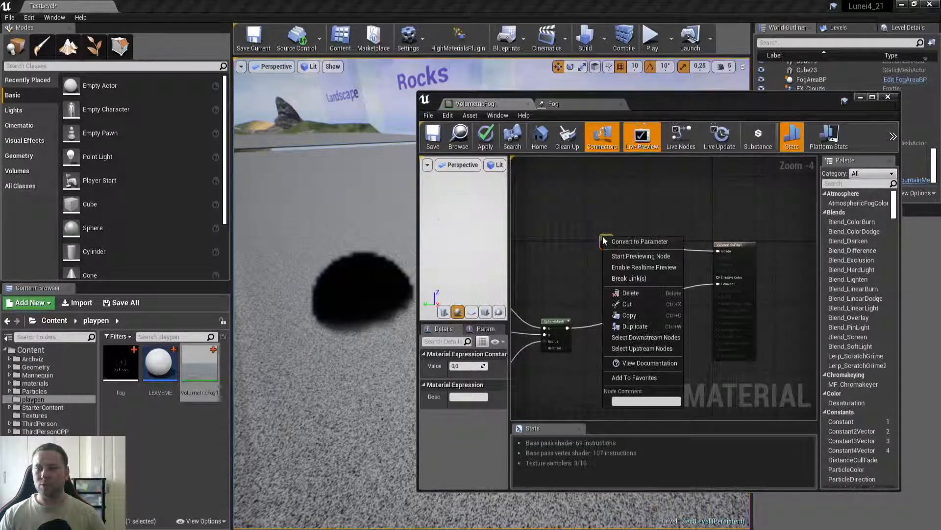
pyautogui.click(655, 245)
pyautogui.write('Albnedo')
pyautogui.press('Return')
pyautogui.write('1')
pyautogui.press('Return')
pyautogui.click(433, 137)
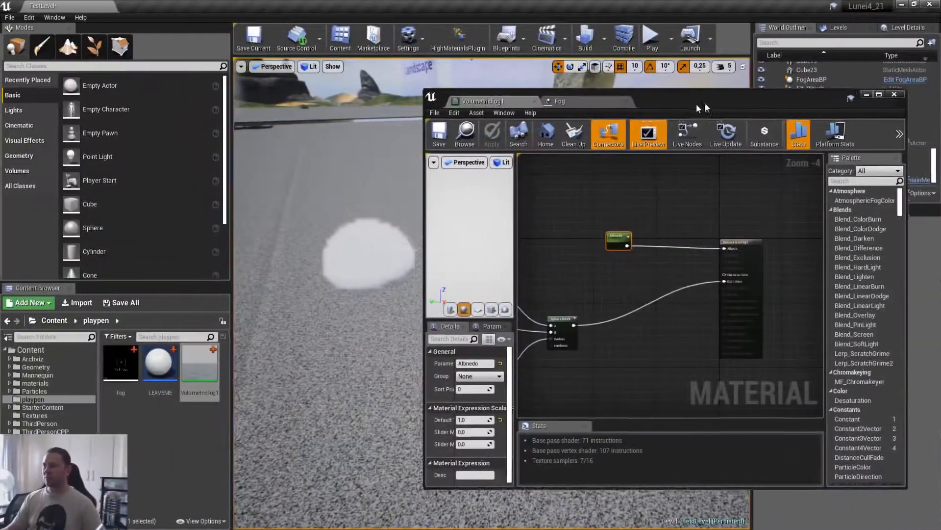
# Move the material editor window aside and examine the fog sphere in the level viewport.
pyautogui.moveTo(705, 103); pyautogui.dragTo(797, 109)
pyautogui.moveTo(442, 242); pyautogui.dragTo(425, 251)
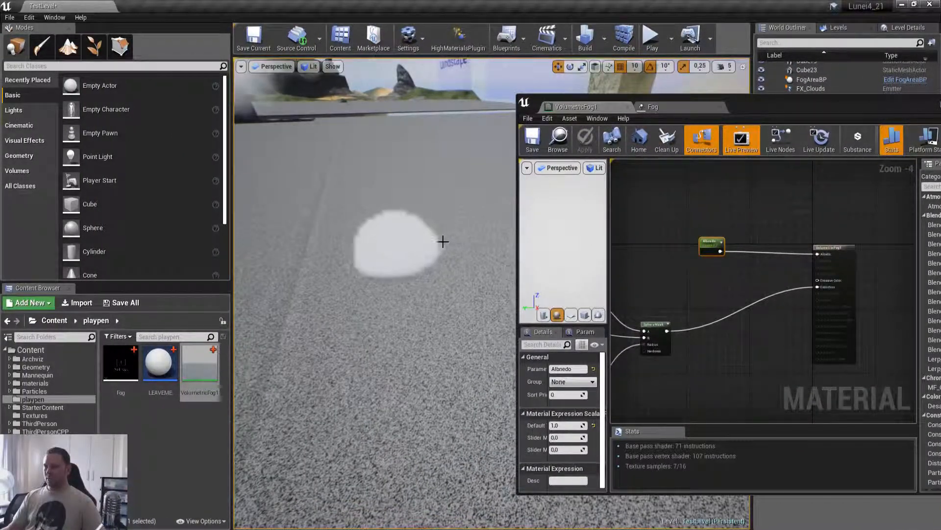
pyautogui.moveTo(387, 251); pyautogui.dragTo(459, 217, button='right')
# Get the material editor out of the way and play the level, walking the character into the fog sphere and back.
pyautogui.moveTo(882, 103); pyautogui.dragTo(535, 100)
pyautogui.click(641, 95)
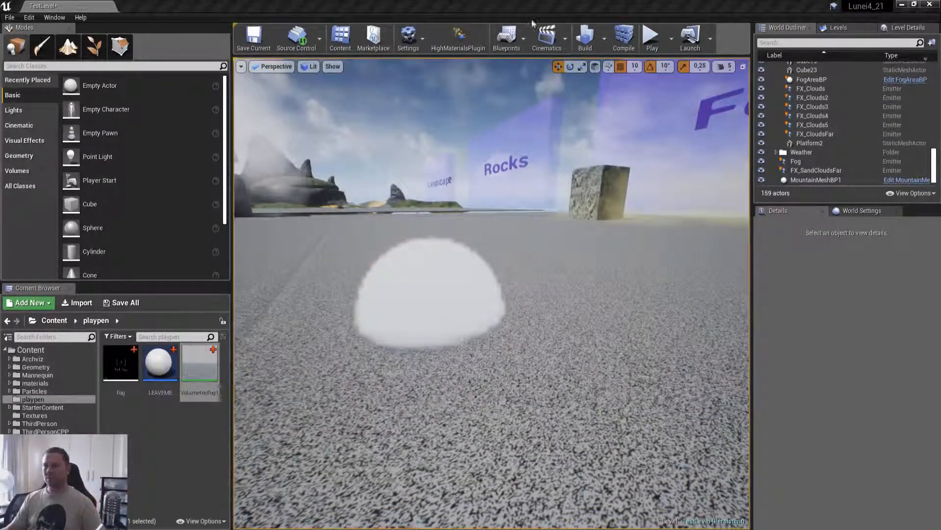
pyautogui.click(653, 33)
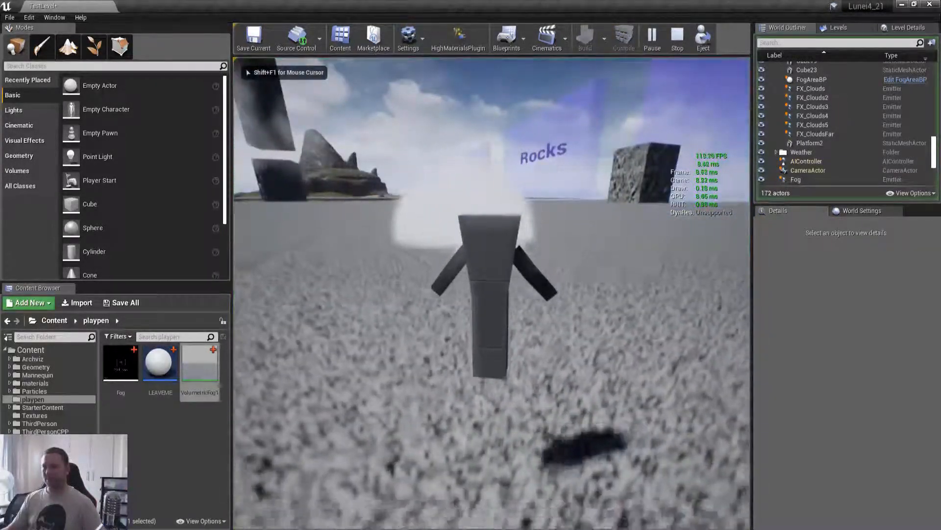
pyautogui.press('w')
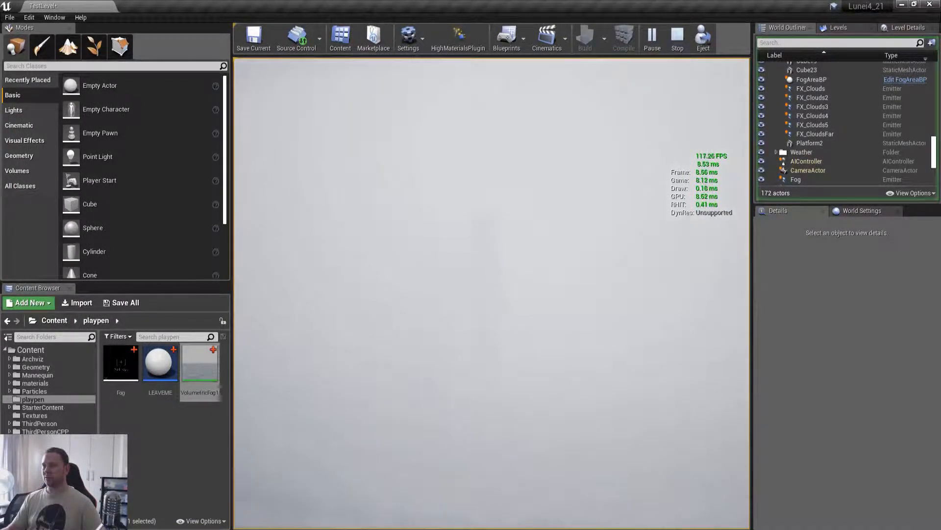
pyautogui.press('s')
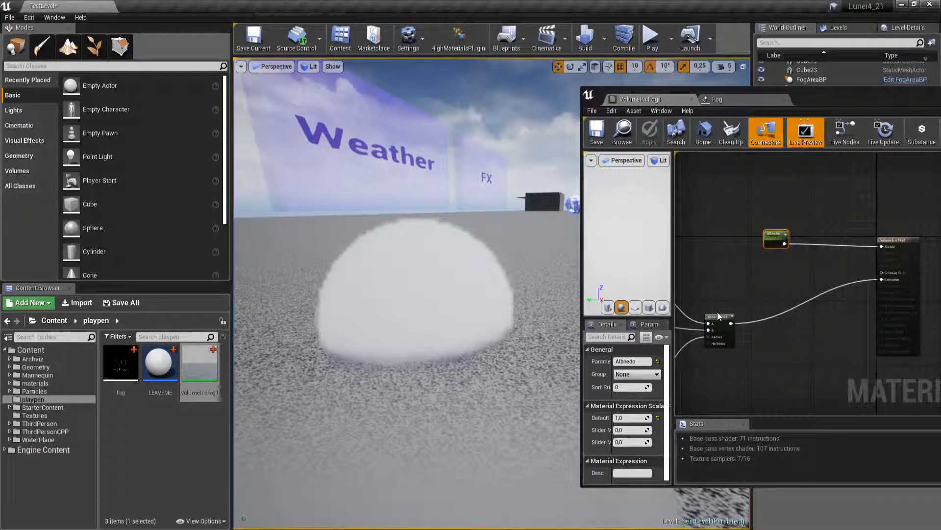
# Try feeding SphereMask's output into the material's Emissive Color instead of Extinction and save the material.
pyautogui.moveTo(738, 289); pyautogui.dragTo(724, 271, button='right')
pyautogui.moveTo(718, 305); pyautogui.dragTo(858, 262)
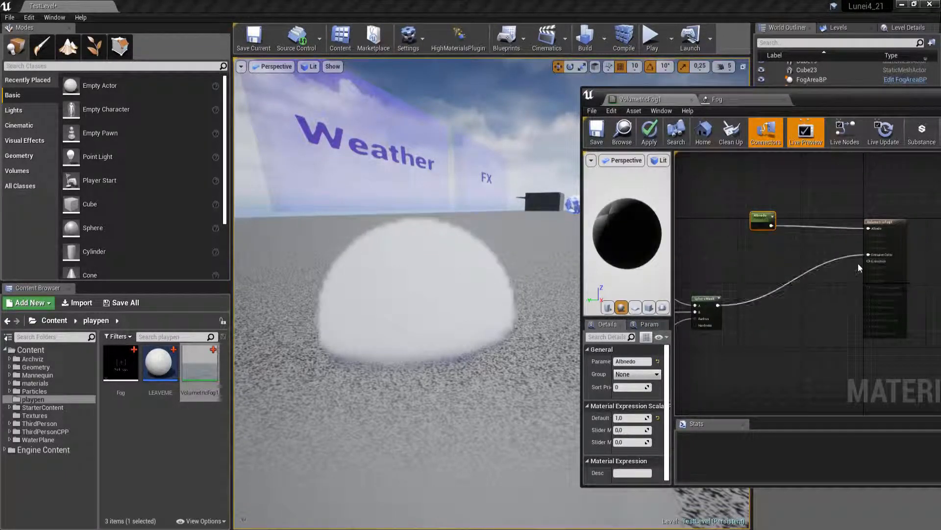
pyautogui.click(596, 132)
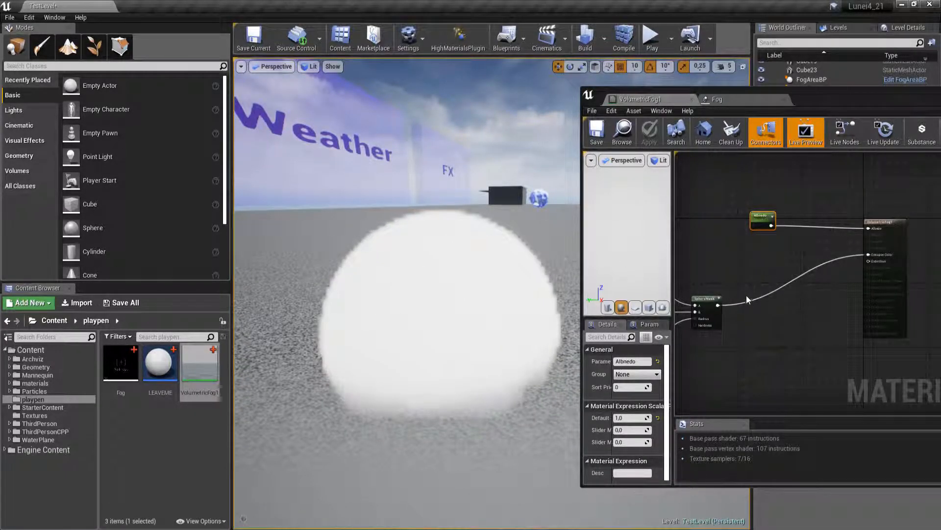
# Disconnect SphereMask from Emissive Color, reconnect it to Extinction and save the material.
pyautogui.keyDown('alt'); pyautogui.click(754, 299); pyautogui.keyUp('alt')
pyautogui.moveTo(718, 305); pyautogui.dragTo(878, 264)
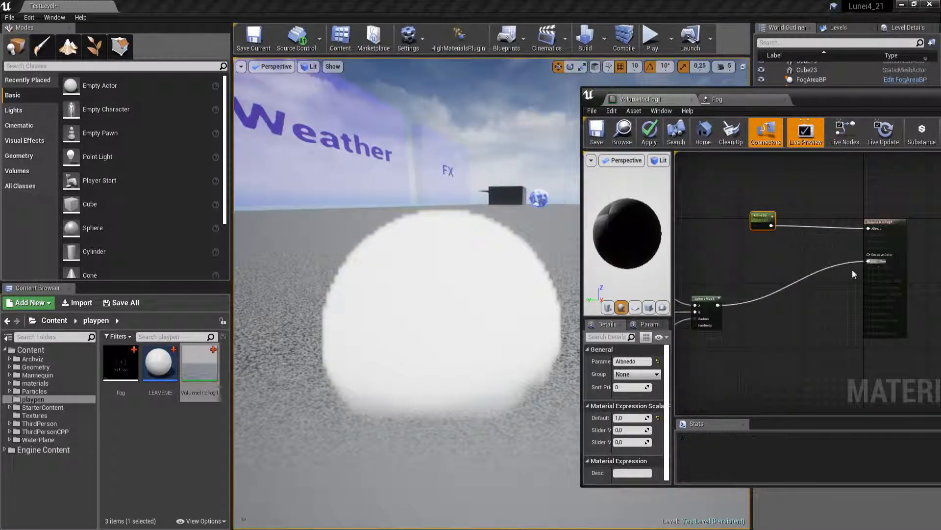
pyautogui.click(597, 133)
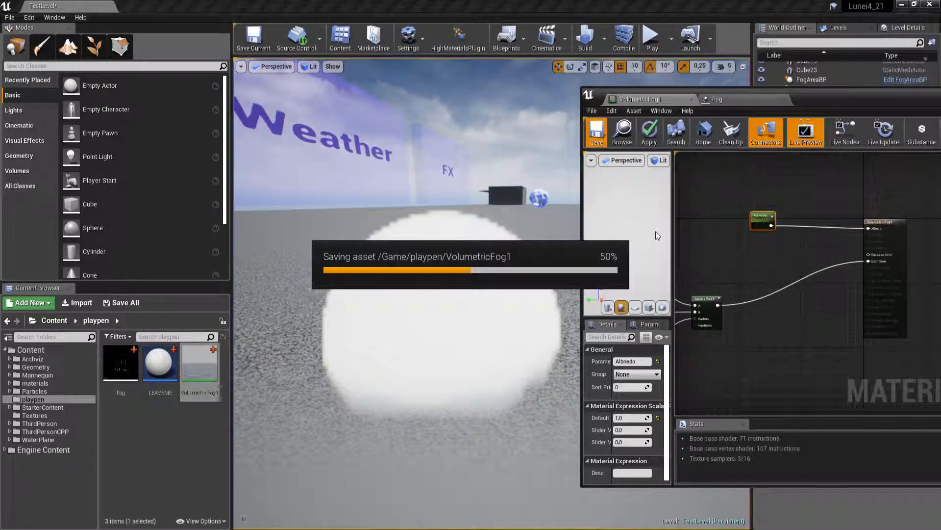
pyautogui.moveTo(718, 275); pyautogui.dragTo(836, 236, button='right')
pyautogui.scroll(-1, 875, 280)
pyautogui.moveTo(876, 280); pyautogui.dragTo(790, 279, button='right')
pyautogui.scroll(1, 748, 276)
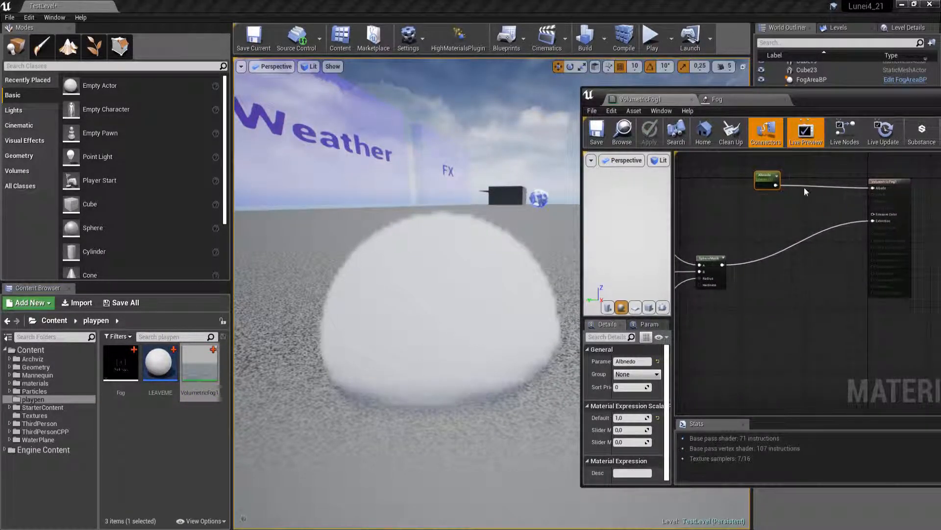
# Enable the Cylinder location module in the Fog particle system and set the spawn rate to 35.
pyautogui.click(731, 100)
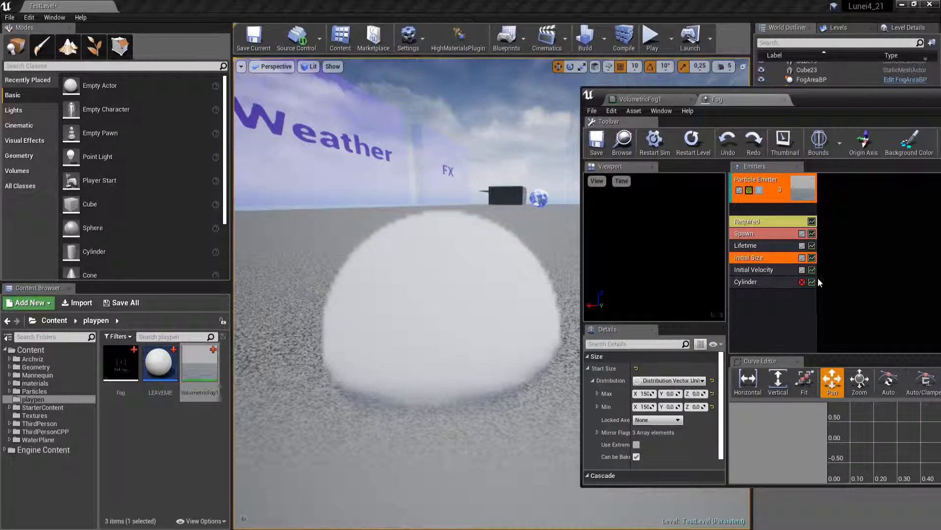
pyautogui.click(802, 281)
pyautogui.click(762, 232)
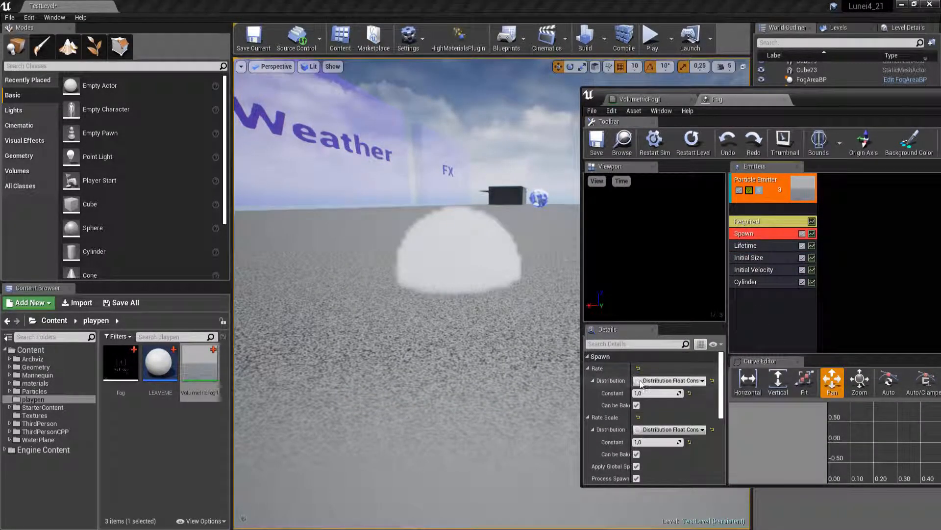
pyautogui.click(654, 393)
pyautogui.write('35')
pyautogui.press('Return')
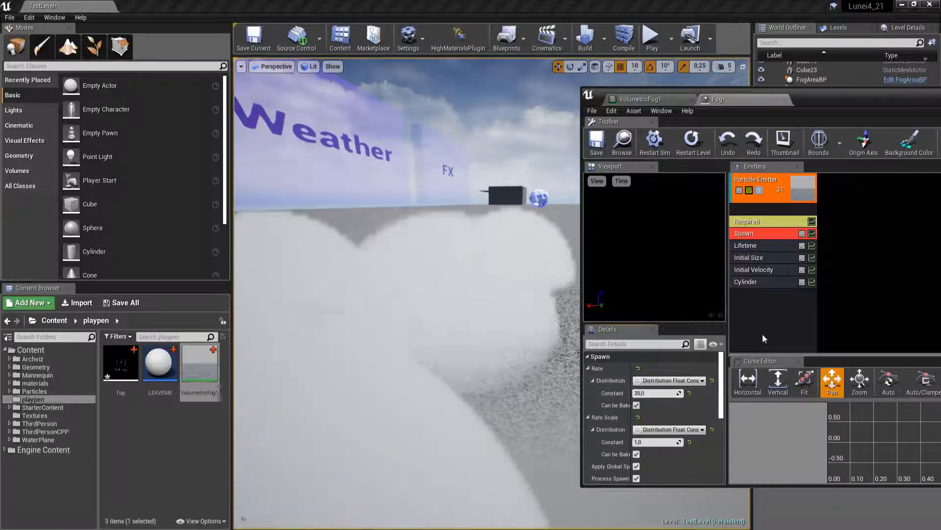
# Increase the emitter's particle lifetime and open the Cylinder module's location settings.
pyautogui.click(763, 246)
pyautogui.click(657, 392)
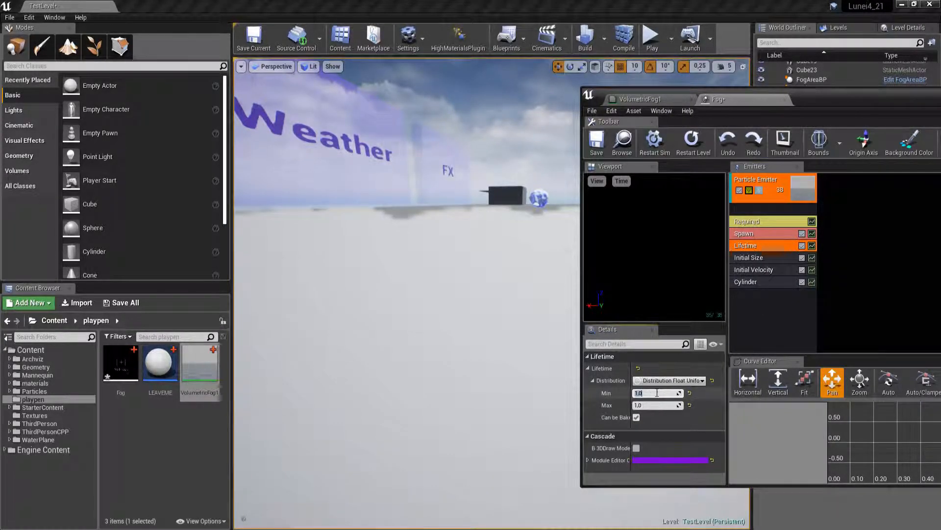
pyautogui.click(764, 282)
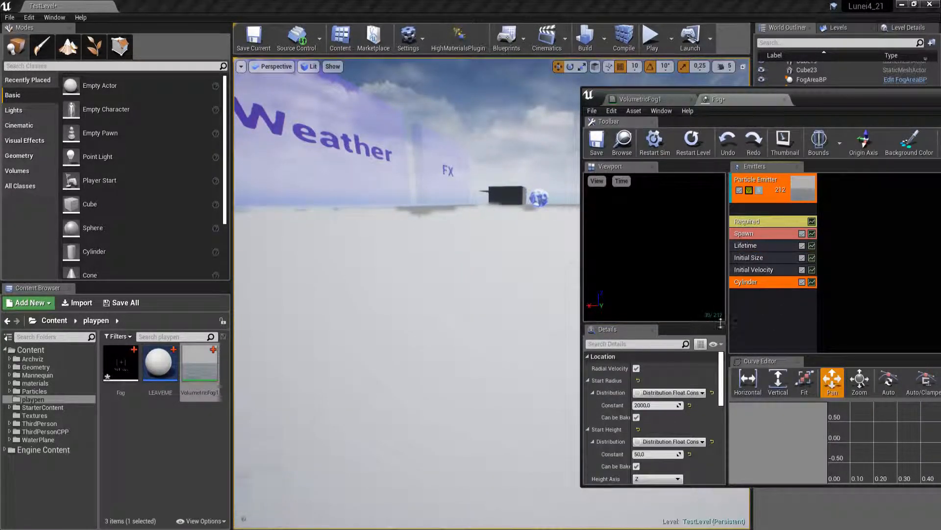
# Examine the fog spread from several viewpoints in the level and save the Fog particle system.
pyautogui.moveTo(407, 294); pyautogui.dragTo(328, 314, button='right')
pyautogui.moveTo(407, 294); pyautogui.dragTo(318, 265, button='right')
pyautogui.click(378, 212)
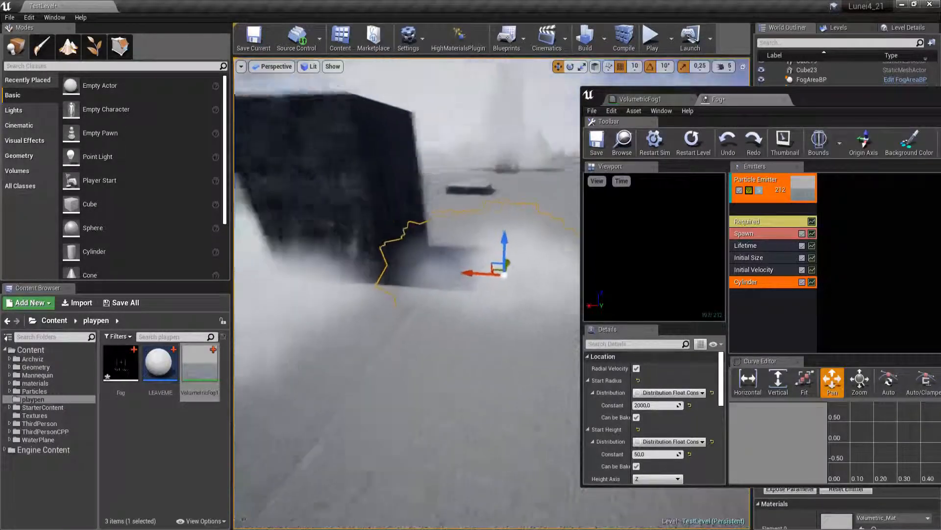
pyautogui.moveTo(397, 253); pyautogui.dragTo(355, 267, button='right')
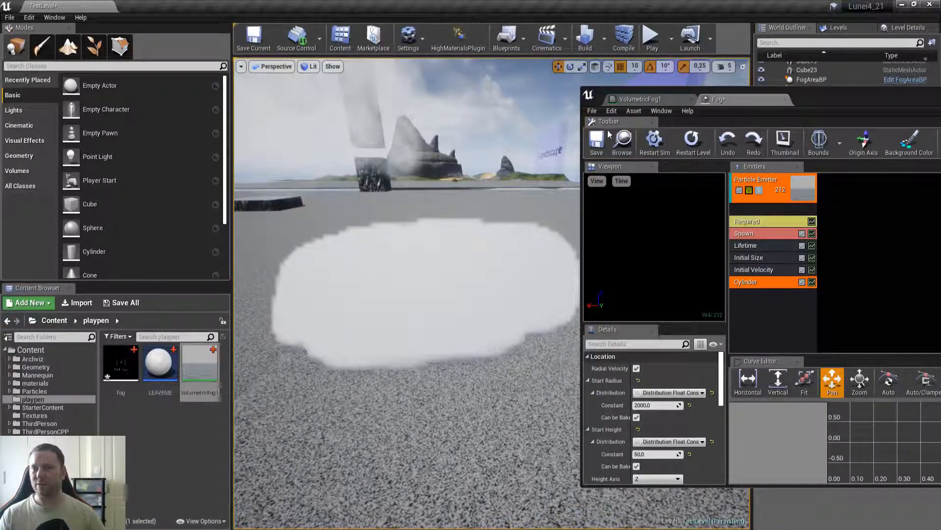
pyautogui.click(619, 139)
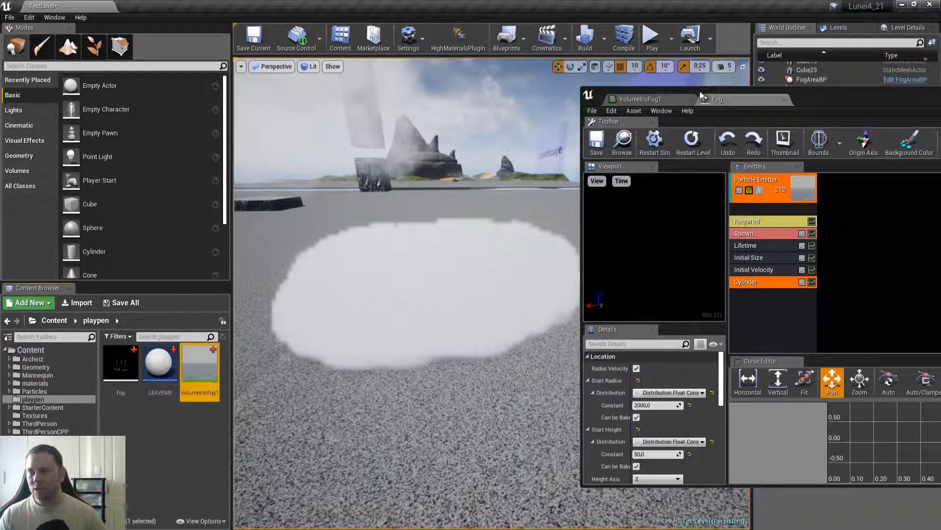
# Multiply SphereMask's output by a new scalar parameter named Extinction in the VolumetricFog1 material.
pyautogui.click(648, 102)
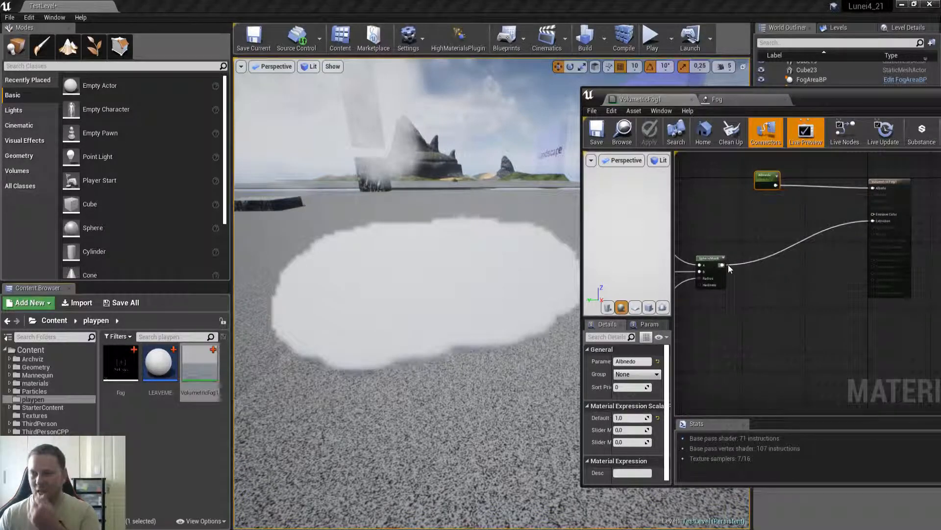
pyautogui.moveTo(742, 268); pyautogui.dragTo(732, 316)
pyautogui.write('mul')
pyautogui.press('Return')
pyautogui.write('scalar')
pyautogui.press('Return')
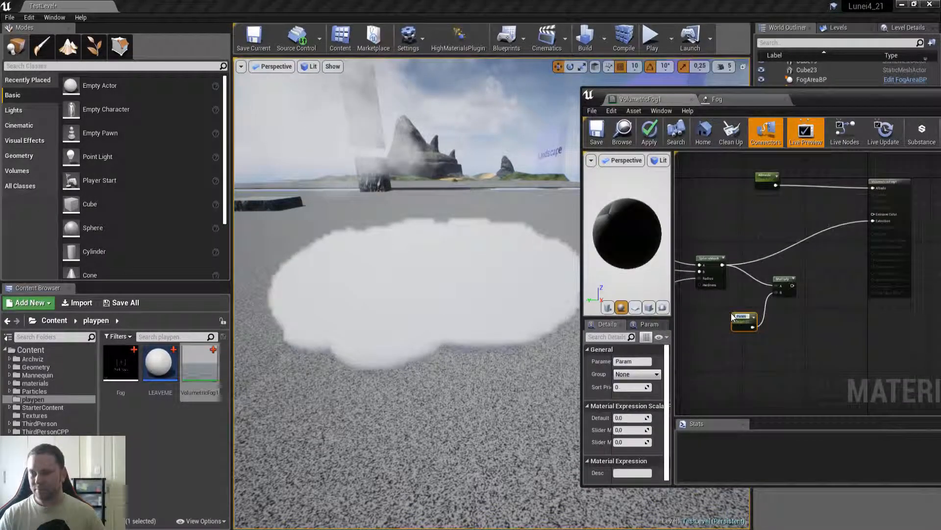
pyautogui.write('E')
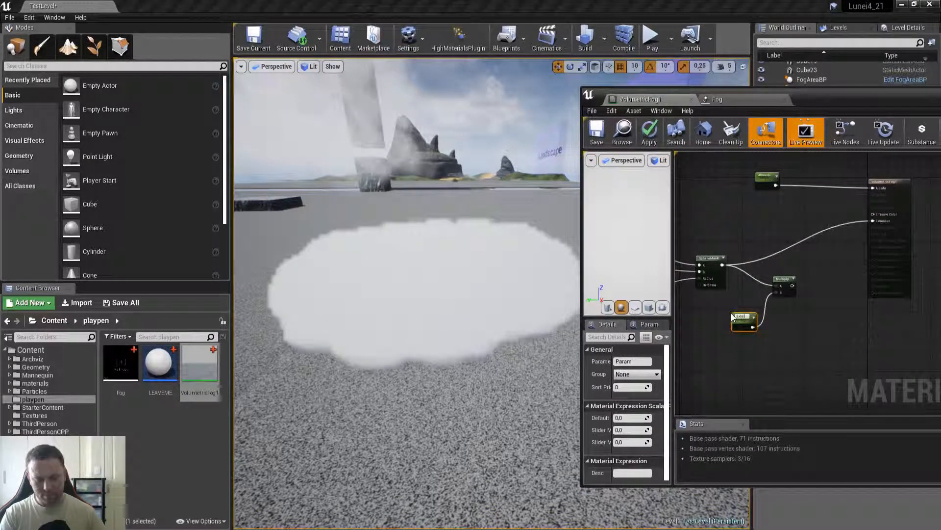
pyautogui.write('xtinction')
pyautogui.press('Return')
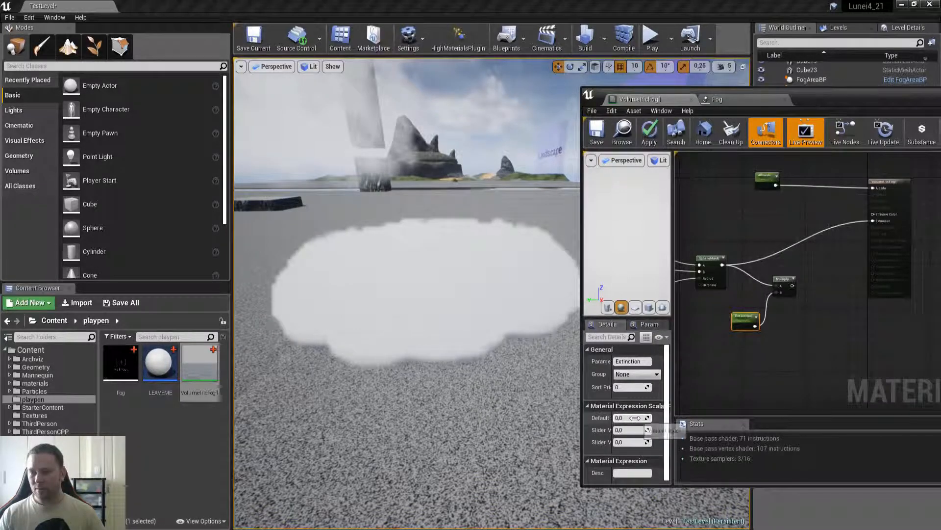
# Set the Extinction parameter's default to 0.01, connect Multiply to the material's Extinction input and save.
pyautogui.write('01')
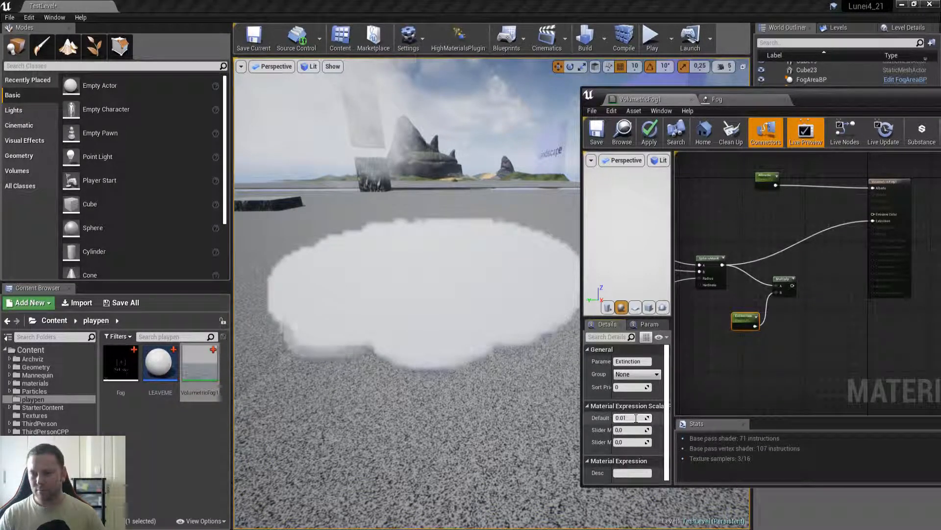
pyautogui.press('Return')
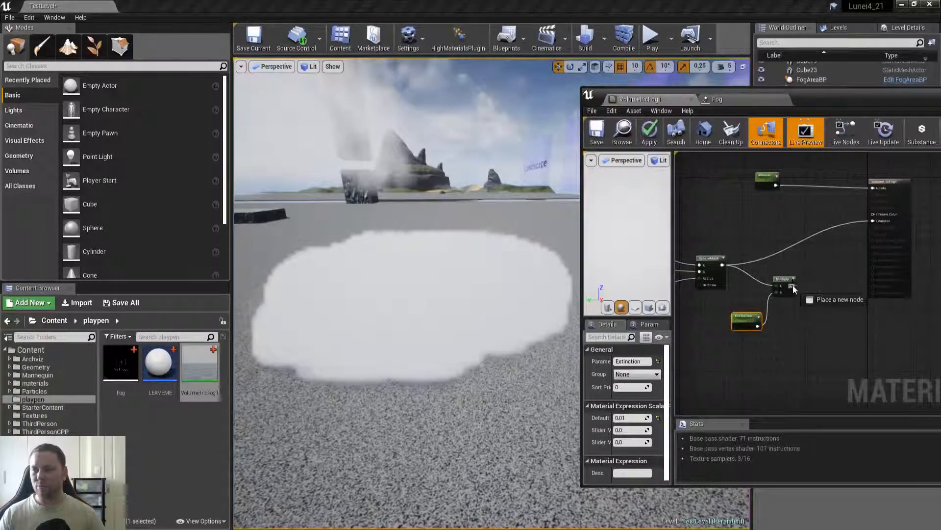
pyautogui.moveTo(877, 222); pyautogui.dragTo(880, 224)
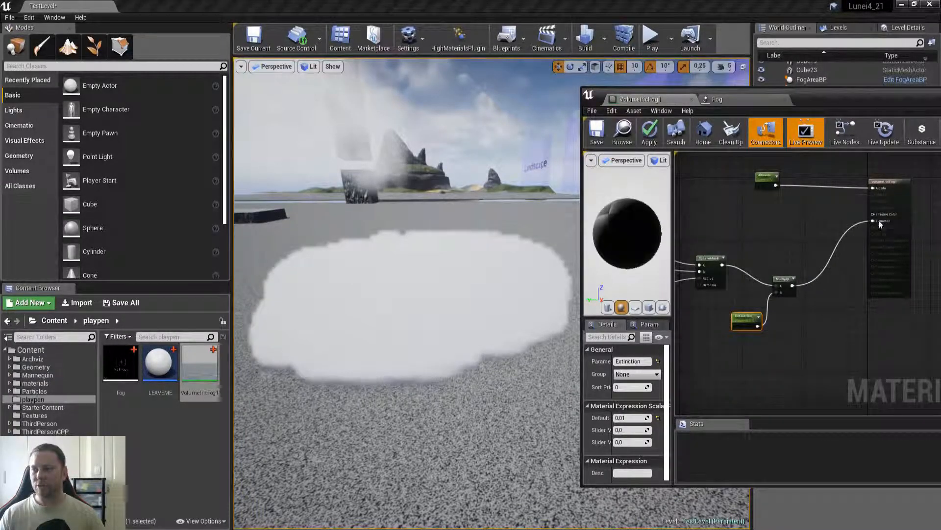
pyautogui.click(597, 132)
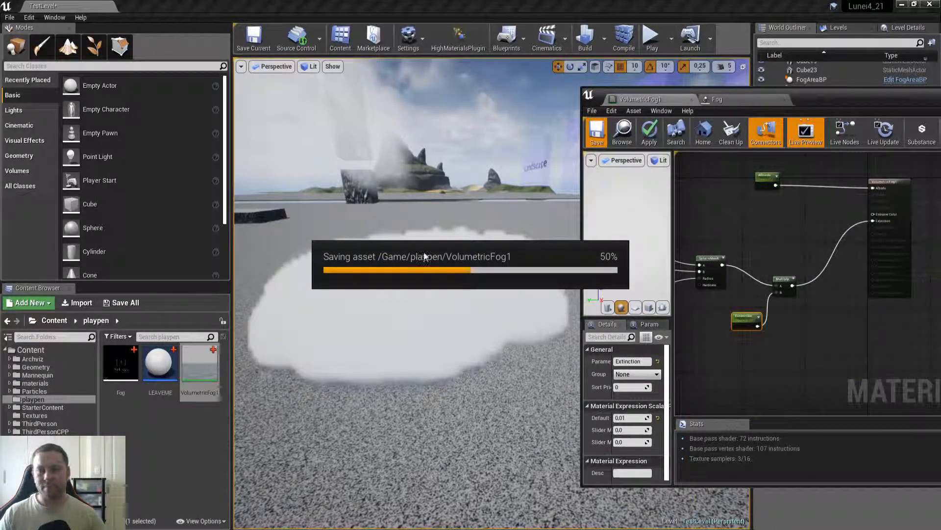
# Fly through the level viewport to examine the thinned fog from different distances and heights.
pyautogui.moveTo(442, 256); pyautogui.dragTo(384, 259, button='right')
pyautogui.press('w')
pyautogui.press('s')
pyautogui.press('s')
pyautogui.press('w')
pyautogui.moveTo(472, 299); pyautogui.dragTo(353, 252, button='right')
pyautogui.press('q')
pyautogui.press('e')
pyautogui.press('w')
pyautogui.moveTo(423, 270); pyautogui.dragTo(443, 290, button='right')
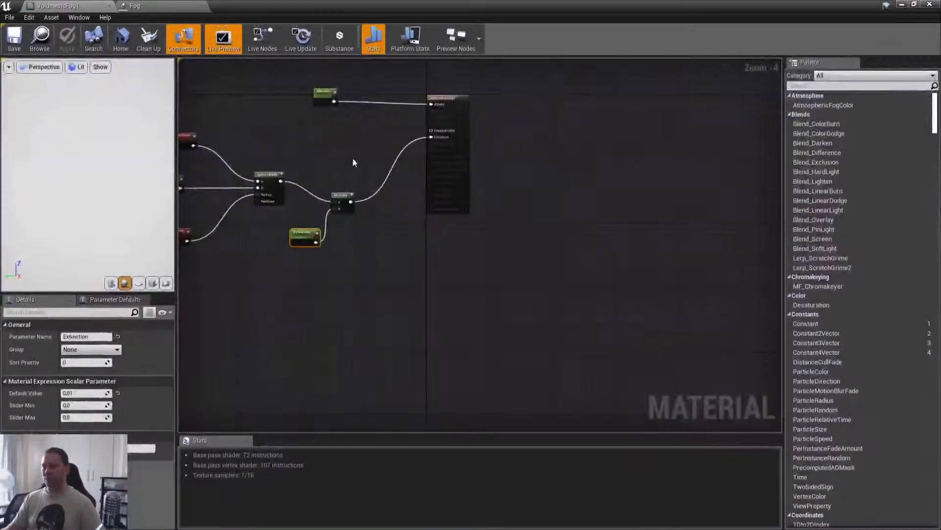
# Add a Texture Sample node above Absolute World Position in the maximized material graph.
pyautogui.scroll(2, 488, 242)
pyautogui.scroll(3, 489, 241)
pyautogui.moveTo(439, 210); pyautogui.dragTo(502, 248, button='right')
pyautogui.scroll(-2, 556, 227)
pyautogui.scroll(2, 483, 192)
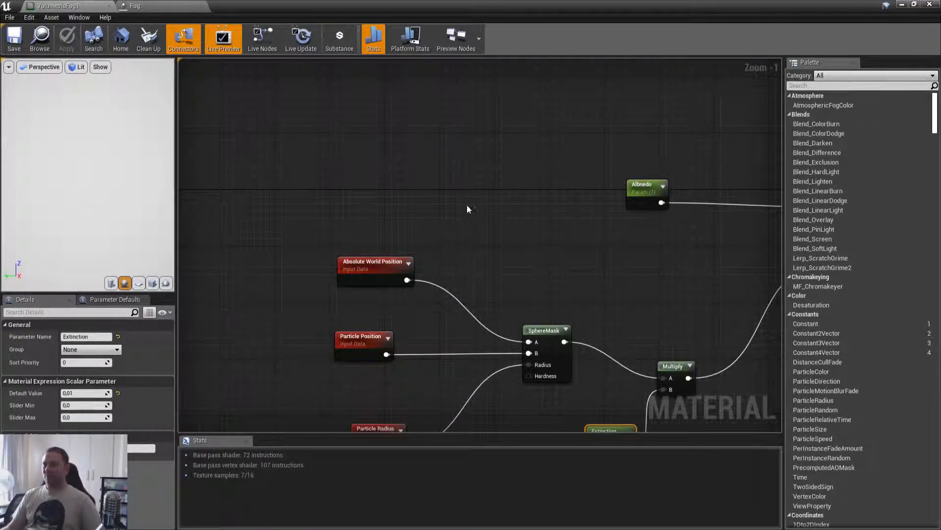
pyautogui.moveTo(490, 221); pyautogui.dragTo(478, 201, button='right')
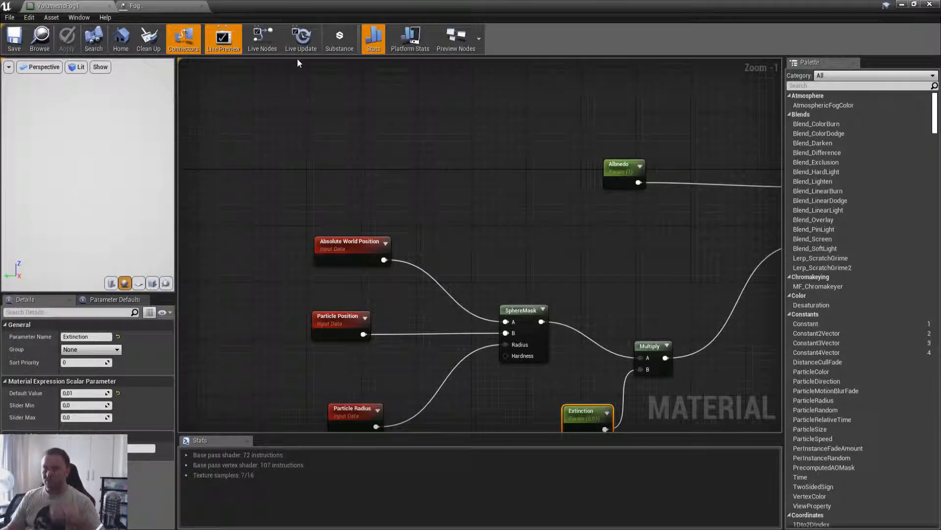
pyautogui.moveTo(379, 163); pyautogui.dragTo(461, 222, button='right')
pyautogui.rightClick(325, 154)
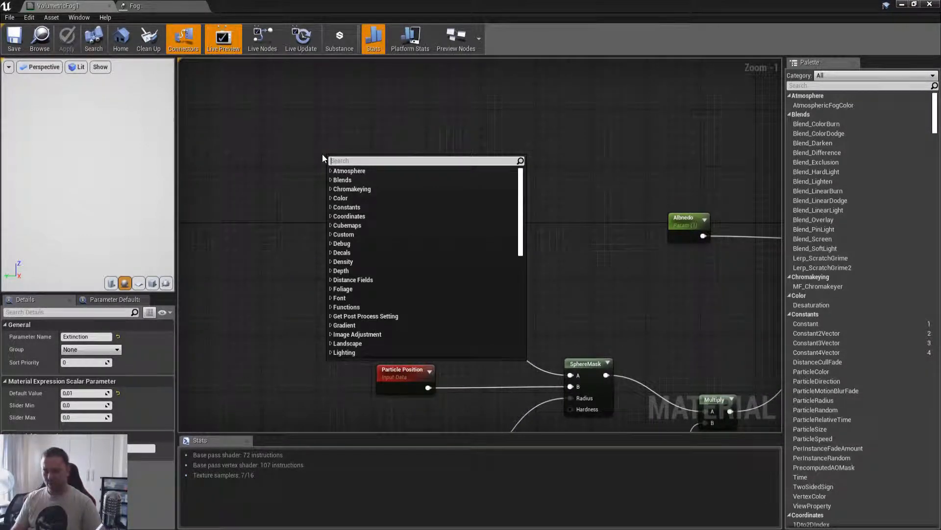
pyautogui.click(322, 154)
pyautogui.press('t')
pyautogui.click(322, 154)
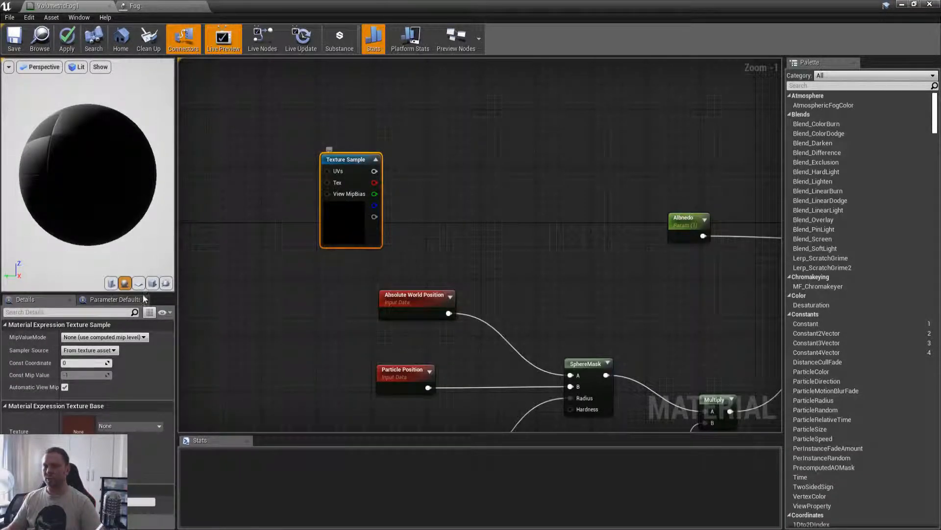
# Assign the T_Noise01 texture to the Texture Sample node and move the node further from the SphereMask network.
pyautogui.click(124, 426)
pyautogui.write('noise')
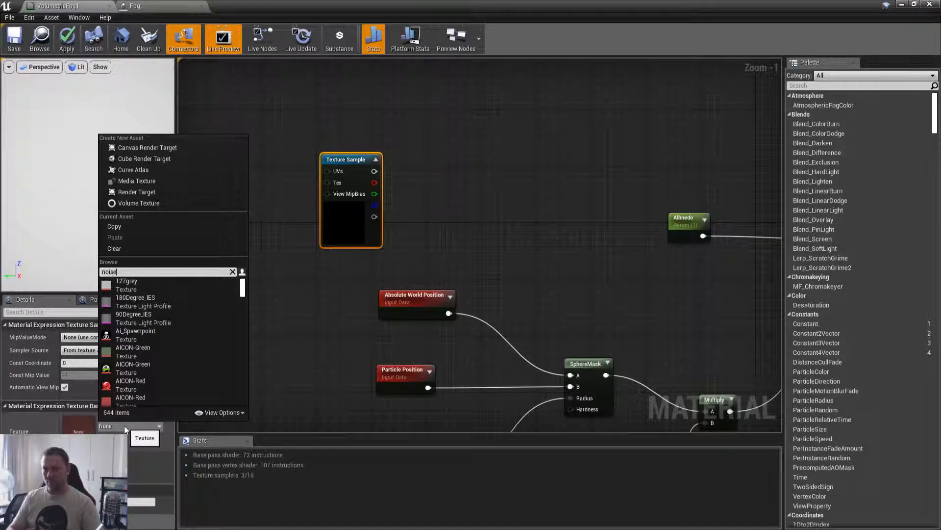
pyautogui.click(158, 354)
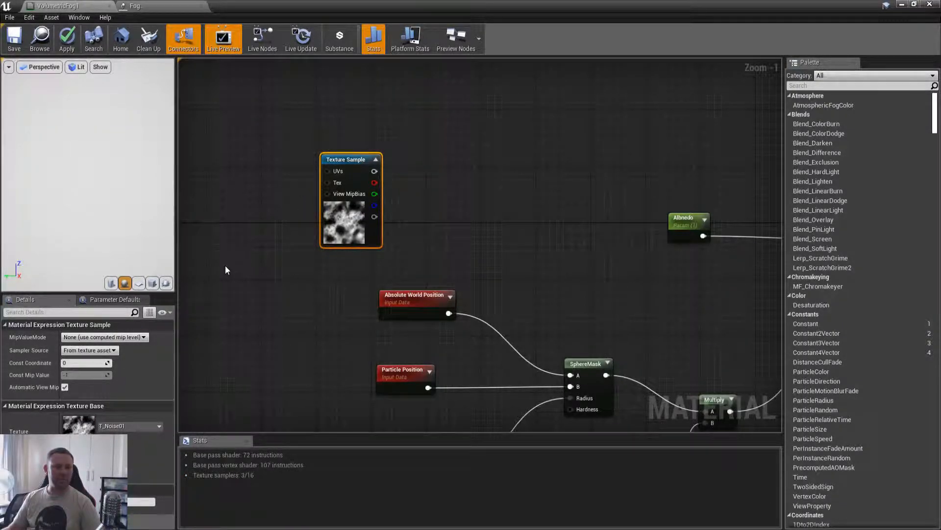
pyautogui.moveTo(359, 228); pyautogui.dragTo(301, 213)
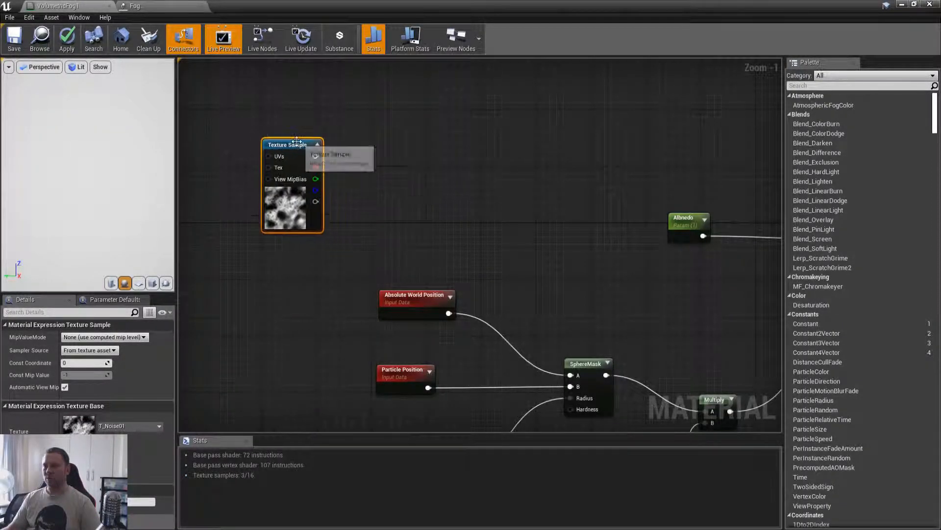
pyautogui.moveTo(387, 245); pyautogui.dragTo(501, 293, button='right')
pyautogui.moveTo(402, 192); pyautogui.dragTo(365, 178)
pyautogui.moveTo(475, 247); pyautogui.dragTo(516, 273, button='right')
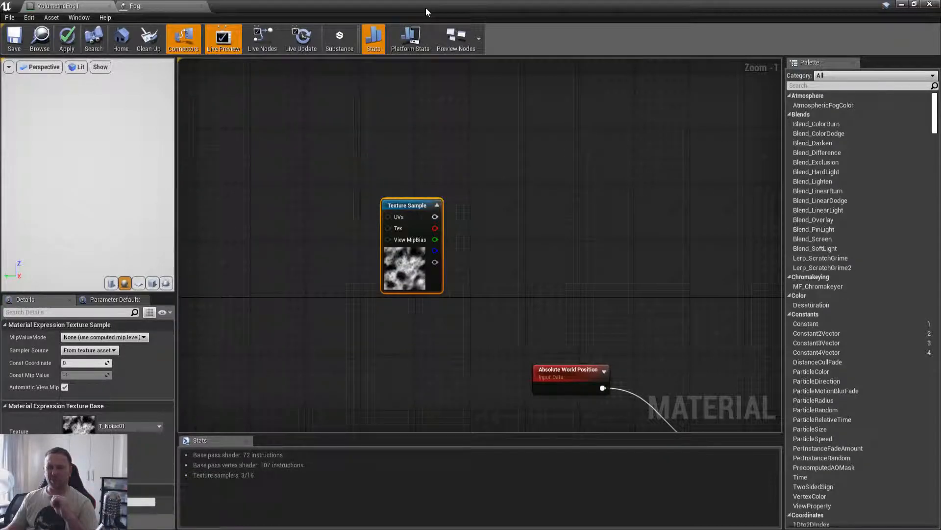
pyautogui.moveTo(465, 253); pyautogui.dragTo(410, 244, button='right')
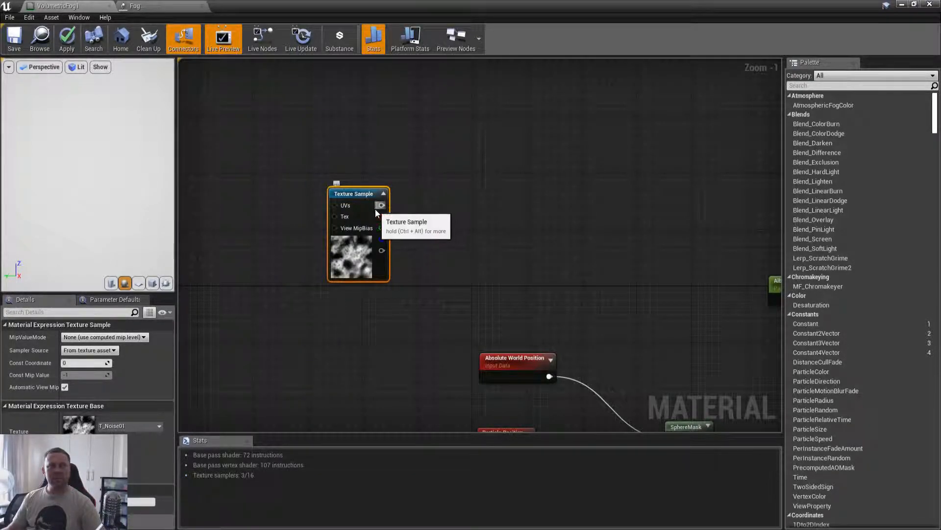
# Add a Panner node with Speed X and Speed Y of 0.1 and connect it to the Texture Sample's UVs.
pyautogui.moveTo(296, 222); pyautogui.dragTo(397, 241, button='right')
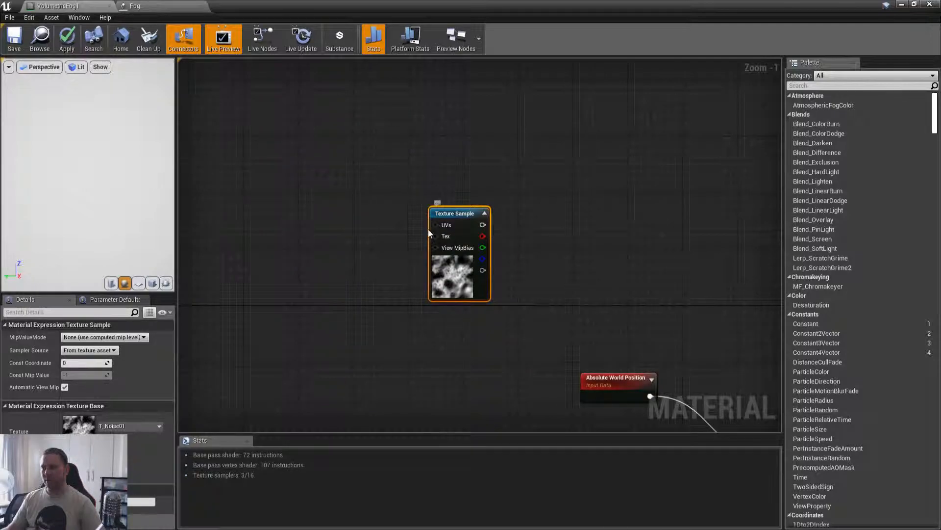
pyautogui.rightClick(322, 209)
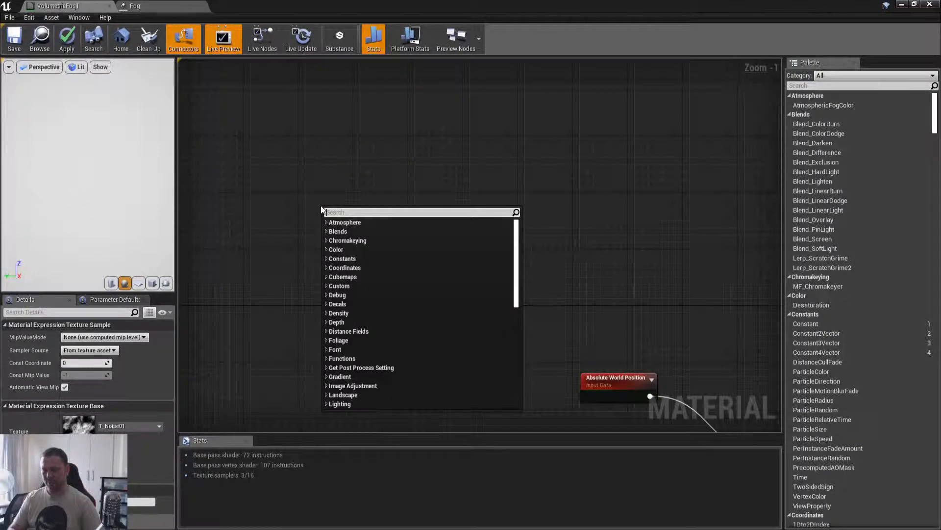
pyautogui.write('pnnerpanner')
pyautogui.press('Return')
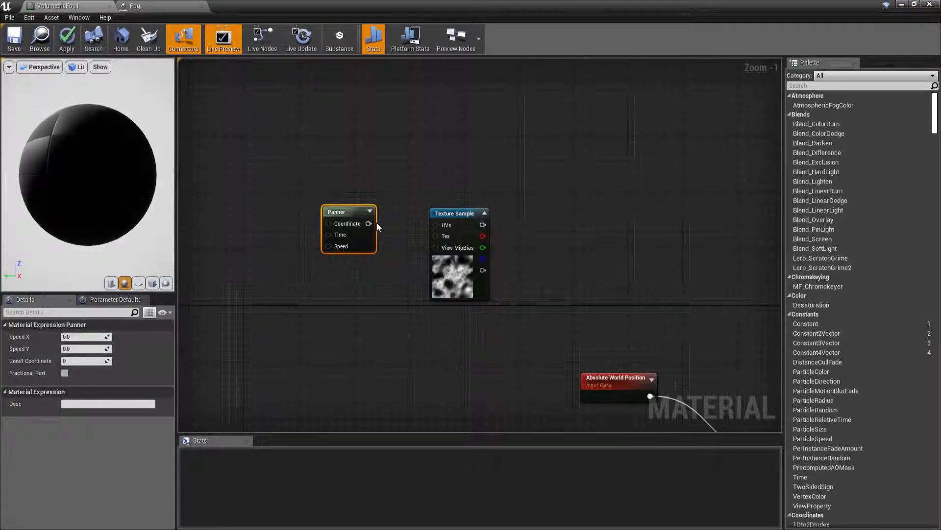
pyautogui.moveTo(440, 226); pyautogui.dragTo(441, 226)
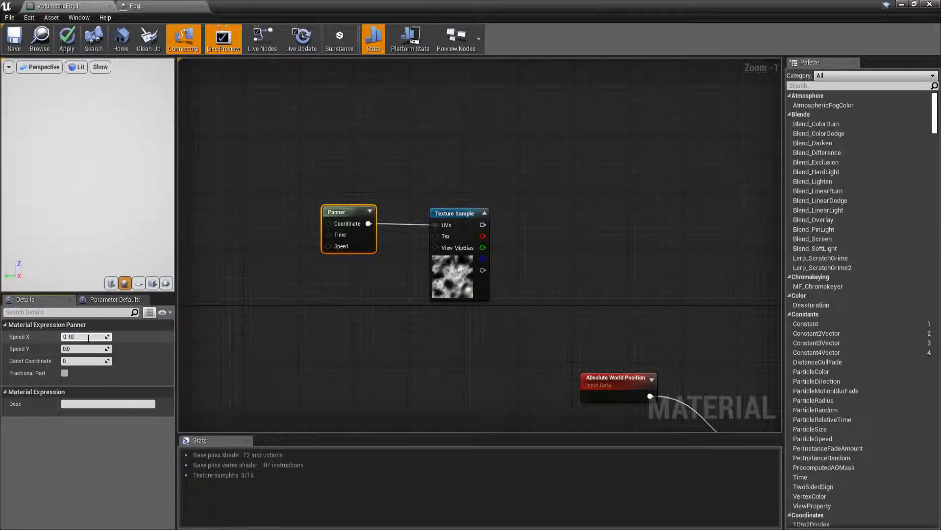
pyautogui.press('Tab')
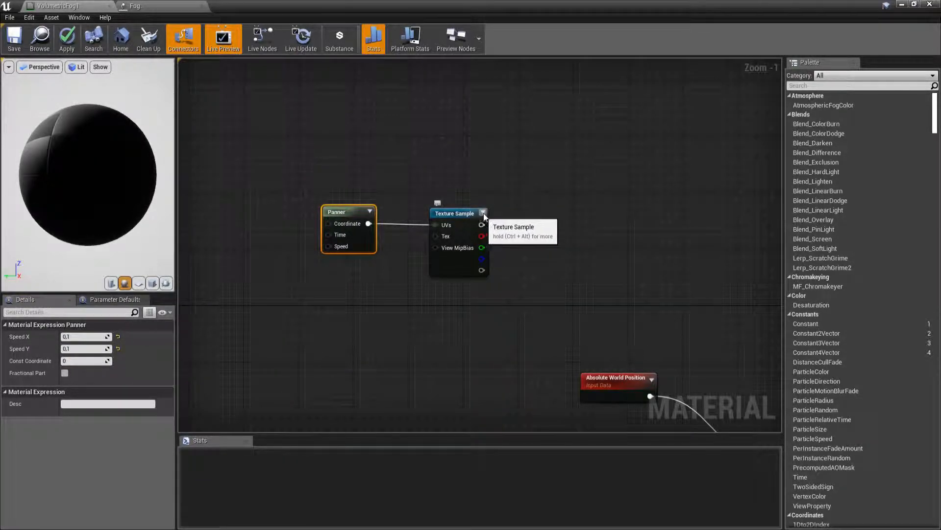
# Preview the Texture Sample node on the material sphere to check the panning noise, and stop the preview.
pyautogui.rightClick(462, 216)
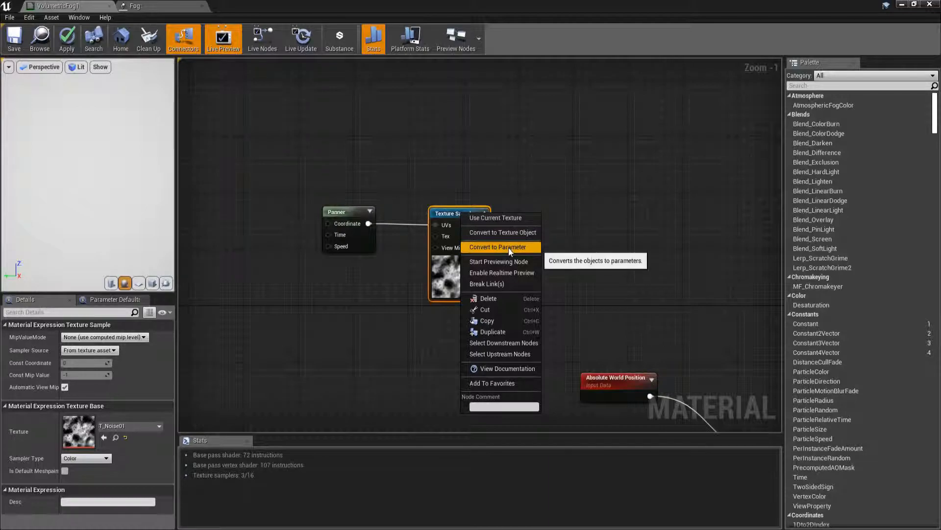
pyautogui.click(505, 262)
pyautogui.moveTo(86, 150)
pyautogui.mouseDown()
pyautogui.moveTo(99, 169)
pyautogui.moveTo(81, 195)
pyautogui.mouseUp()
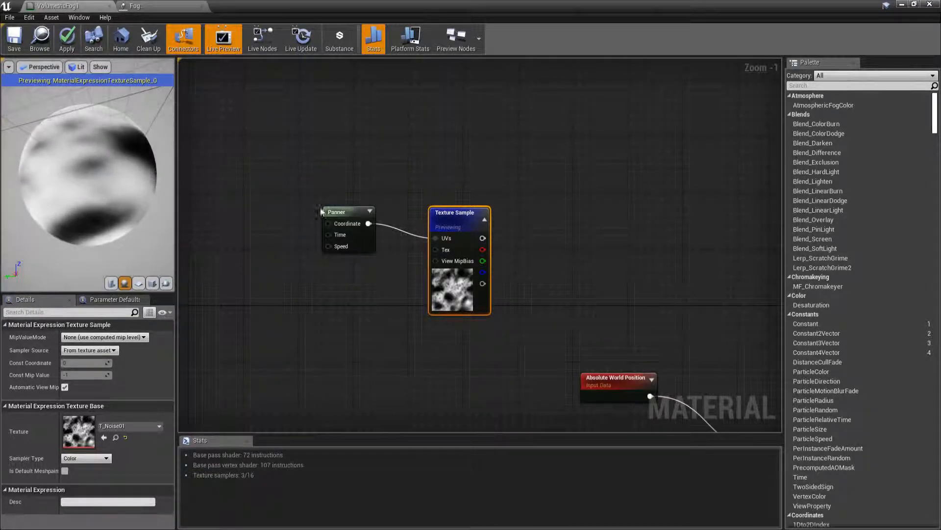
pyautogui.rightClick(464, 221)
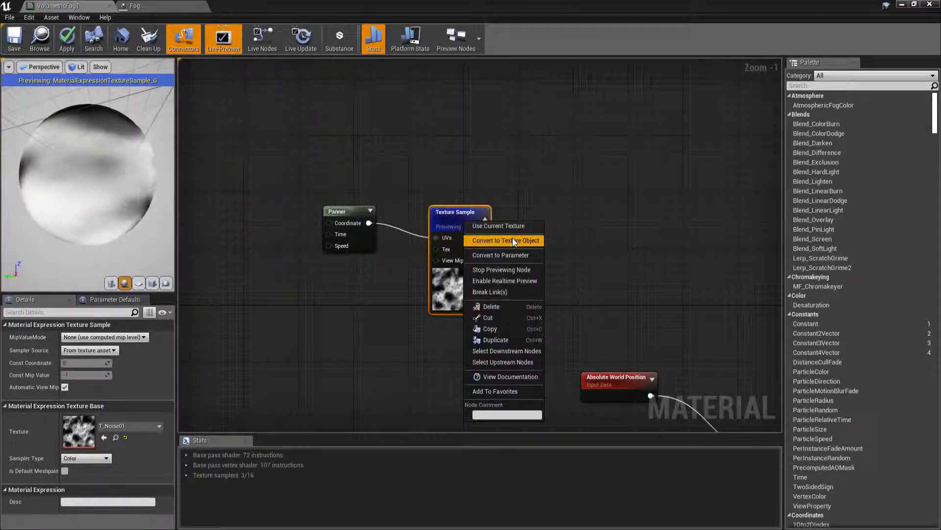
pyautogui.click(517, 270)
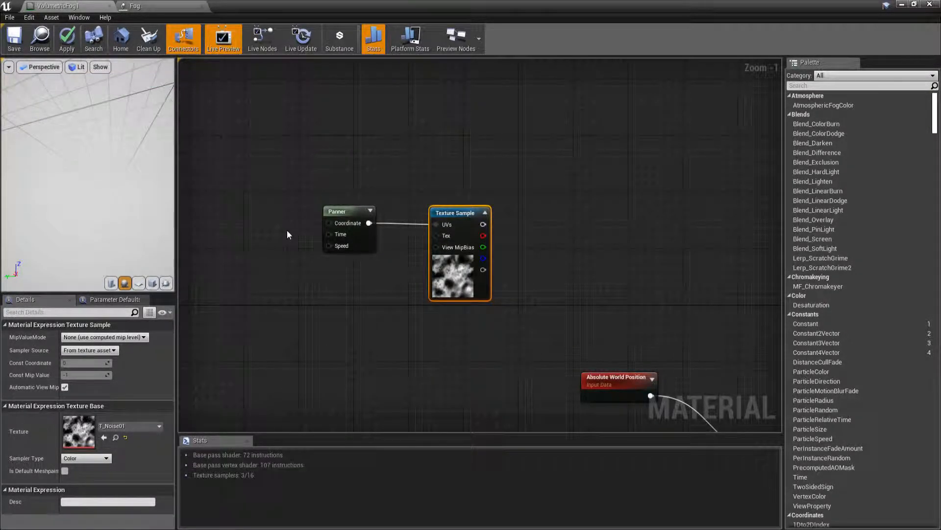
# Move the Panner and Texture Sample nodes together to just above the Absolute World Position node.
pyautogui.scroll(-1, 409, 251)
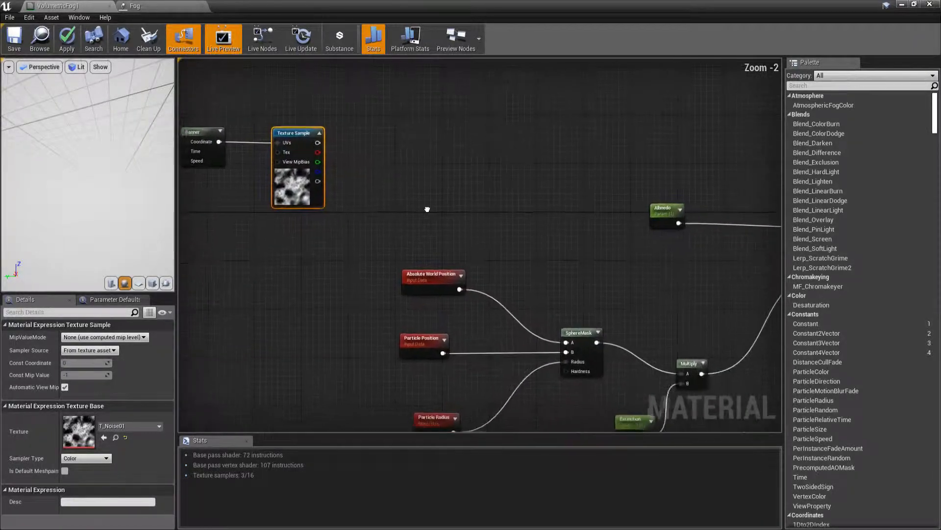
pyautogui.scroll(-2, 244, 146)
pyautogui.moveTo(394, 181); pyautogui.dragTo(395, 182)
pyautogui.moveTo(339, 156); pyautogui.dragTo(429, 177)
pyautogui.moveTo(492, 225); pyautogui.dragTo(516, 248, button='right')
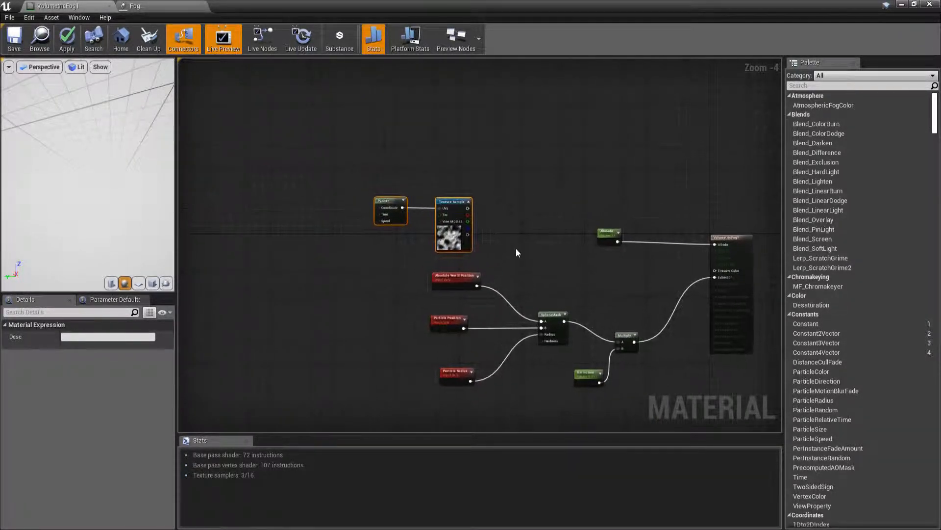
# Examine the current fog in the level viewport and return to the maximized material graph.
pyautogui.doubleClick(430, 11)
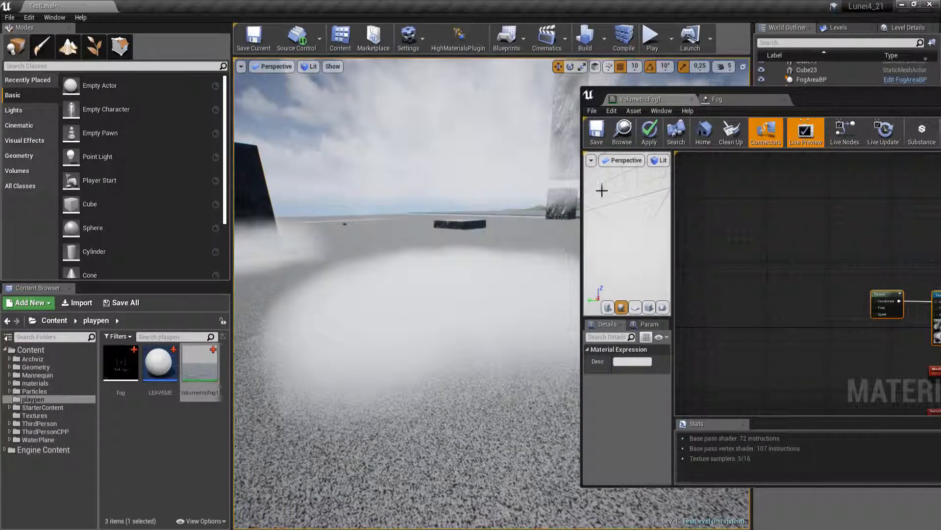
pyautogui.moveTo(392, 255); pyautogui.dragTo(310, 241, button='right')
pyautogui.moveTo(431, 251); pyautogui.dragTo(592, 210, button='right')
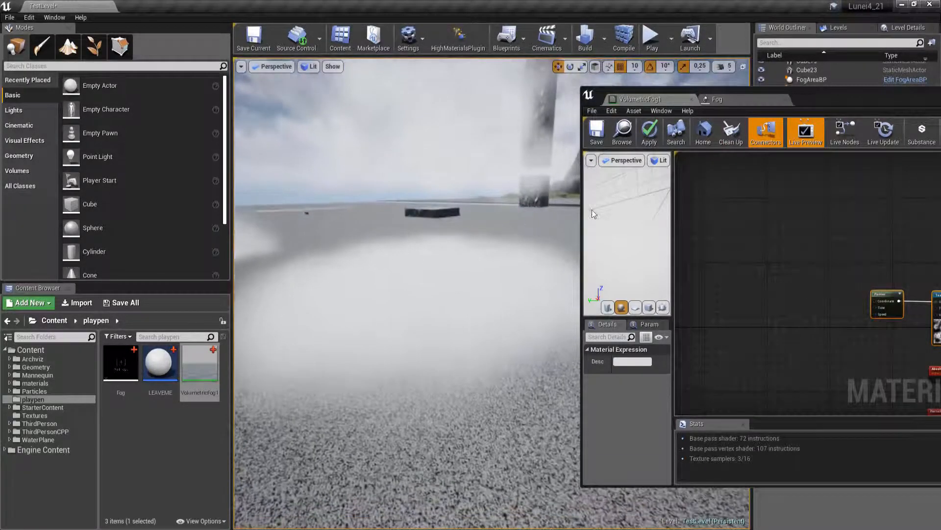
pyautogui.doubleClick(840, 96)
# Add a Time node before the Panner and connect it to the Panner's Time input.
pyautogui.scroll(1, 452, 211)
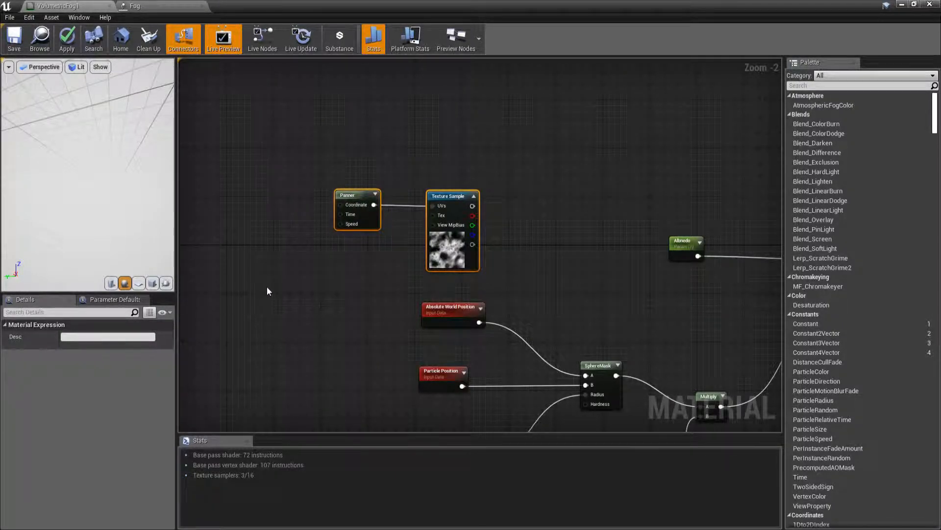
pyautogui.click(425, 172)
pyautogui.moveTo(426, 172); pyautogui.dragTo(426, 211, button='right')
pyautogui.rightClick(293, 175)
pyautogui.write('time')
pyautogui.press('Return')
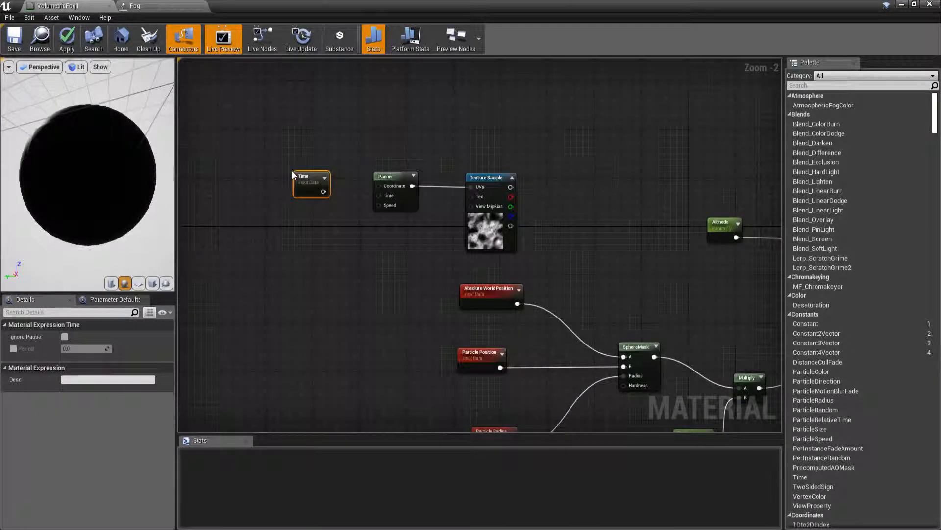
pyautogui.moveTo(323, 192); pyautogui.dragTo(379, 195)
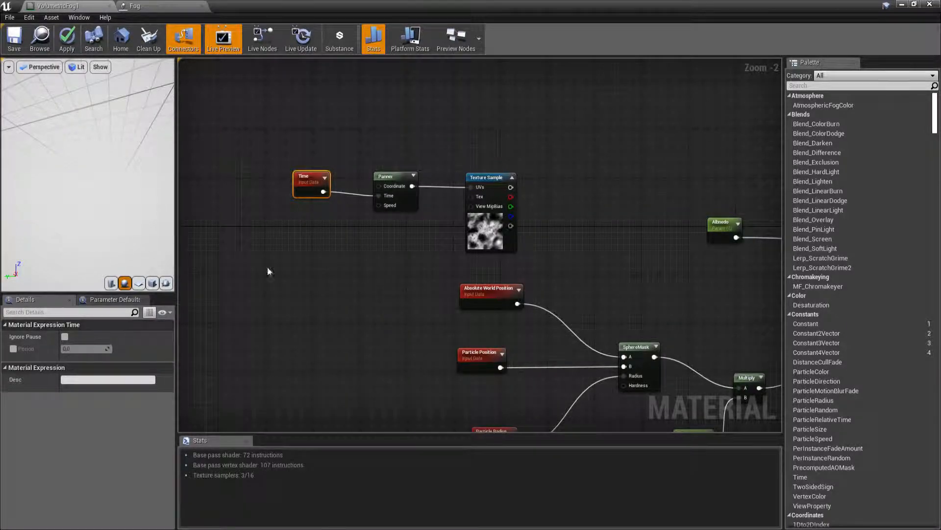
# Multiply the Texture Sample's output by SphereMask's output and feed the result into input A of the Extinction Multiply.
pyautogui.moveTo(408, 227); pyautogui.dragTo(310, 228, button='right')
pyautogui.moveTo(497, 255); pyautogui.dragTo(384, 210, button='right')
pyautogui.moveTo(326, 163); pyautogui.dragTo(549, 275)
pyautogui.write('multiply')
pyautogui.press('Return')
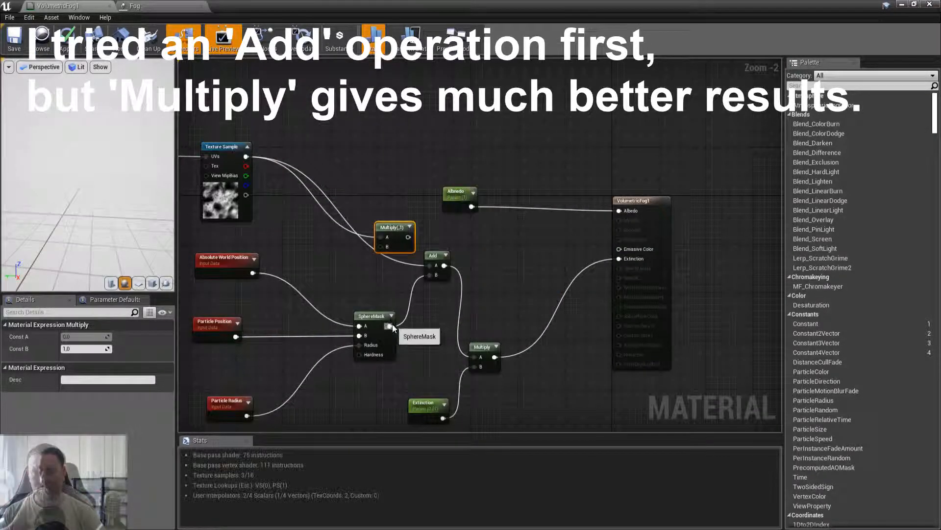
pyautogui.moveTo(390, 325); pyautogui.dragTo(475, 357)
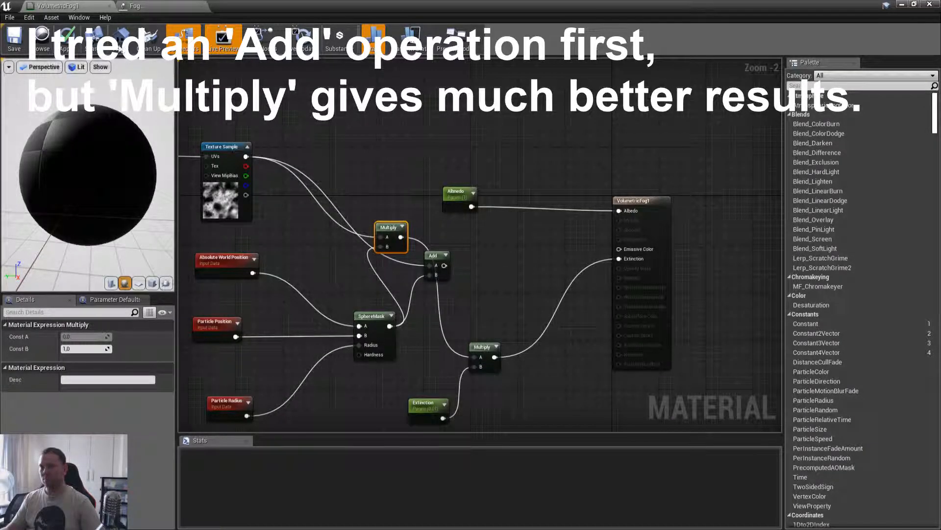
# Save the VolumetricFog1 material and examine the noise-textured fog in the level viewport.
pyautogui.click(15, 40)
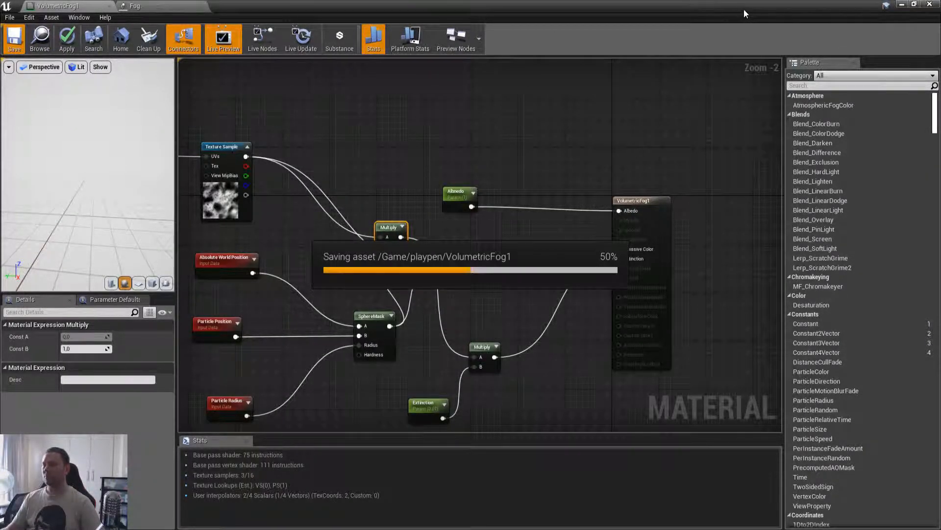
pyautogui.doubleClick(669, 3)
pyautogui.moveTo(441, 245); pyautogui.dragTo(432, 247, button='right')
pyautogui.doubleClick(860, 96)
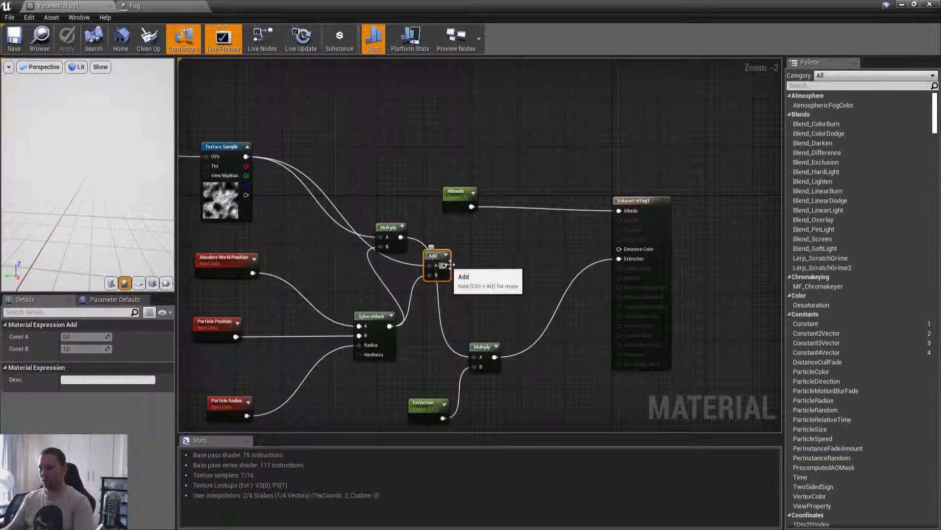
# Remove the unused Add node and move the noise Multiply into its place above SphereMask.
pyautogui.hotkey('ctrl', 'z')
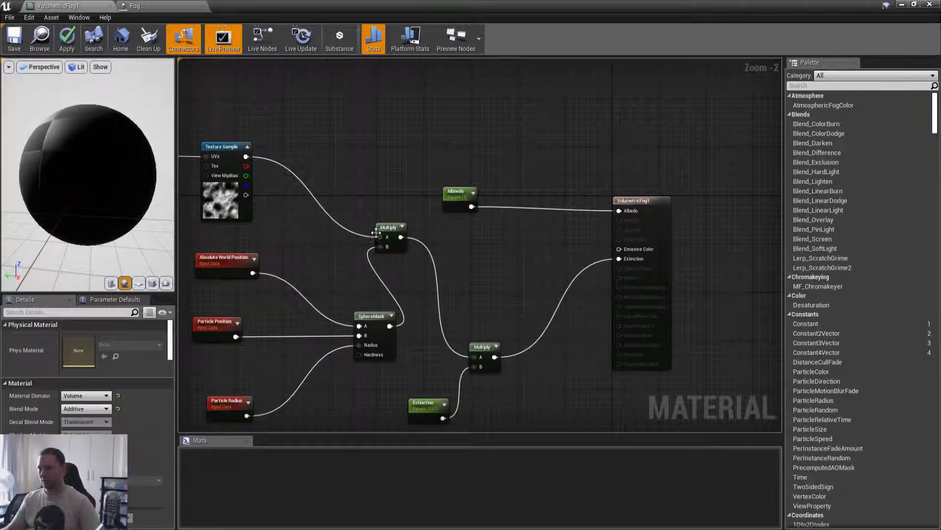
pyautogui.moveTo(389, 227); pyautogui.dragTo(414, 262)
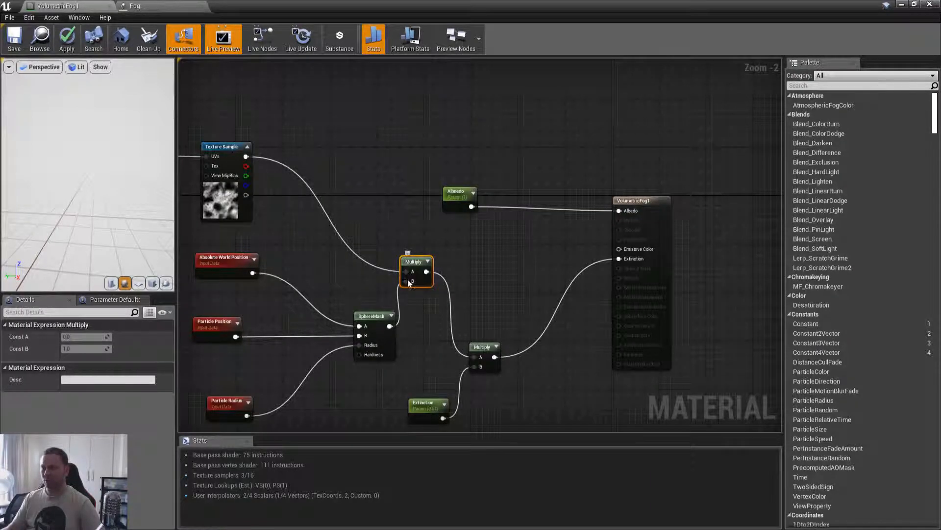
pyautogui.moveTo(335, 261); pyautogui.dragTo(396, 248, button='right')
# Try Extinction default values of 0.1 and 0.05 while comparing the fog density in the level viewport.
pyautogui.doubleClick(487, 4)
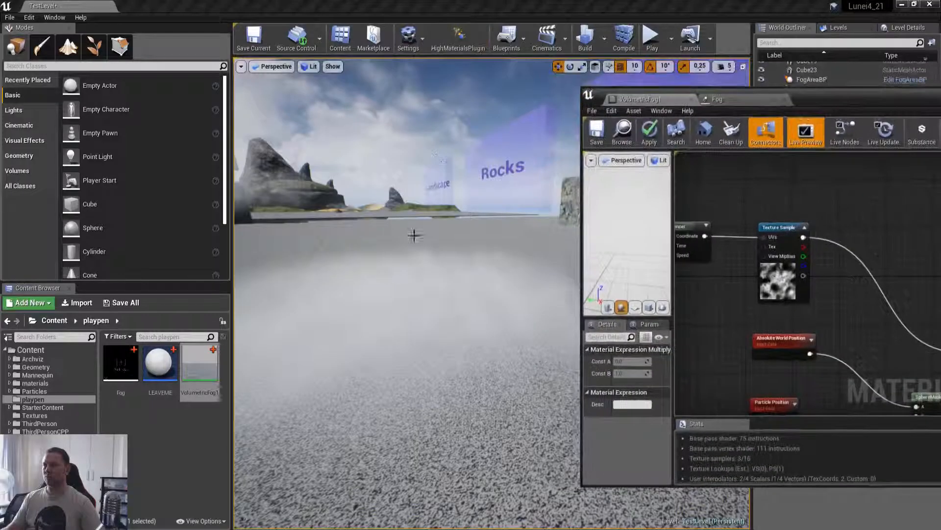
pyautogui.moveTo(756, 326); pyautogui.dragTo(680, 202, button='right')
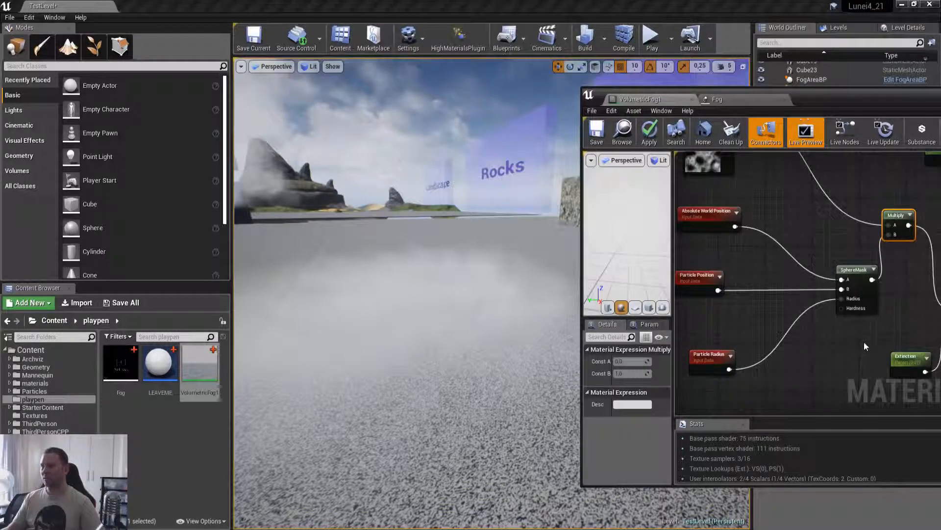
pyautogui.moveTo(864, 342); pyautogui.dragTo(761, 275, button='right')
pyautogui.click(809, 297)
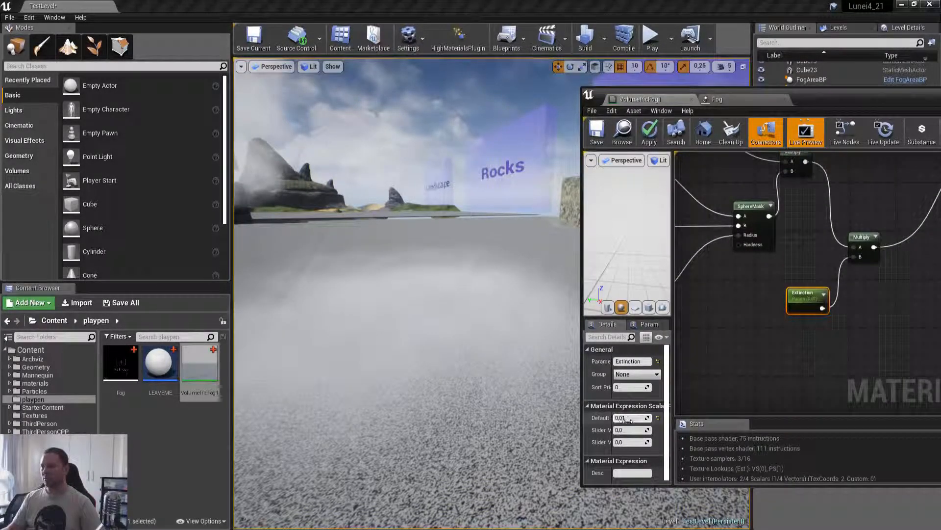
pyautogui.write('0.1')
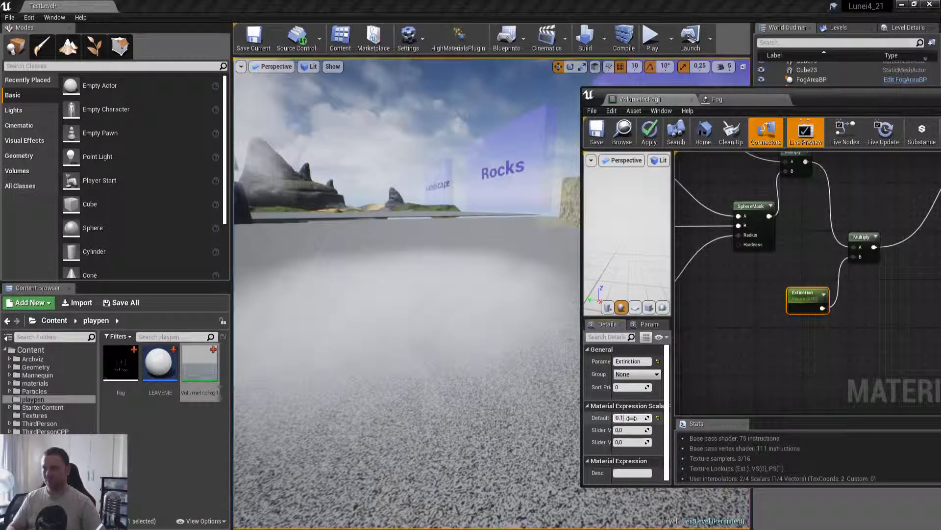
pyautogui.press('Return')
pyautogui.moveTo(463, 399); pyautogui.dragTo(500, 398, button='right')
pyautogui.click(635, 419)
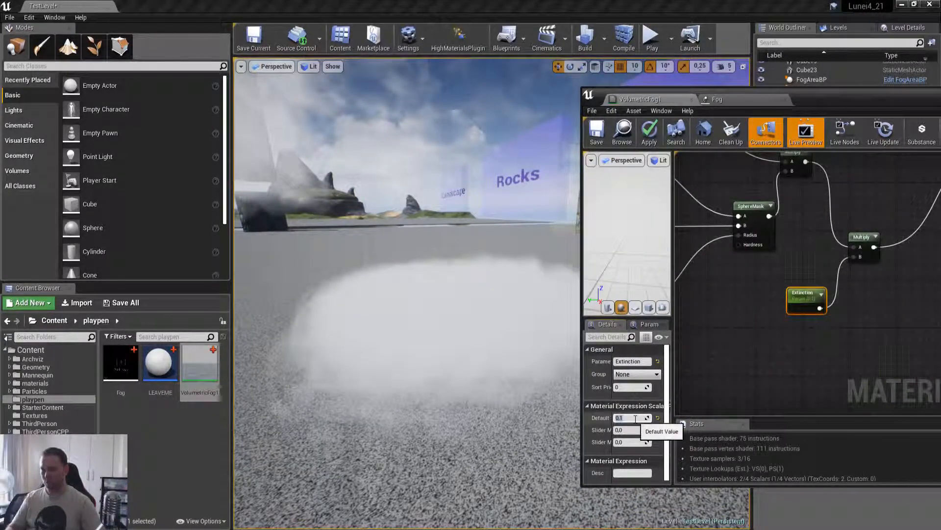
pyautogui.write('0.05')
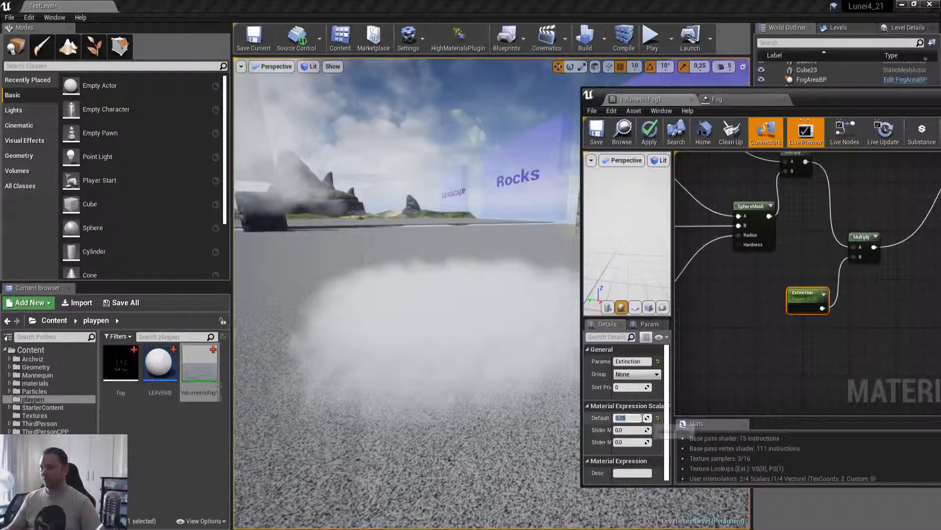
# Set the Extinction parameter's default to 0.01, check the fog in the level and save the material.
pyautogui.write('0,01')
pyautogui.press('Return')
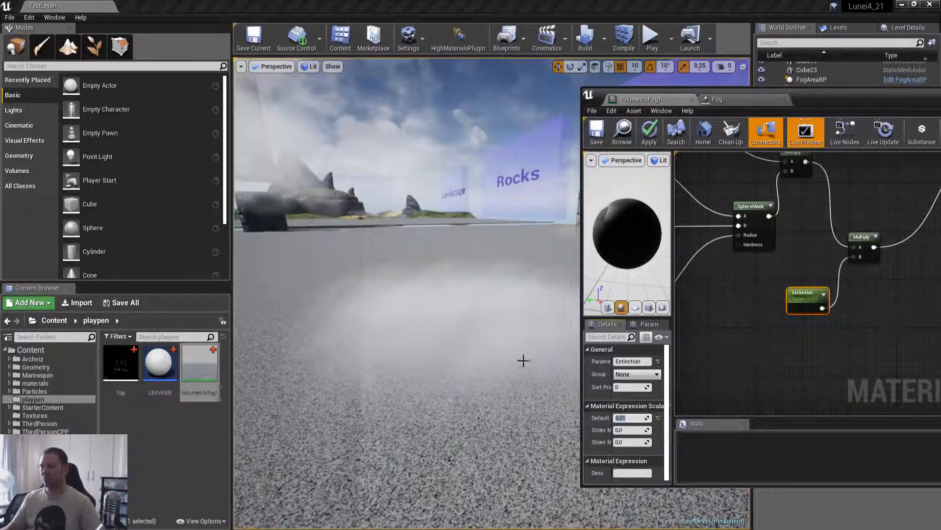
pyautogui.moveTo(541, 374); pyautogui.dragTo(550, 378, button='right')
pyautogui.click(597, 131)
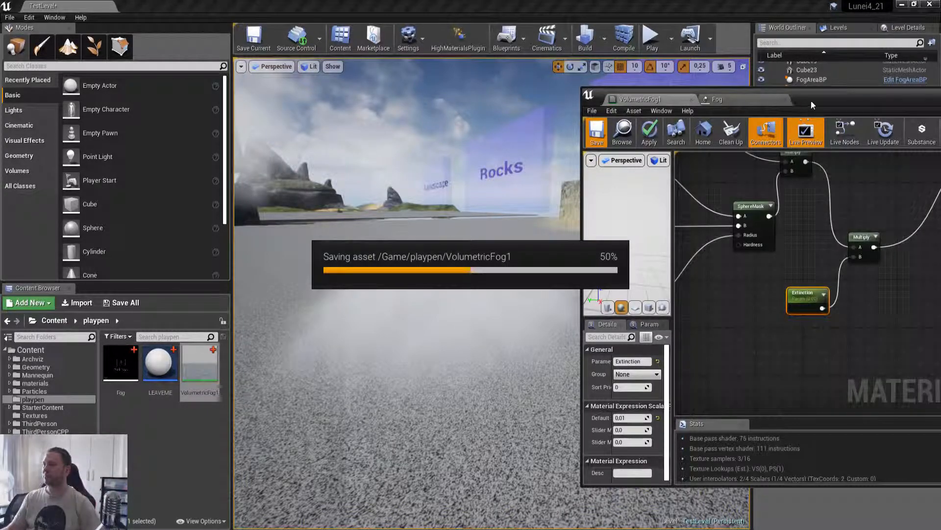
# Duplicate the Fog emitter twice in the level so the fog covers a wider area of ground.
pyautogui.moveTo(858, 96); pyautogui.dragTo(463, 112)
pyautogui.click(654, 109)
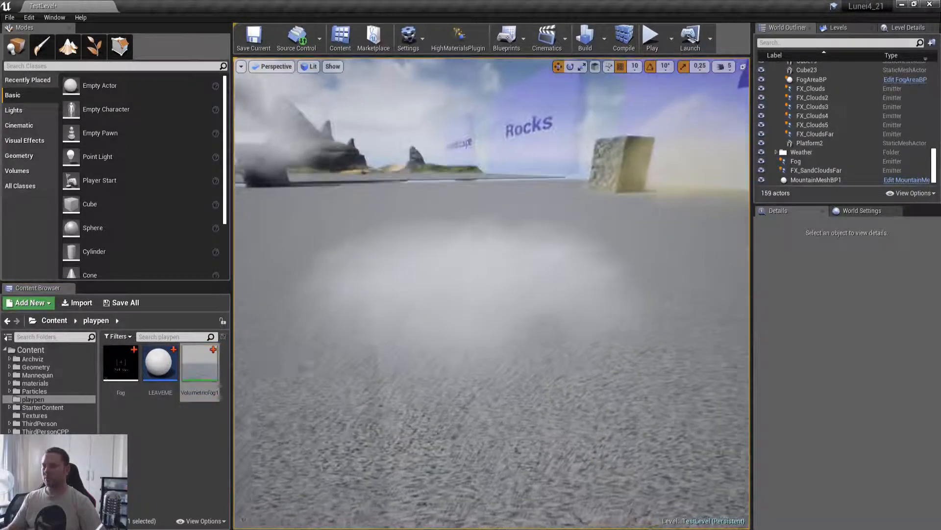
pyautogui.moveTo(492, 293); pyautogui.dragTo(449, 289, button='right')
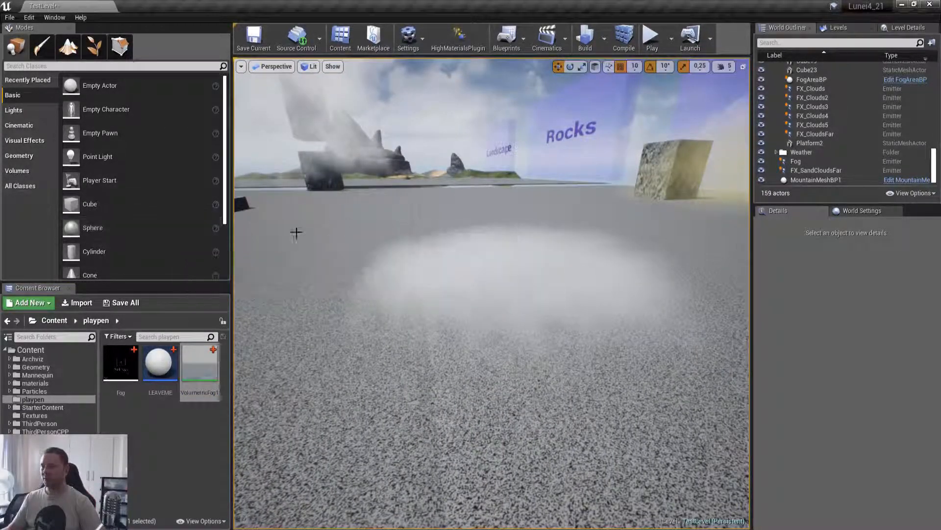
pyautogui.press('w')
pyautogui.moveTo(611, 126)
pyautogui.mouseDown(button='right')
pyautogui.moveTo(574, 162)
pyautogui.moveTo(451, 98)
pyautogui.moveTo(382, 113)
pyautogui.moveTo(260, 98)
pyautogui.moveTo(601, 141)
pyautogui.mouseUp(button='right')
pyautogui.click(544, 234)
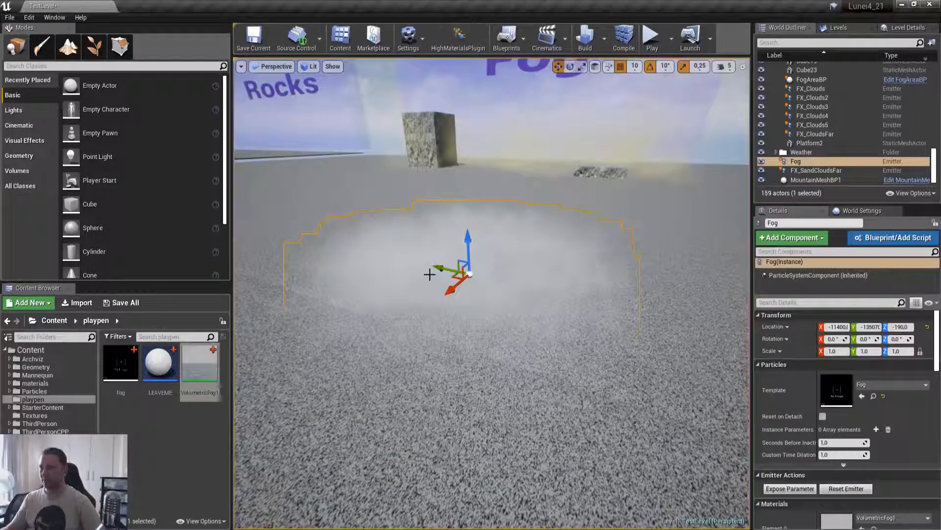
pyautogui.keyDown('alt'); pyautogui.moveTo(439, 268); pyautogui.dragTo(468, 370); pyautogui.keyUp('alt')
pyautogui.press('Escape')
pyautogui.moveTo(597, 357); pyautogui.dragTo(615, 323, button='right')
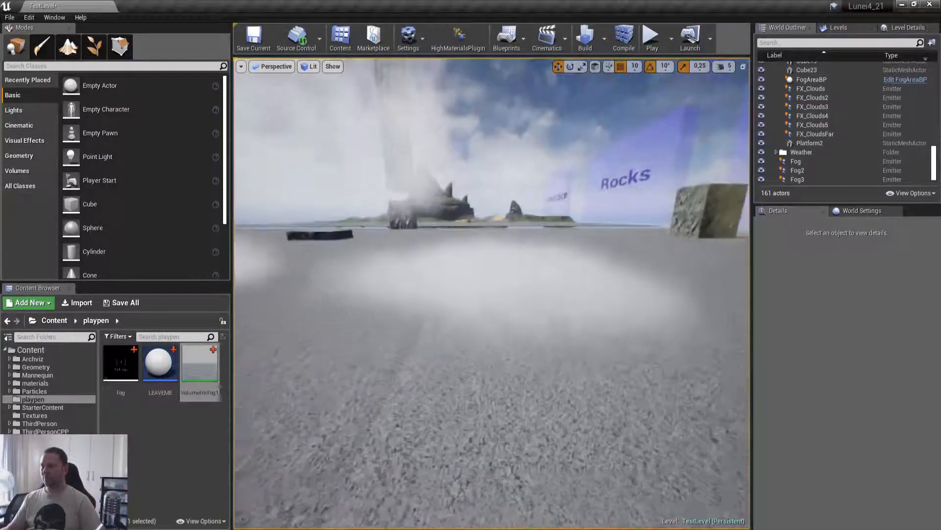
# Play the level full screen and walk the character through the fog to examine it, ending the play session when finished.
pyautogui.press('F11')
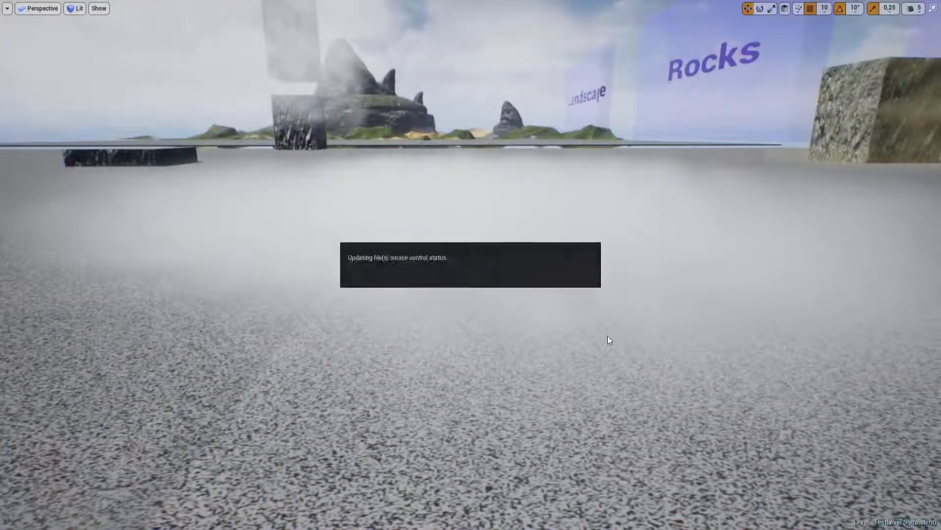
pyautogui.hotkey('alt', 'p')
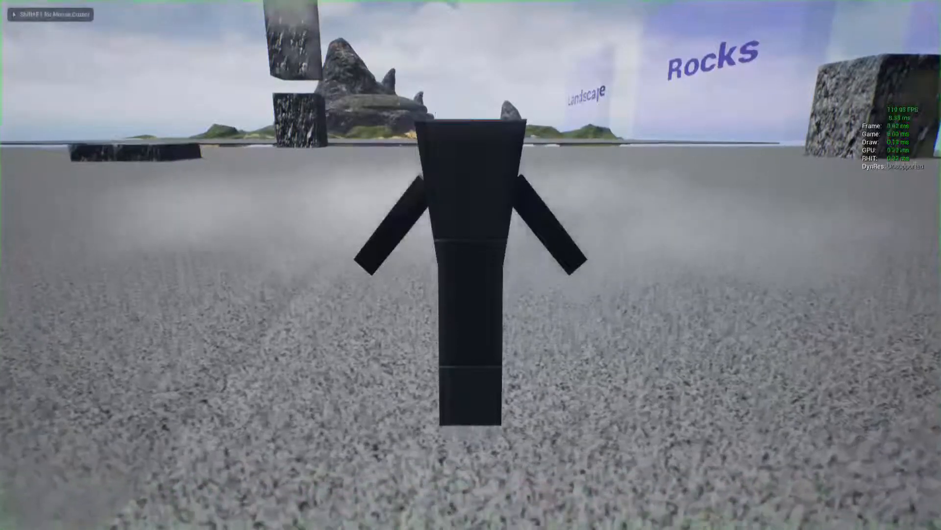
pyautogui.press('F5')
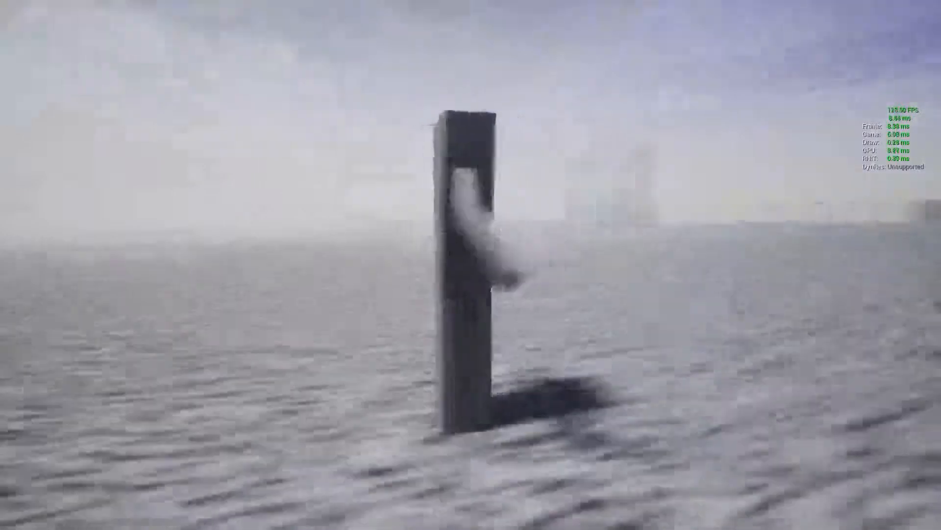
pyautogui.press('w')
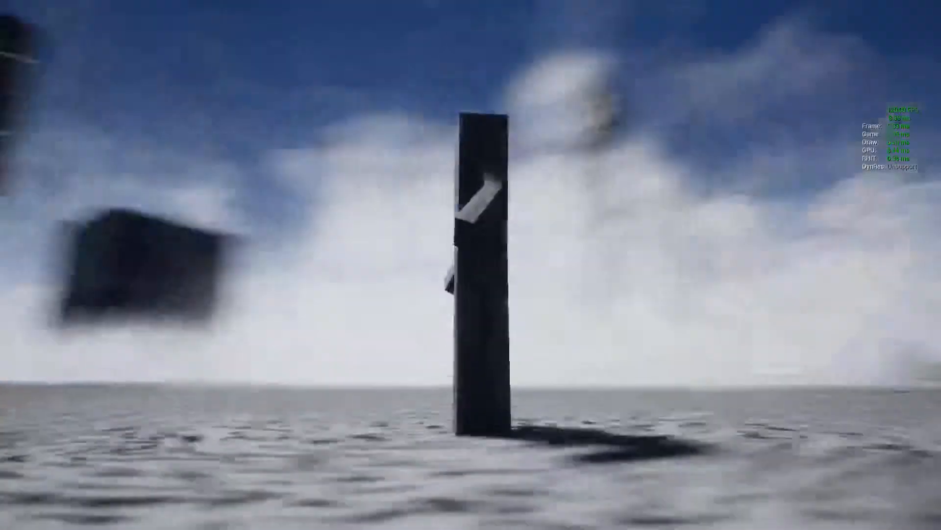
pyautogui.press('w')
pyautogui.press('w')
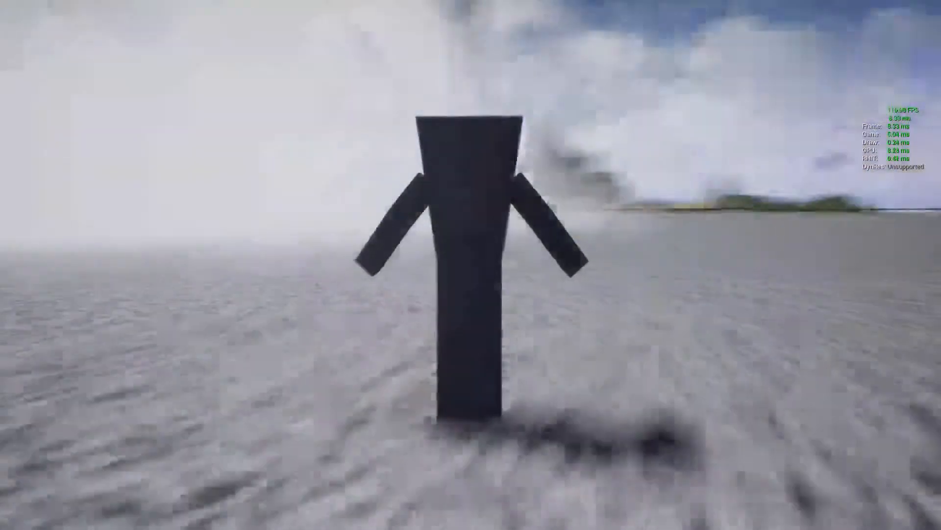
pyautogui.press('w')
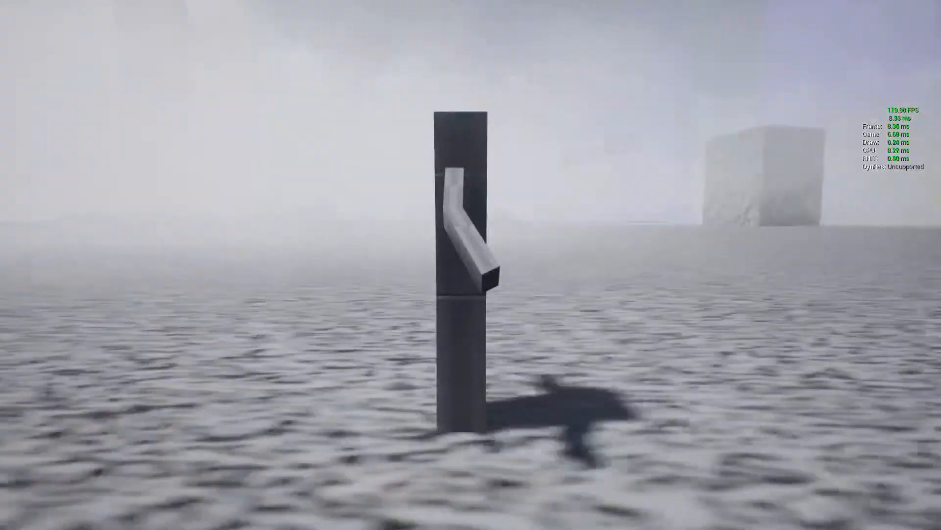
pyautogui.press('F11')
pyautogui.press('Escape')
pyautogui.moveTo(532, 240); pyautogui.dragTo(532, 279, button='right')
pyautogui.moveTo(342, 284)
pyautogui.mouseDown(button='right')
pyautogui.moveTo(245, 302)
pyautogui.moveTo(358, 290)
pyautogui.moveTo(341, 284)
pyautogui.mouseUp(button='right')
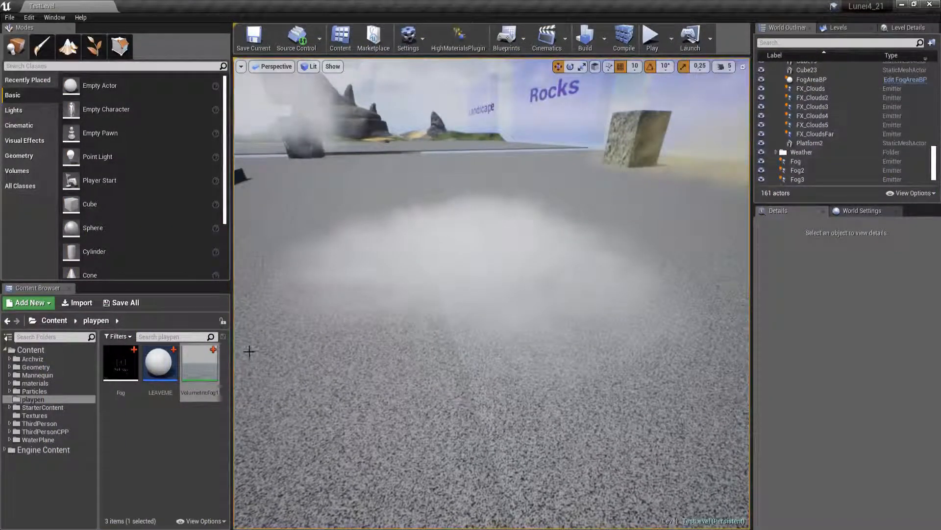
# Add a Dynamic Parameter node above the albedo parameter in the VolumetricFog1 material graph.
pyautogui.moveTo(0, 66); pyautogui.dragTo(728, 90)
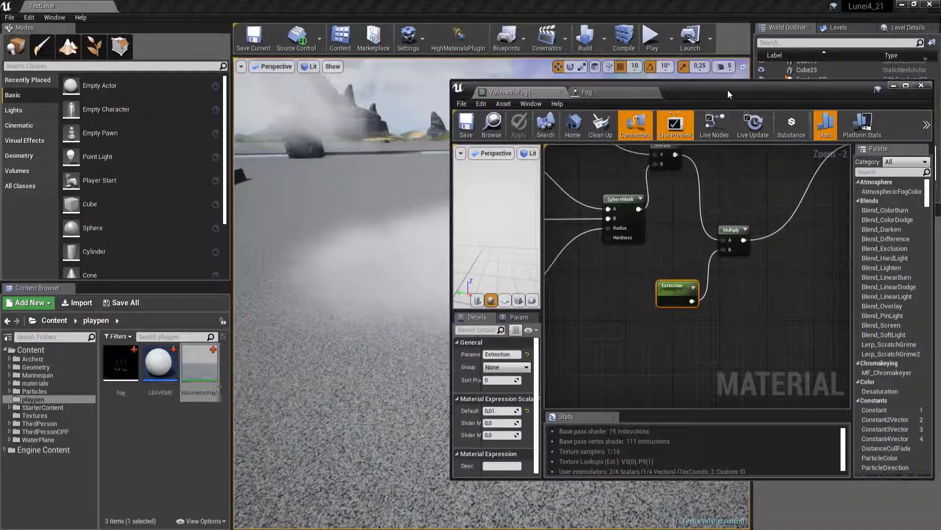
pyautogui.doubleClick(808, 90)
pyautogui.moveTo(484, 147); pyautogui.dragTo(535, 344, button='right')
pyautogui.moveTo(450, 188); pyautogui.dragTo(483, 254, button='right')
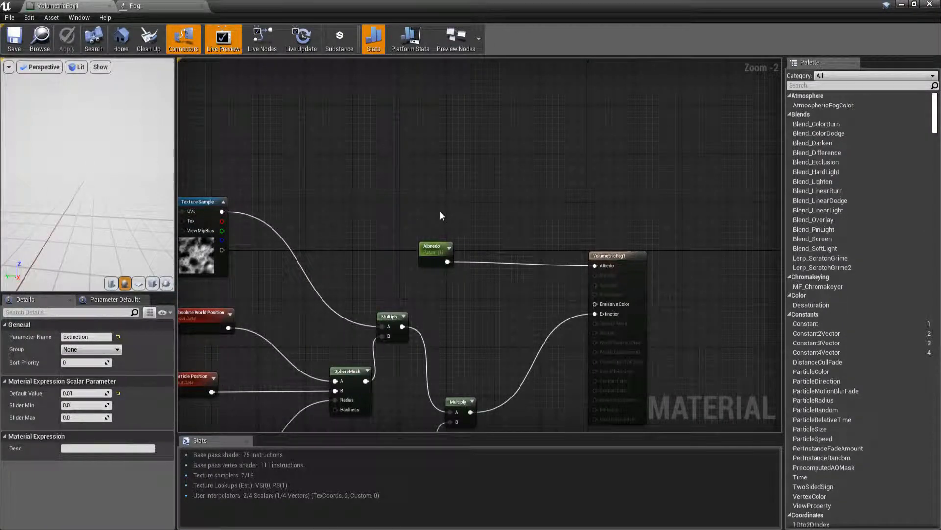
pyautogui.rightClick(425, 162)
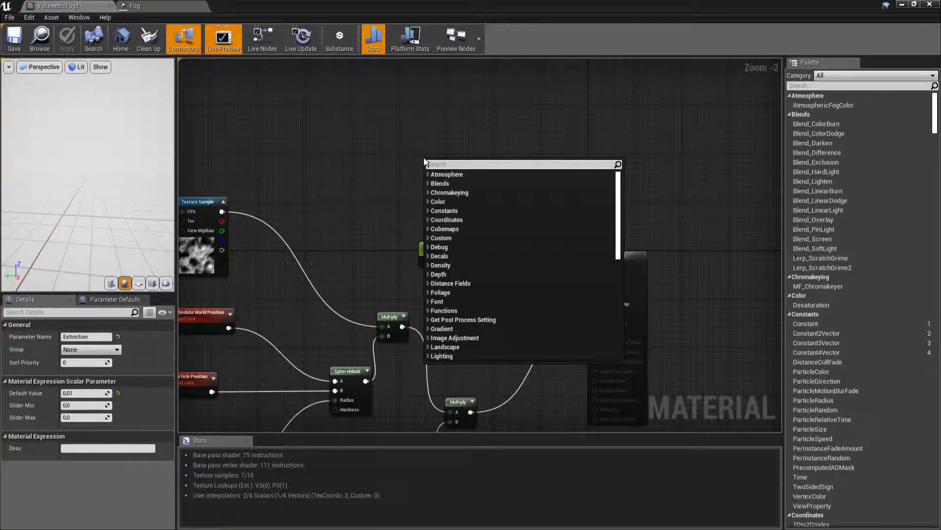
pyautogui.write('dyna')
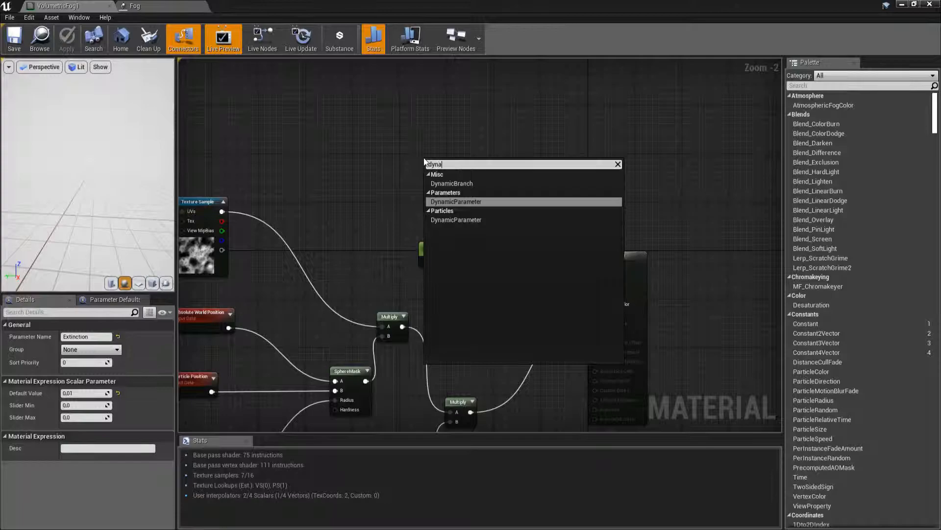
pyautogui.click(469, 202)
# Create a MakeFloat4 node and feed its X, Y and Z inputs from Param1, Param2 and Param3 of the Dynamic Parameter.
pyautogui.moveTo(473, 167); pyautogui.dragTo(454, 147)
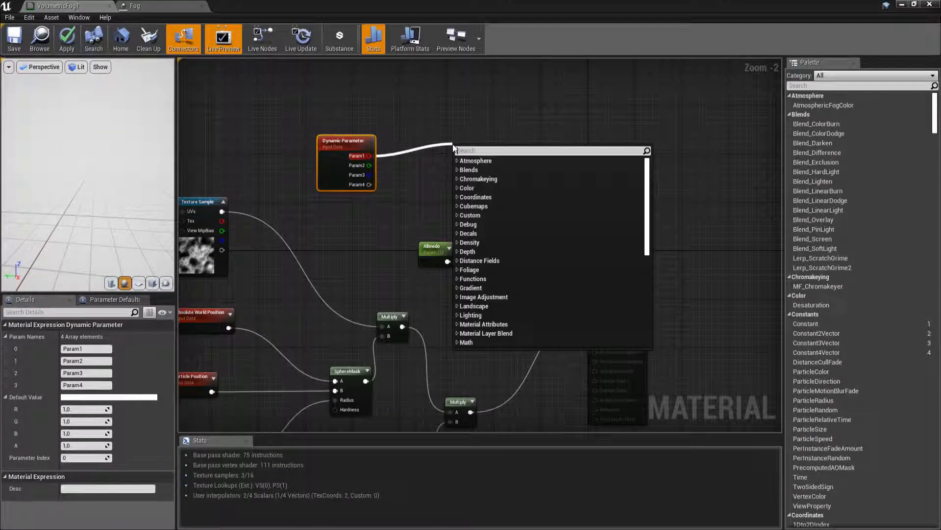
pyautogui.write('make flo')
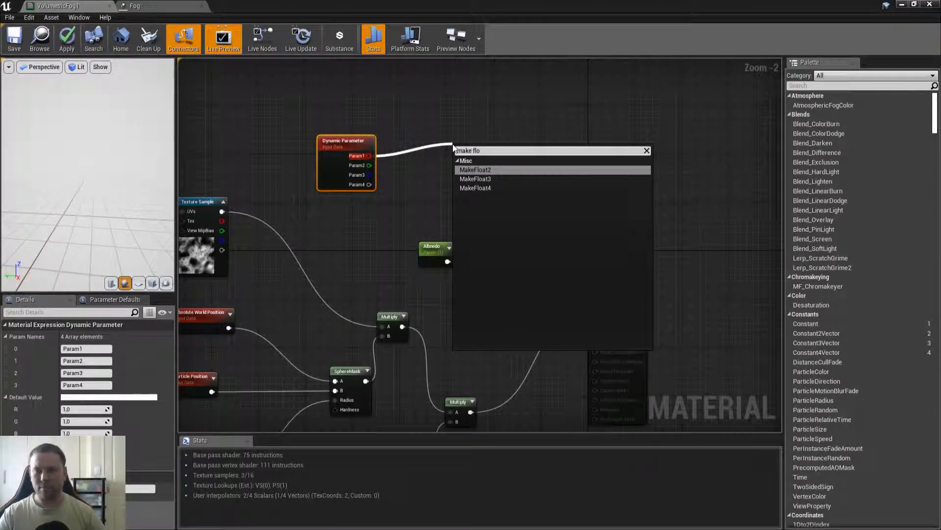
pyautogui.press('Down')
pyautogui.press('Return')
pyautogui.moveTo(368, 165); pyautogui.dragTo(459, 168)
pyautogui.moveTo(369, 175); pyautogui.dragTo(546, 210)
pyautogui.click(462, 257)
pyautogui.moveTo(448, 261); pyautogui.dragTo(515, 244)
pyautogui.click(570, 236)
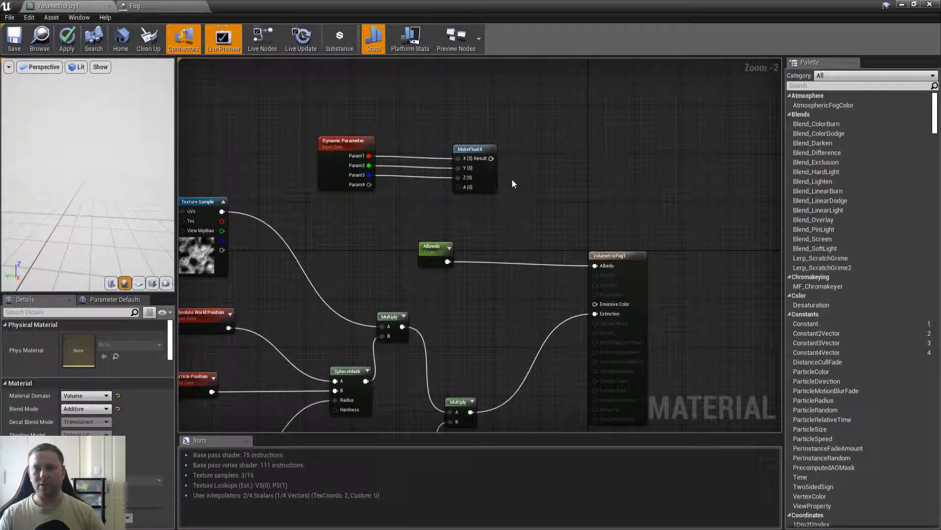
# Try adding a Dynamic parameter module to the Fog particle emitter, removing it again and saving the particle system.
pyautogui.click(347, 144)
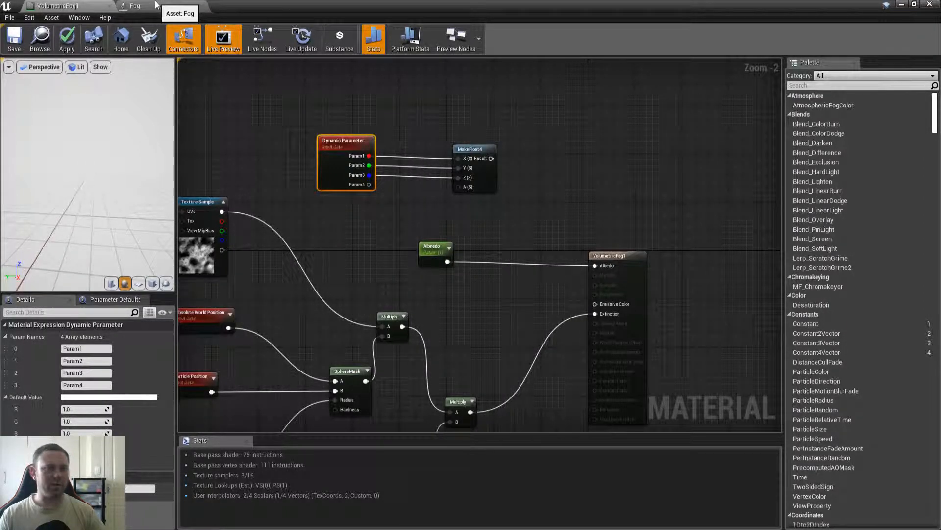
pyautogui.click(156, 5)
pyautogui.rightClick(308, 219)
pyautogui.moveTo(333, 388)
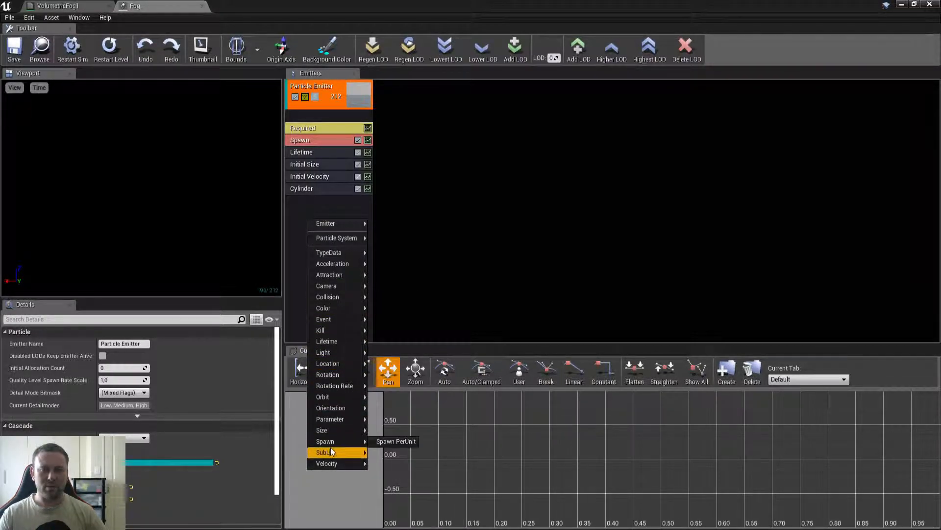
pyautogui.moveTo(334, 421)
pyautogui.click(402, 419)
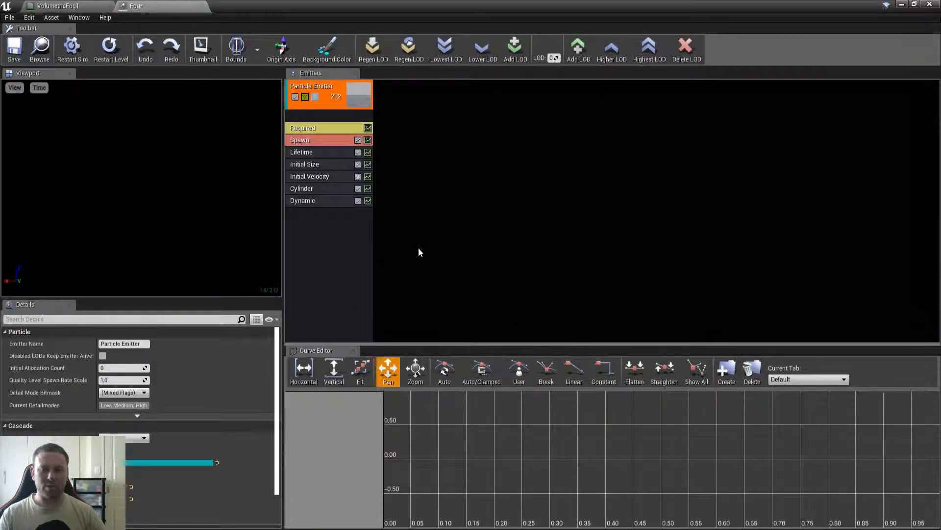
pyautogui.click(333, 201)
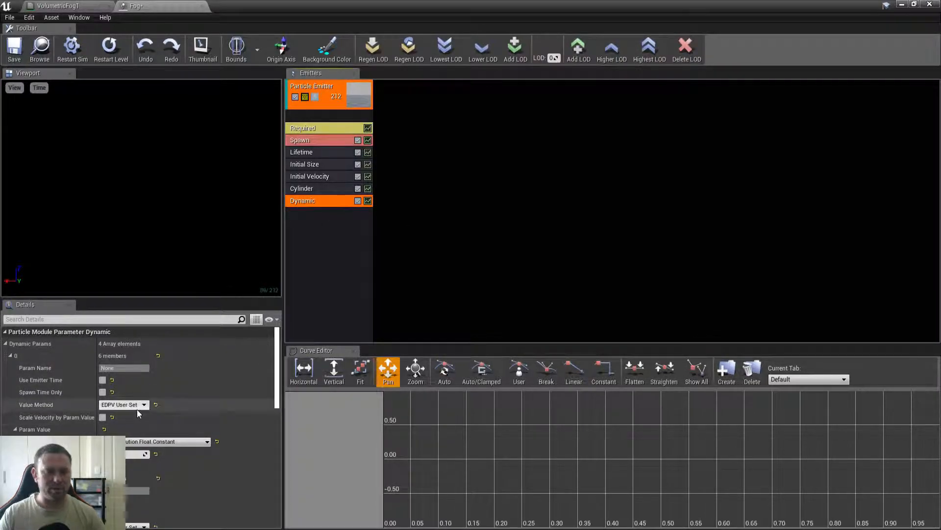
pyautogui.press('Delete')
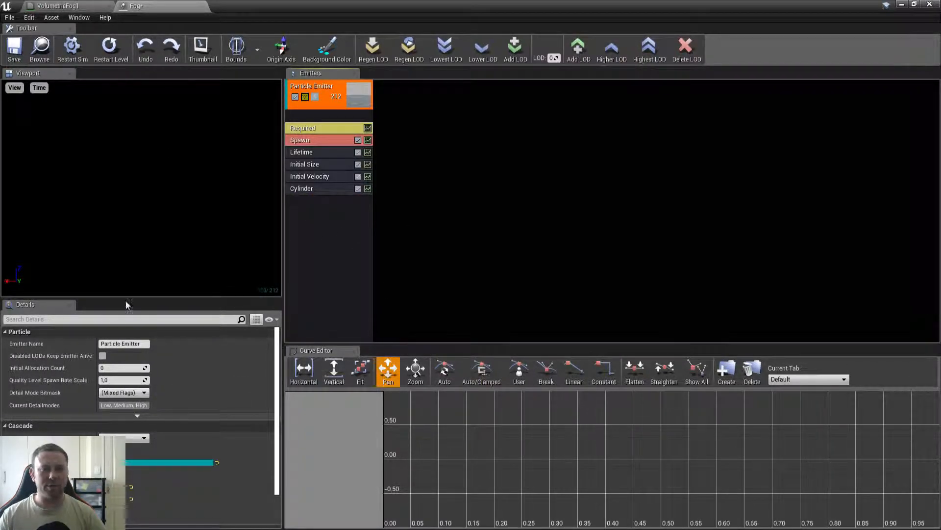
pyautogui.hotkey('ctrl', 's')
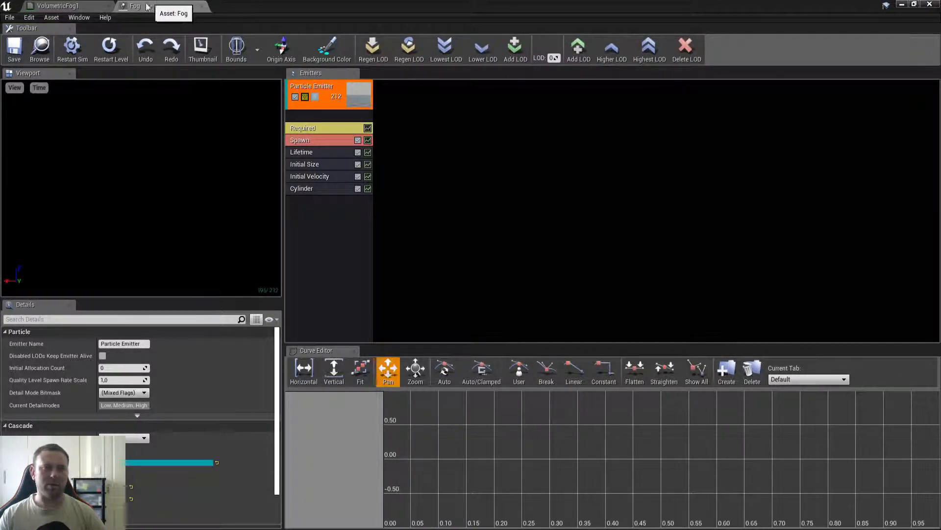
# Delete the Dynamic Parameter and MakeFloat4 nodes from the VolumetricFog1 graph and save the material.
pyautogui.click(57, 6)
pyautogui.moveTo(528, 204); pyautogui.dragTo(527, 206)
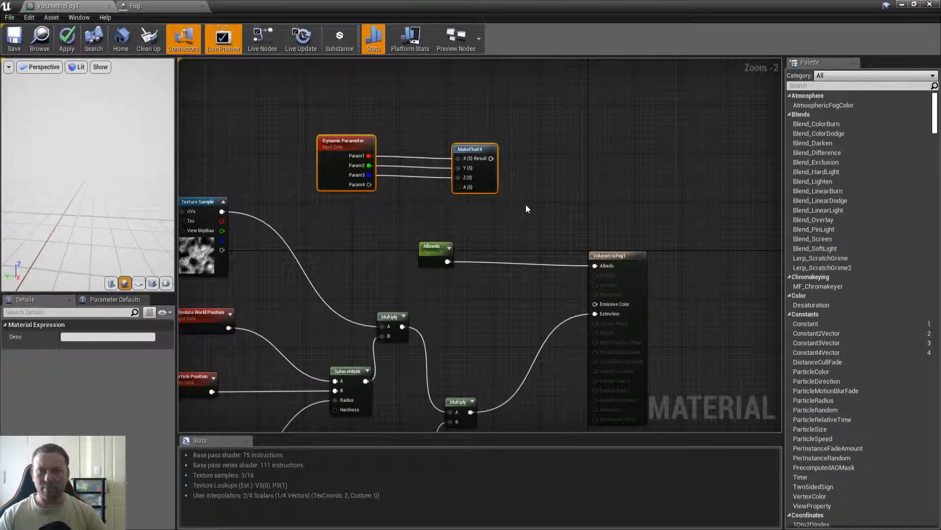
pyautogui.press('Delete')
pyautogui.moveTo(387, 168); pyautogui.dragTo(419, 178, button='right')
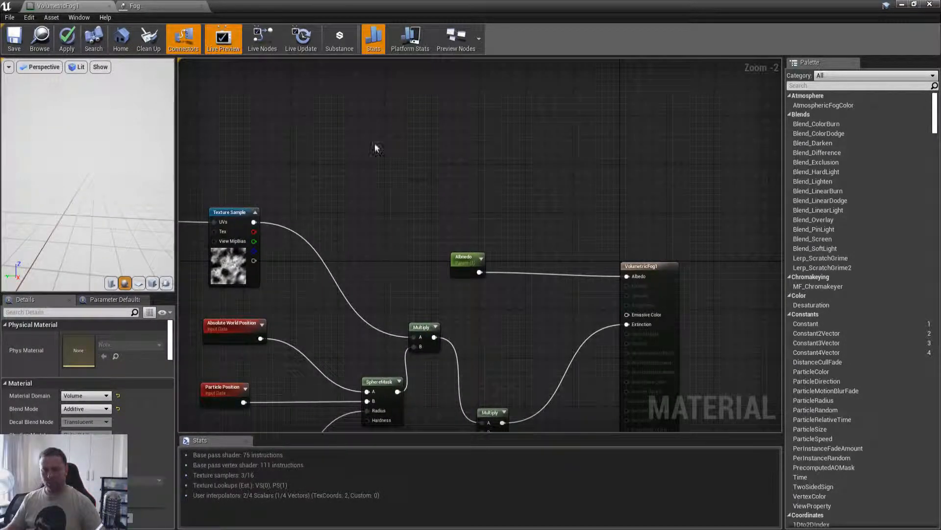
pyautogui.click(14, 37)
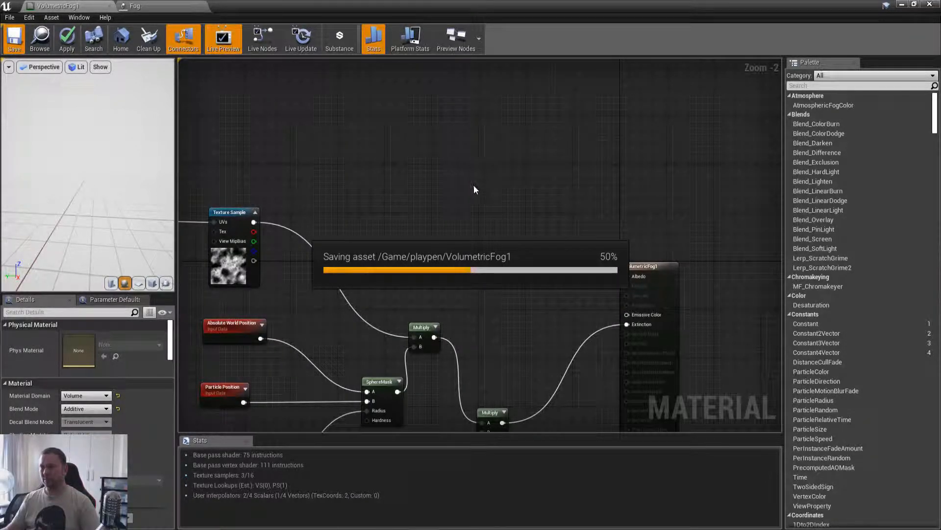
# Add a Constant3Vector above the albedo parameter and convert it to a parameter named Color.
pyautogui.click(443, 187)
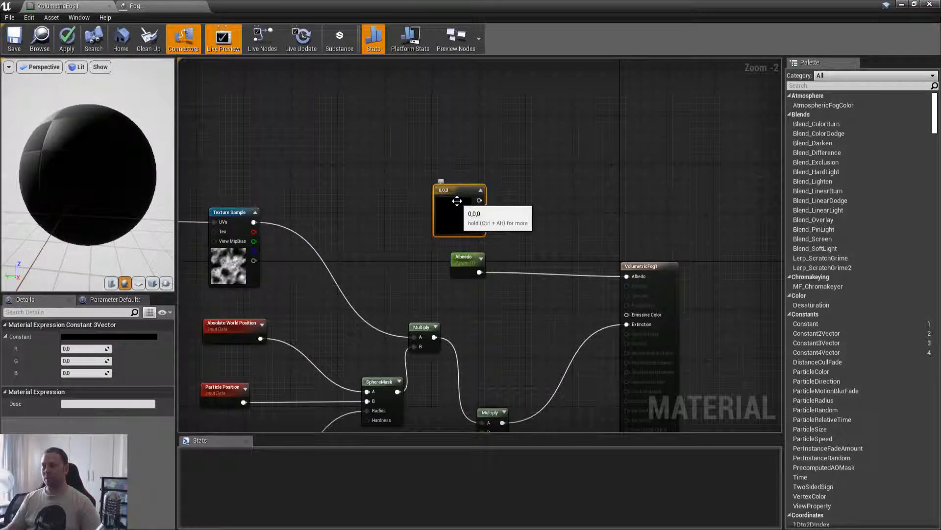
pyautogui.rightClick(444, 189)
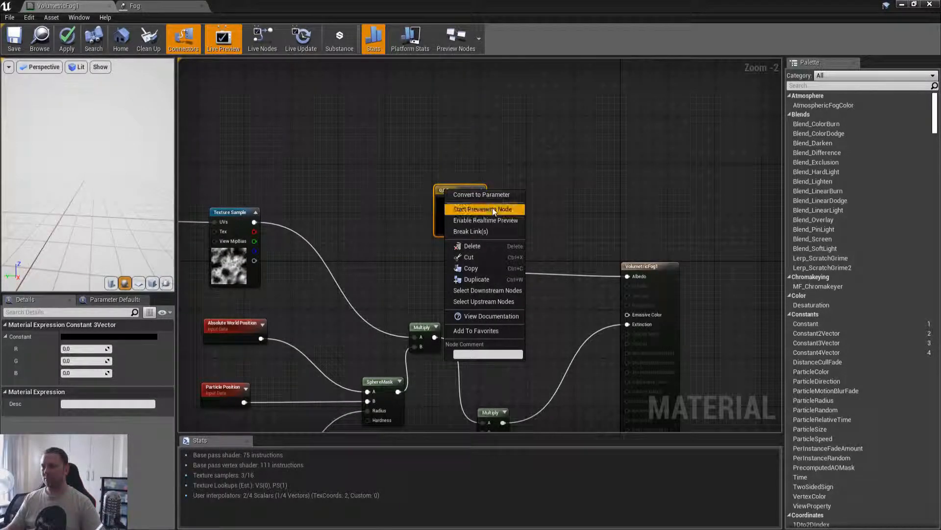
pyautogui.click(497, 193)
pyautogui.write('Color')
pyautogui.press('Return')
# Multiply the Color parameter by the albedo parameter and feed the result into the material's Albedo input.
pyautogui.moveTo(463, 188); pyautogui.dragTo(528, 230)
pyautogui.write('multiply')
pyautogui.press('Return')
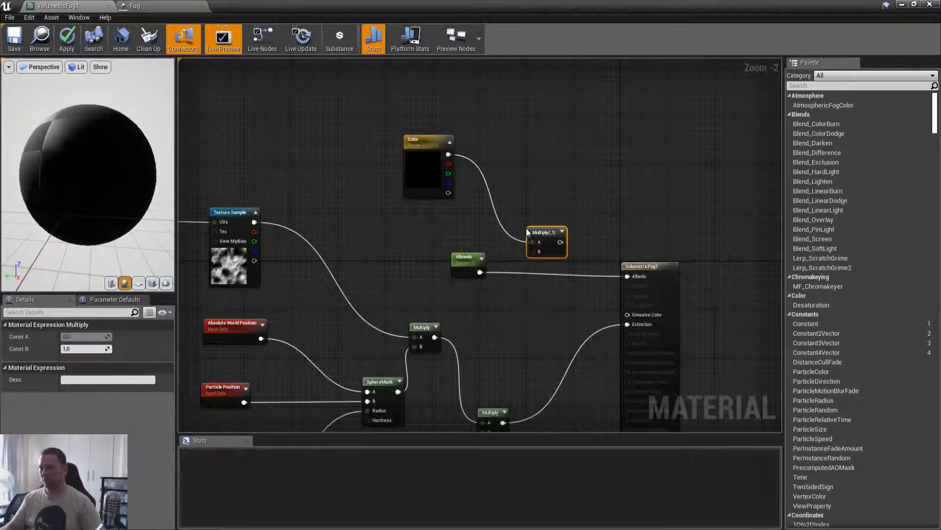
pyautogui.moveTo(480, 272); pyautogui.dragTo(627, 277)
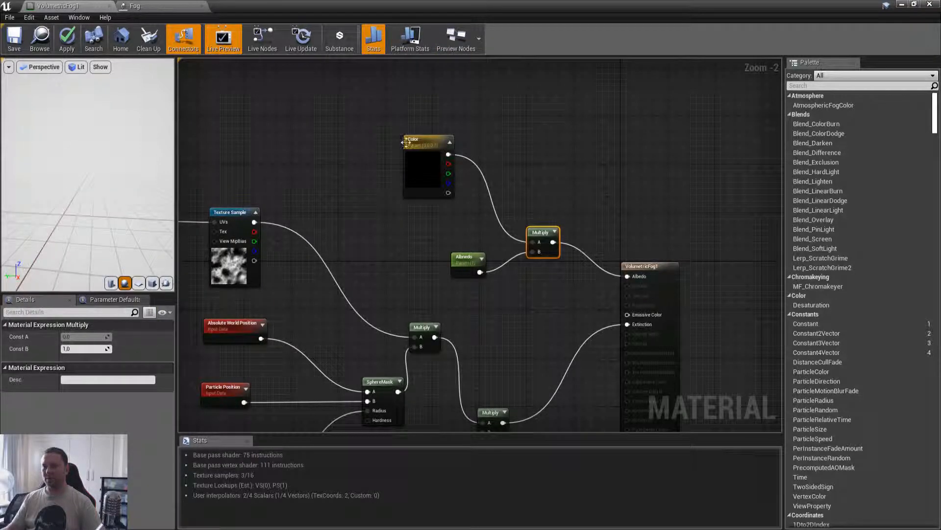
# Set the Color parameter's default R, G and B to 1 and save the VolumetricFog1 material.
pyautogui.click(422, 149)
pyautogui.click(95, 406)
pyautogui.write('1')
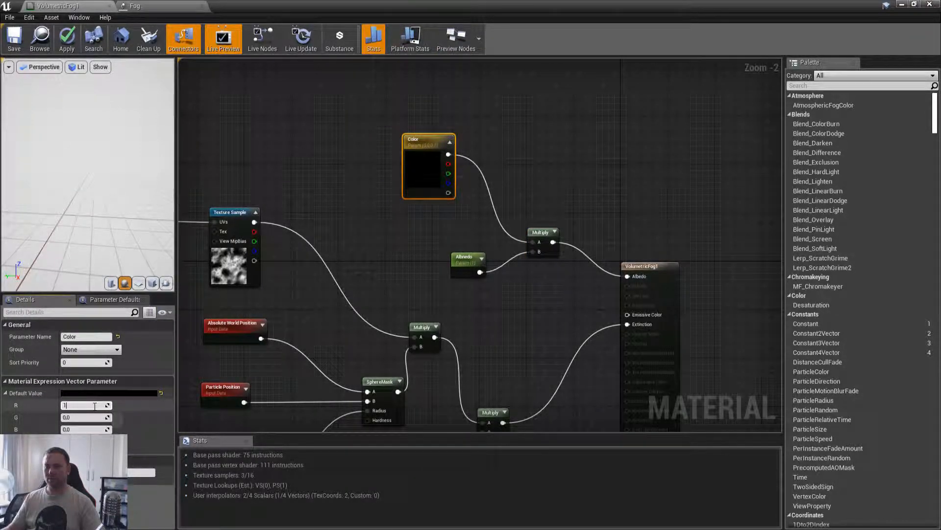
pyautogui.press('Tab')
pyautogui.write('1')
pyautogui.press('Tab')
pyautogui.write('1')
pyautogui.press('Return')
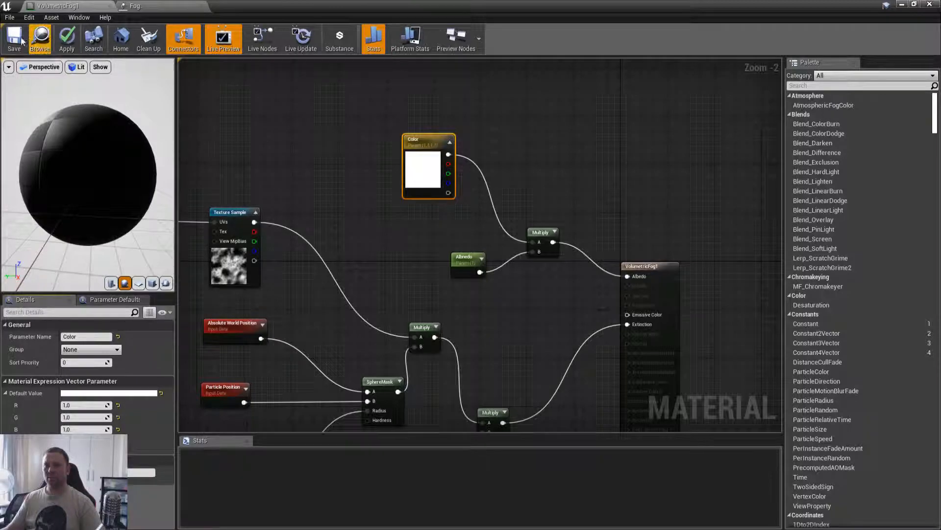
pyautogui.click(14, 37)
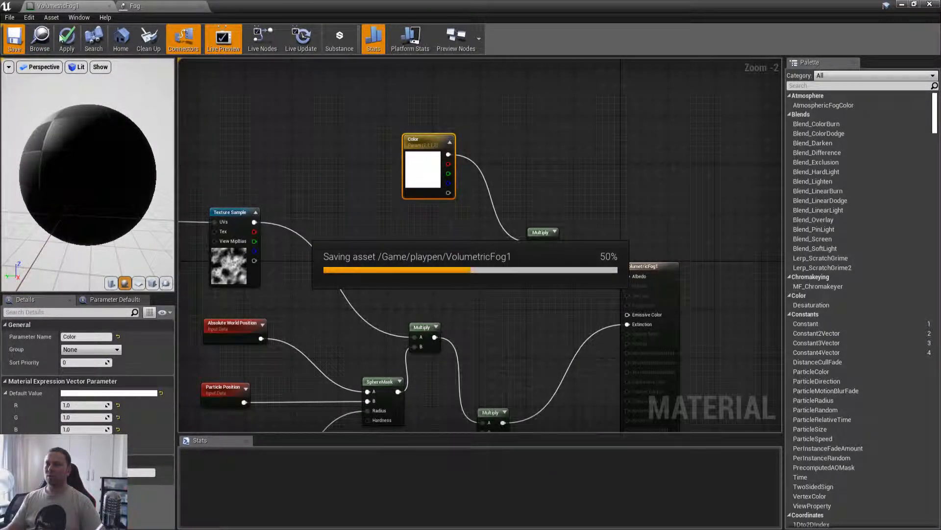
pyautogui.doubleClick(444, 2)
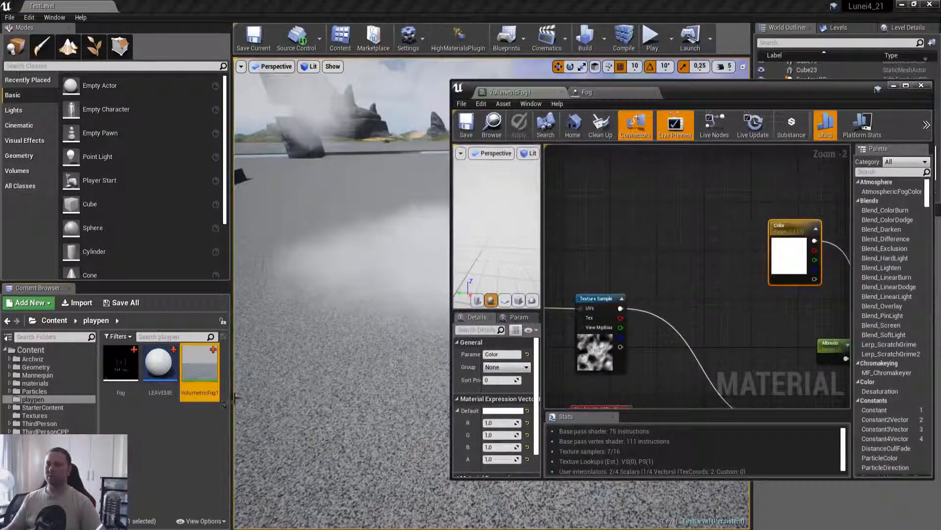
# Create a material instance from the VolumetricFog1 material in the playpen folder, keeping the suggested name.
pyautogui.rightClick(203, 370)
pyautogui.click(235, 136)
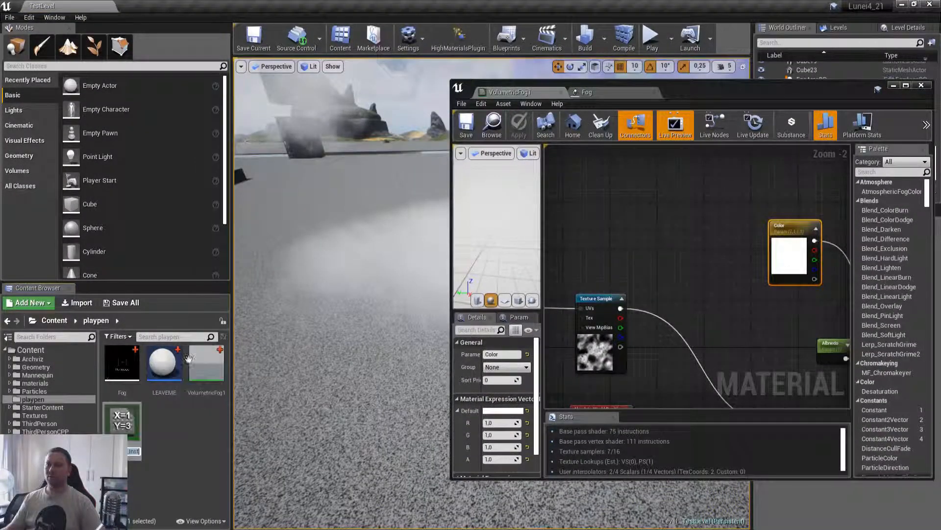
pyautogui.press('Return')
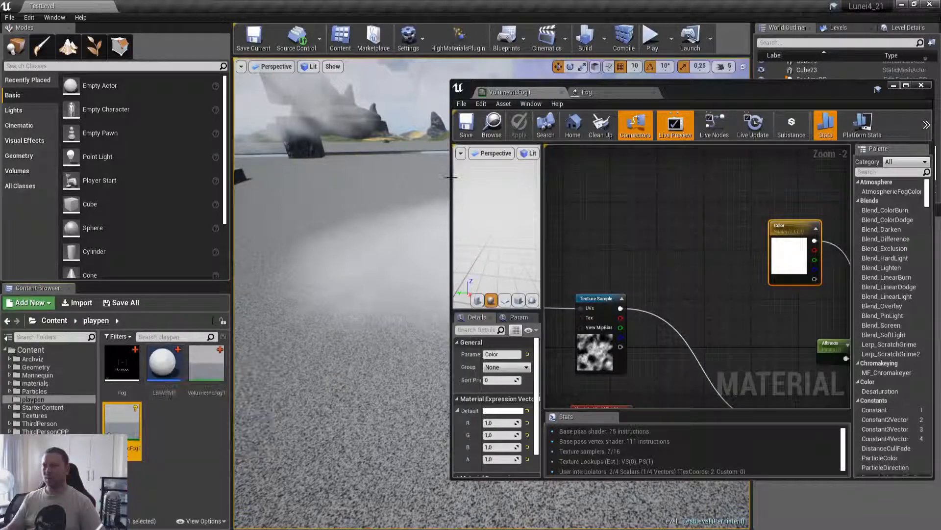
# Assign the new VolumetricFog1 instance as the material in the Fog emitter's Required module, save the particle system and close the editors.
pyautogui.click(594, 92)
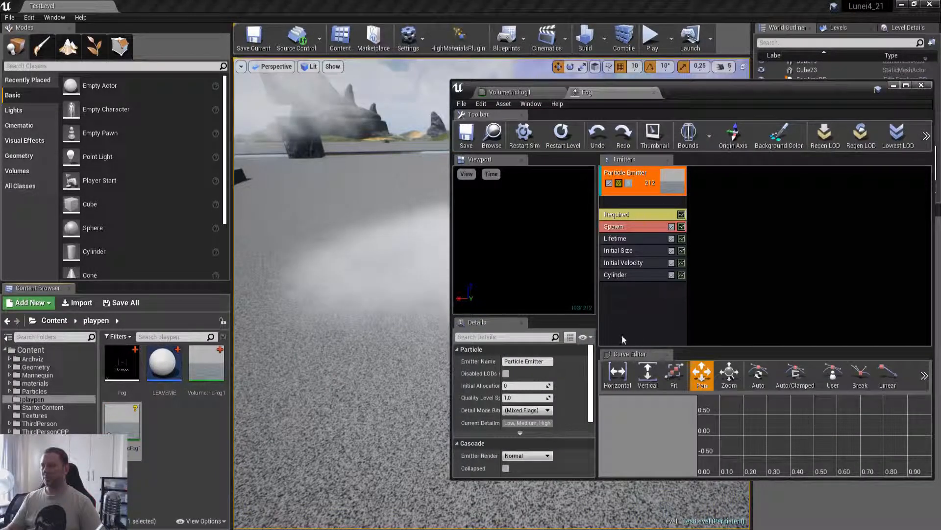
pyautogui.click(644, 214)
pyautogui.click(545, 381)
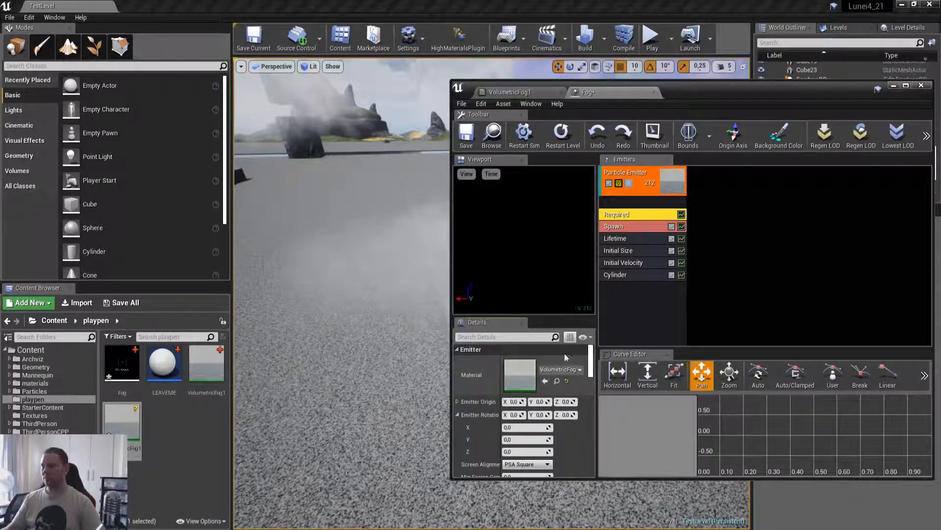
pyautogui.click(467, 133)
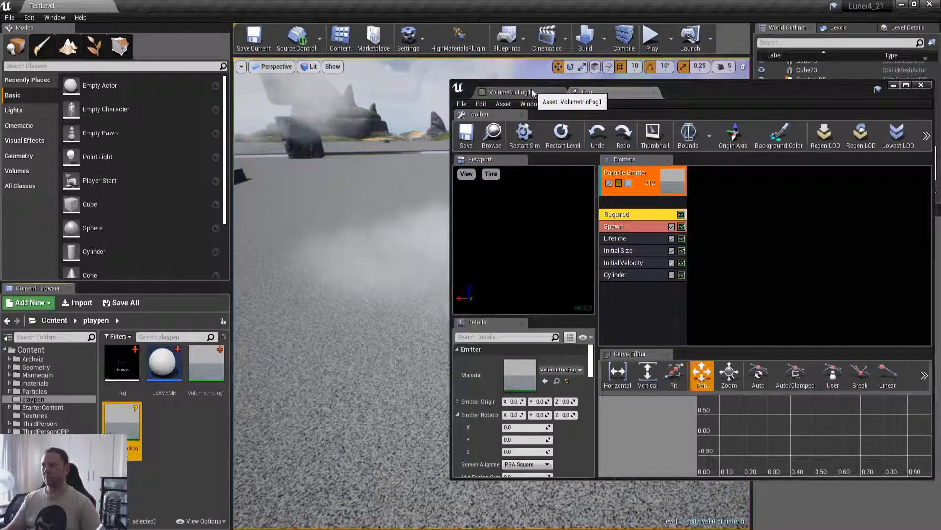
pyautogui.click(509, 92)
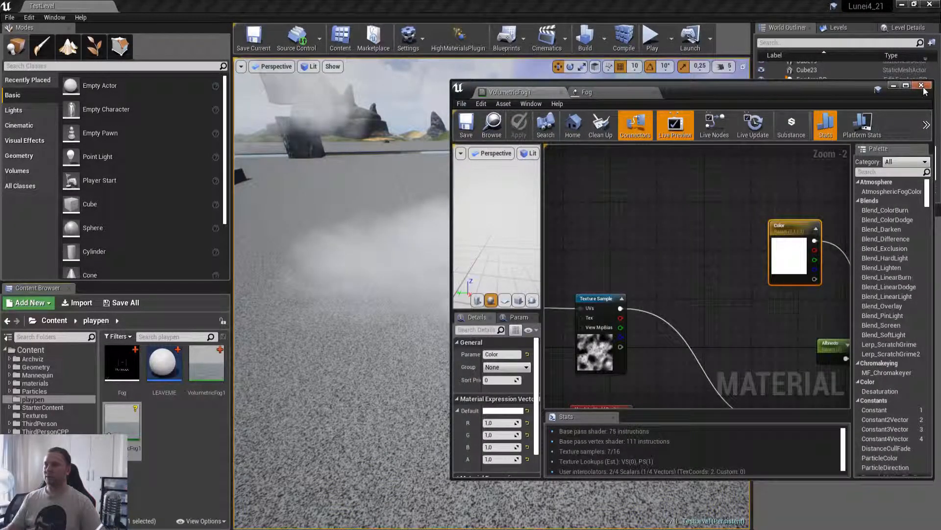
pyautogui.click(921, 86)
# Open the VolumetricFog1 instance, enable its Color parameter override and try a light red tint on the fog in the level.
pyautogui.doubleClick(122, 421)
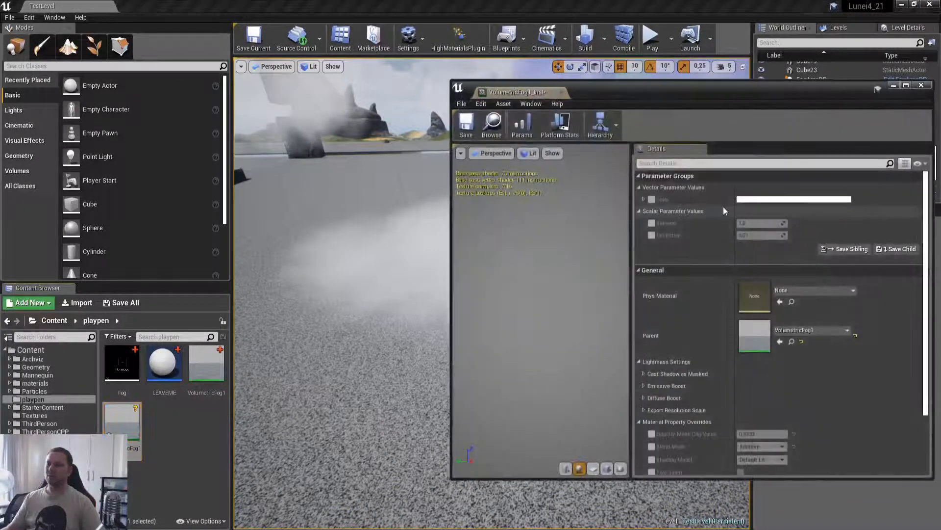
pyautogui.moveTo(676, 88); pyautogui.dragTo(827, 88)
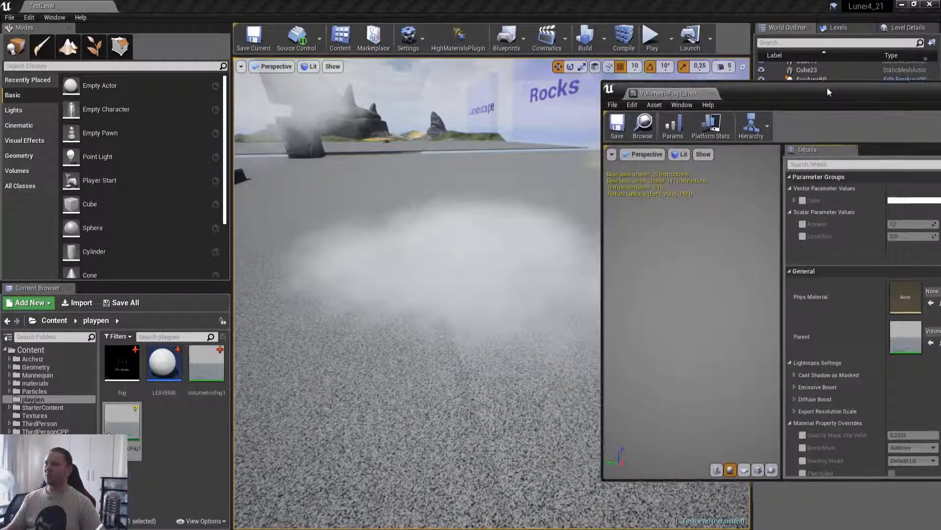
pyautogui.click(803, 200)
pyautogui.click(892, 202)
pyautogui.moveTo(736, 292); pyautogui.dragTo(781, 284)
pyautogui.moveTo(582, 282); pyautogui.dragTo(595, 287, button='right')
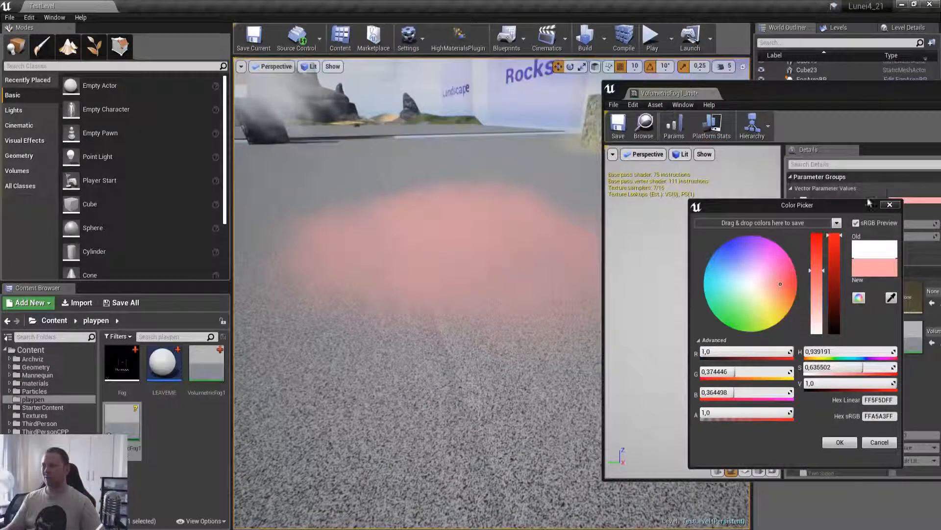
# Set the instance's Color to yellow, about R 1, G 0.91, B 0.28, save the instance and close its editor.
pyautogui.moveTo(765, 308)
pyautogui.mouseDown()
pyautogui.moveTo(755, 320)
pyautogui.moveTo(772, 311)
pyautogui.mouseUp()
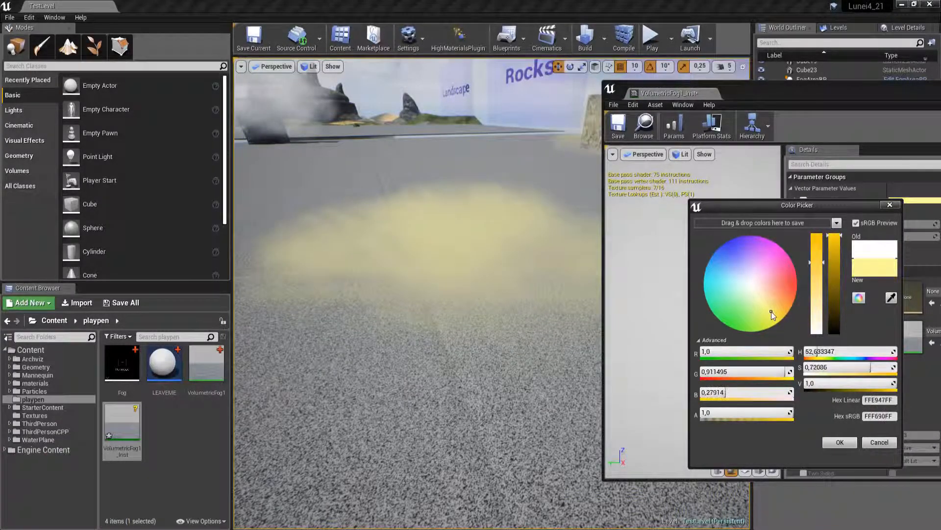
pyautogui.click(840, 442)
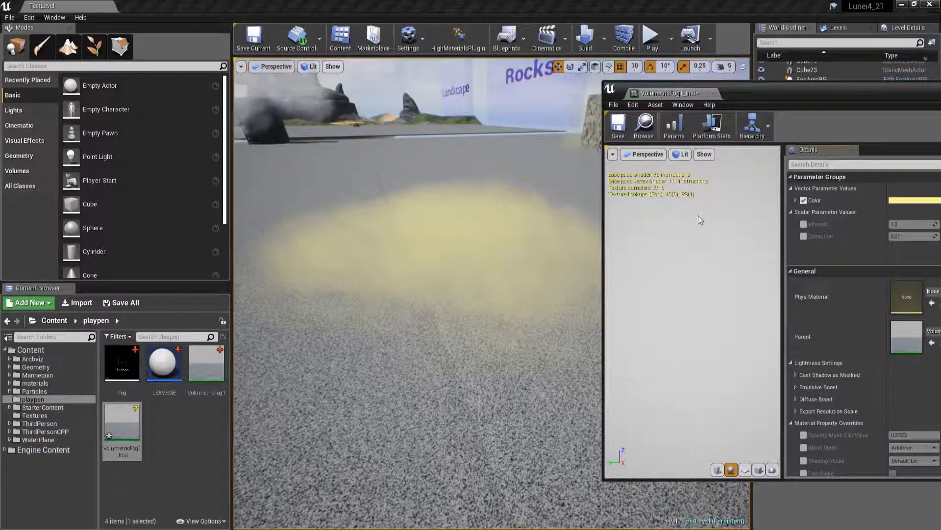
pyautogui.click(618, 126)
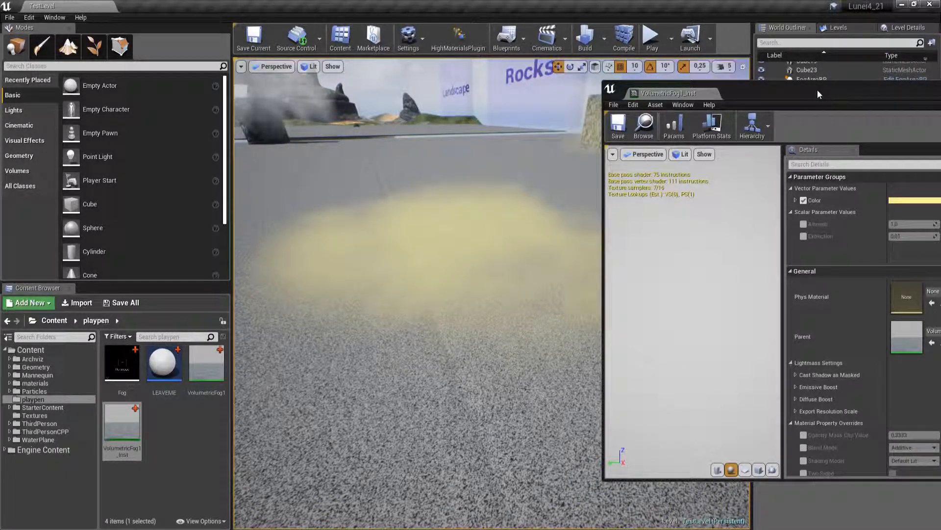
pyautogui.moveTo(851, 93); pyautogui.dragTo(445, 113)
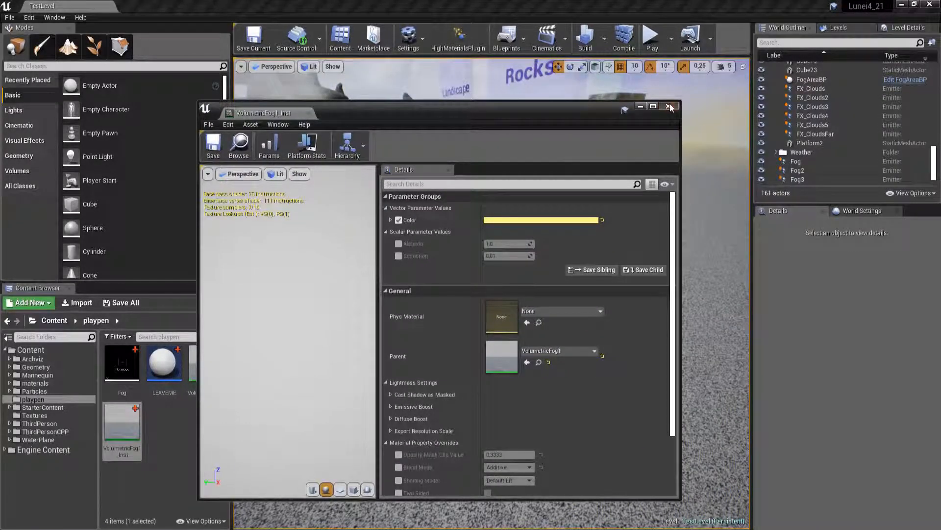
pyautogui.click(669, 106)
# Play the level full screen, walk the character through the tinted fog to examine it, and end the play session.
pyautogui.moveTo(595, 147); pyautogui.dragTo(562, 130, button='right')
pyautogui.press('F11')
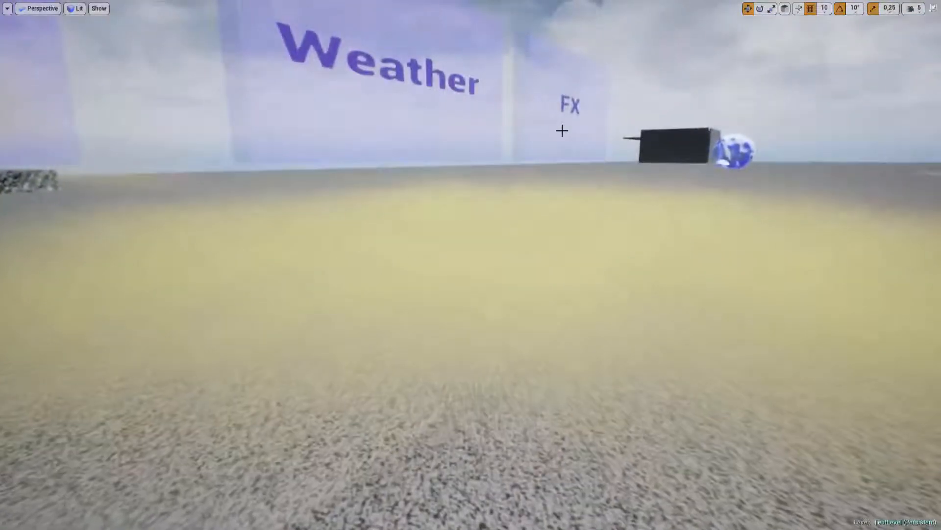
pyautogui.hotkey('alt', 'p')
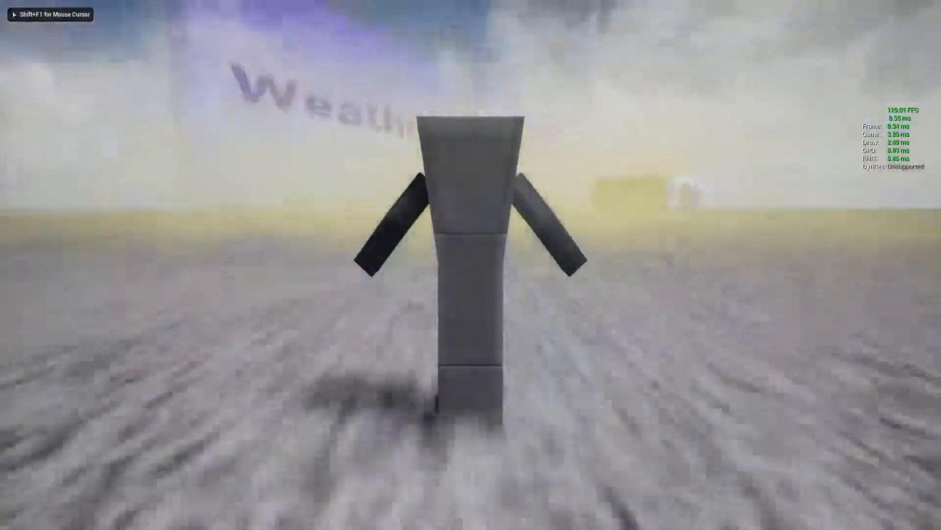
pyautogui.press('w')
pyautogui.press('a')
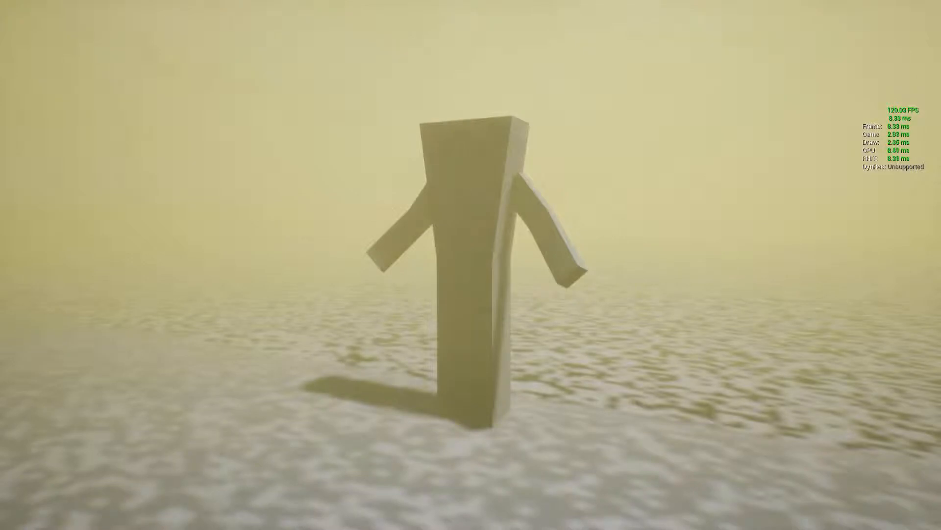
pyautogui.press('F11')
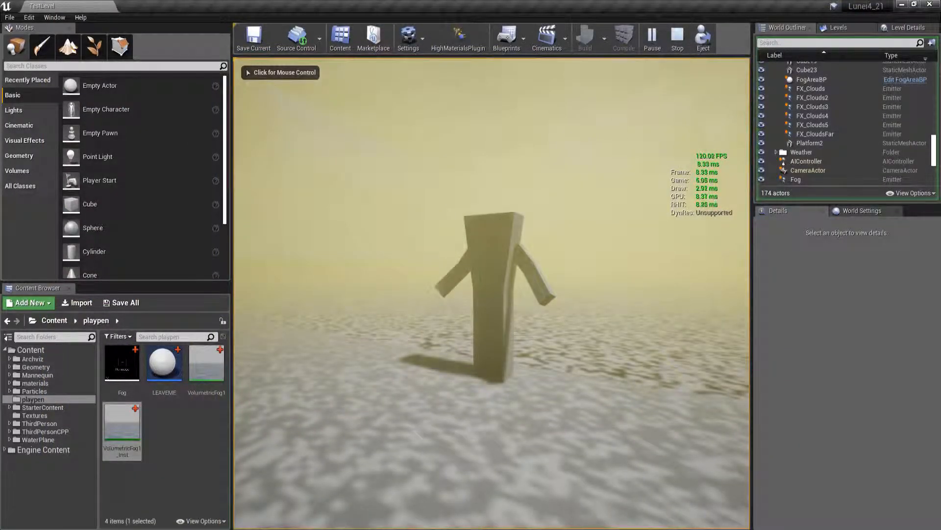
pyautogui.press('Escape')
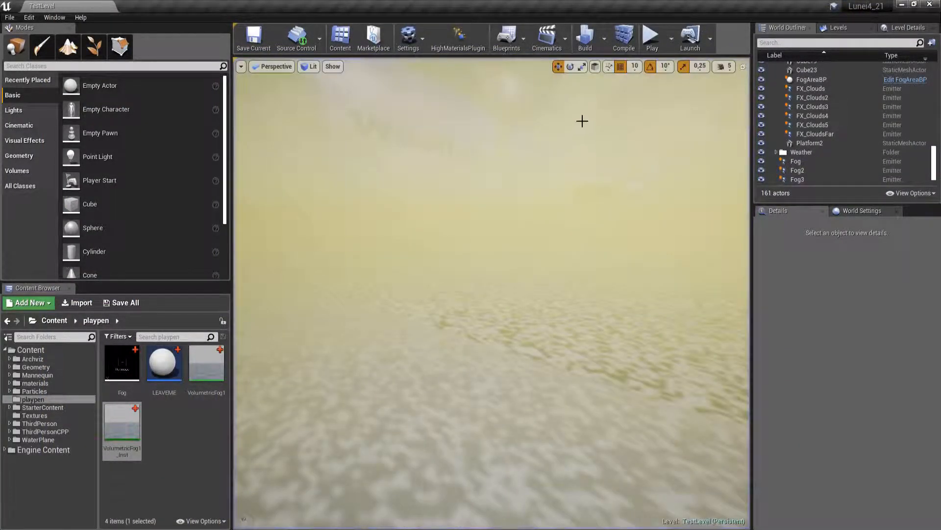